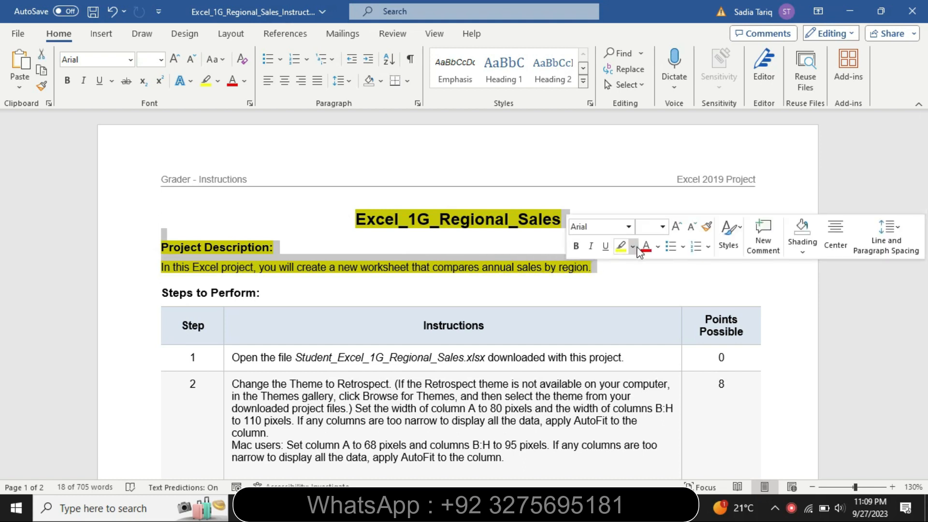
# Step: Remove the highlighting from the selected title and project description text
pyautogui.click(632, 246)
pyautogui.click(665, 326)
pyautogui.click(797, 265)
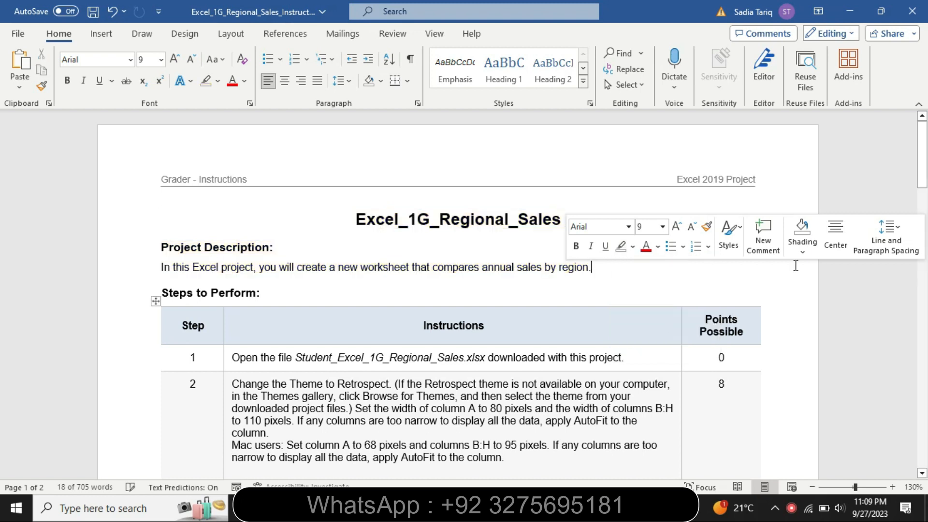
# Step: Enlarge the step 1 instruction text in the table to 14 pt and highlight it yellow
pyautogui.moveTo(926, 167); pyautogui.dragTo(926, 194)
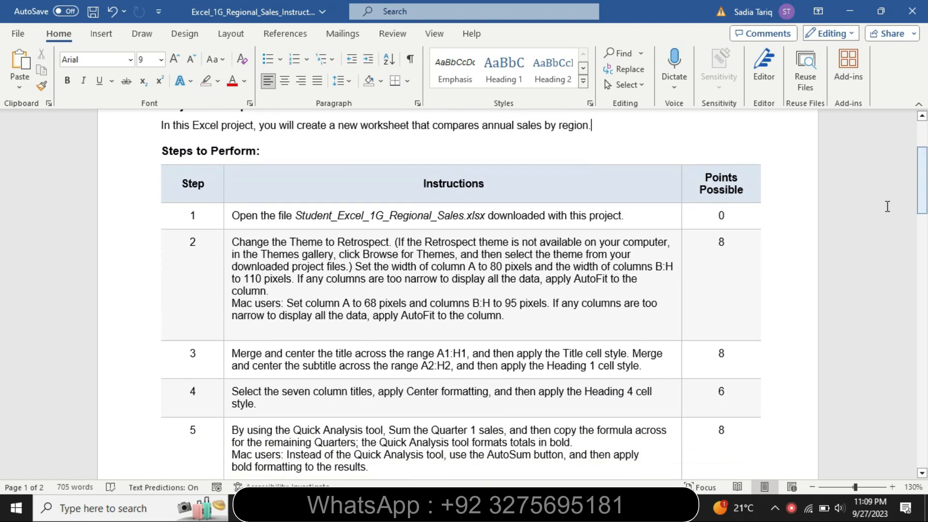
pyautogui.click(232, 221)
pyautogui.click(303, 182)
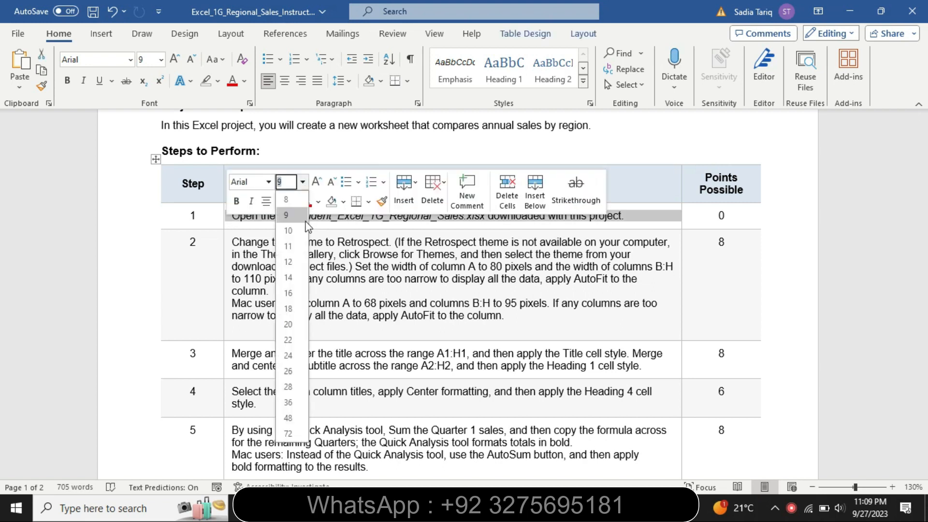
pyautogui.click(300, 278)
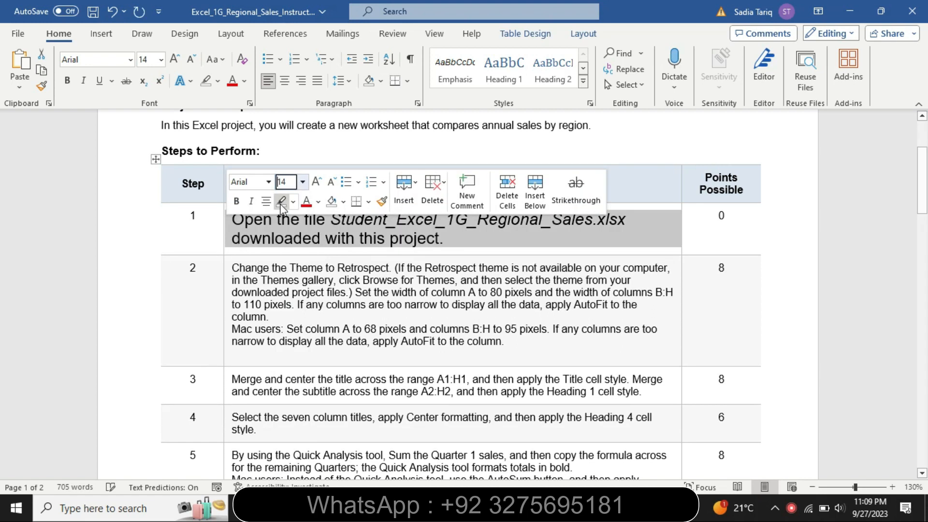
pyautogui.click(293, 203)
pyautogui.click(290, 217)
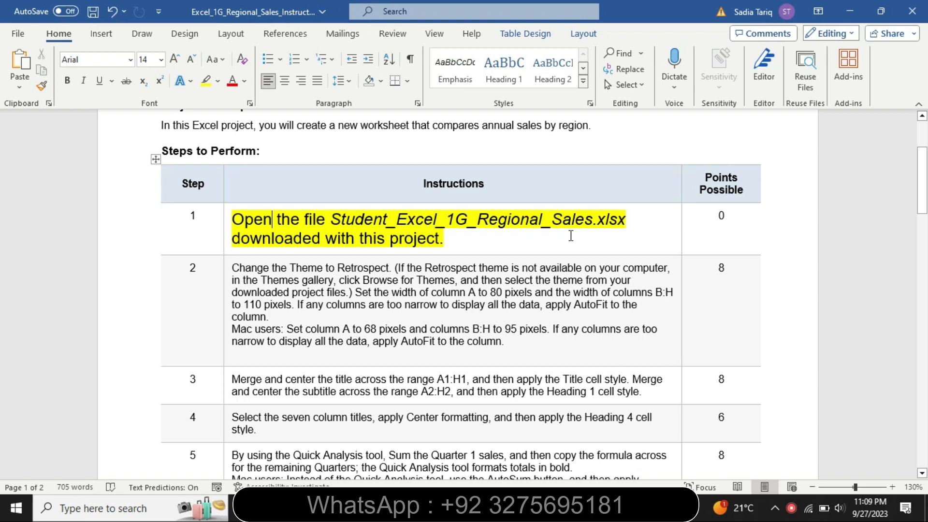
# Step: Restore the step 1 instruction text to 9 pt and remove its highlighting
pyautogui.click(226, 254)
pyautogui.click(304, 210)
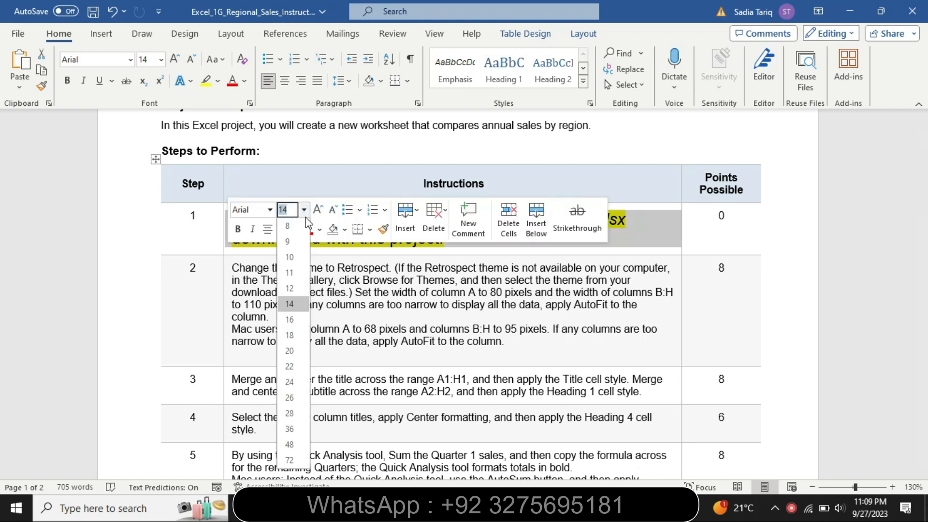
pyautogui.click(287, 242)
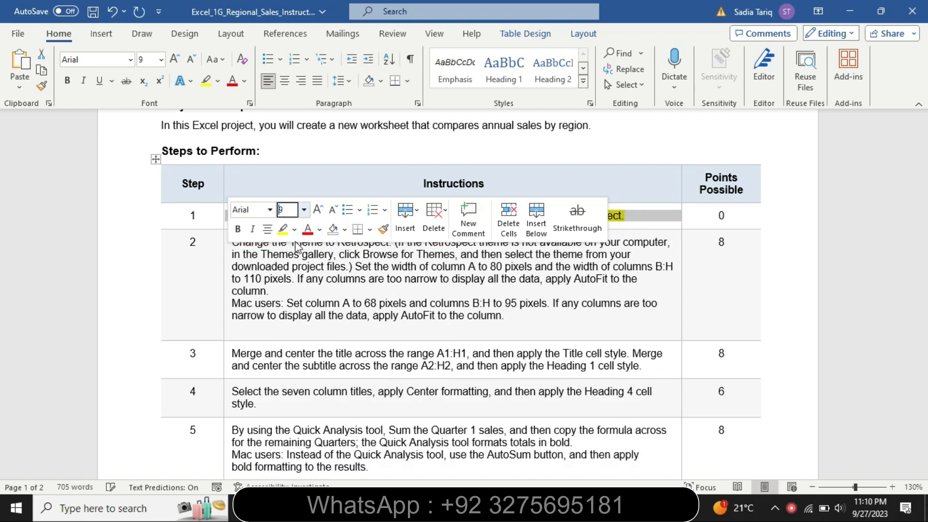
pyautogui.click(218, 81)
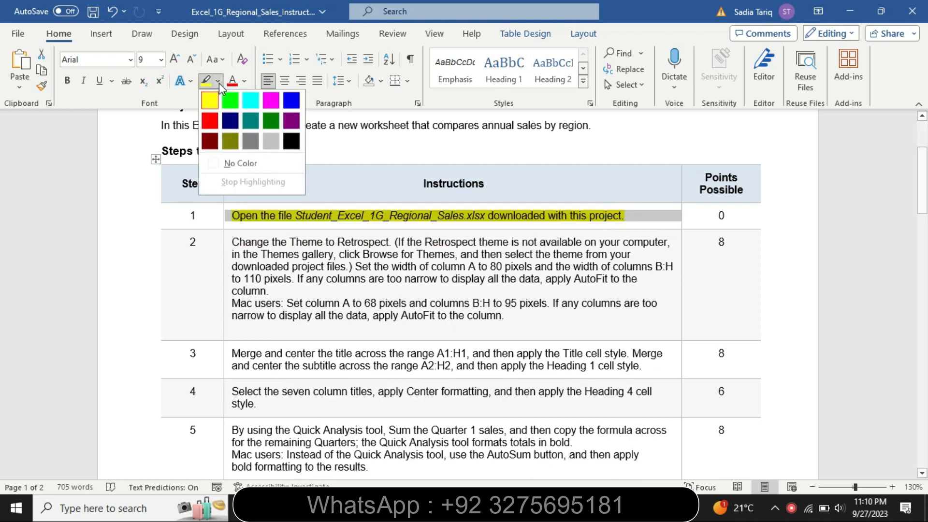
pyautogui.click(249, 164)
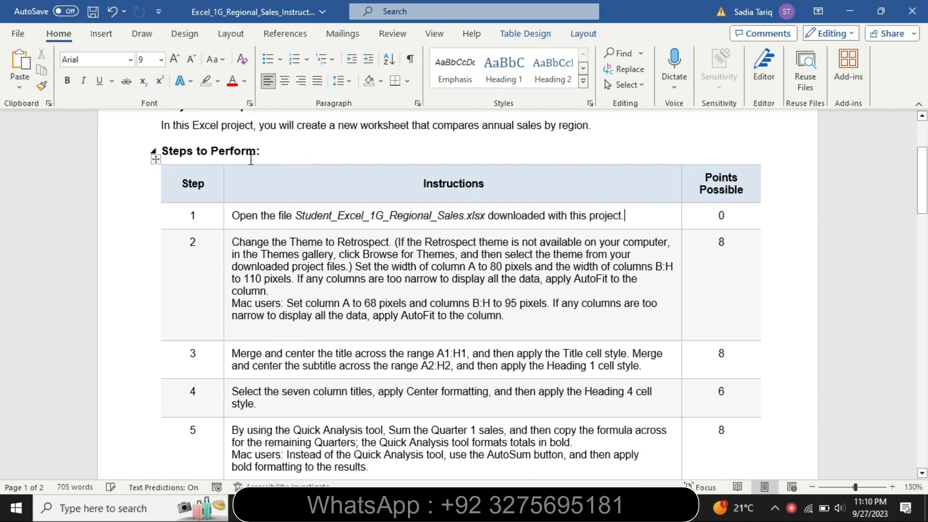
# Step: Enlarge the whole step 2 instruction text to 14 pt and highlight it yellow
pyautogui.click(226, 280)
pyautogui.click(305, 235)
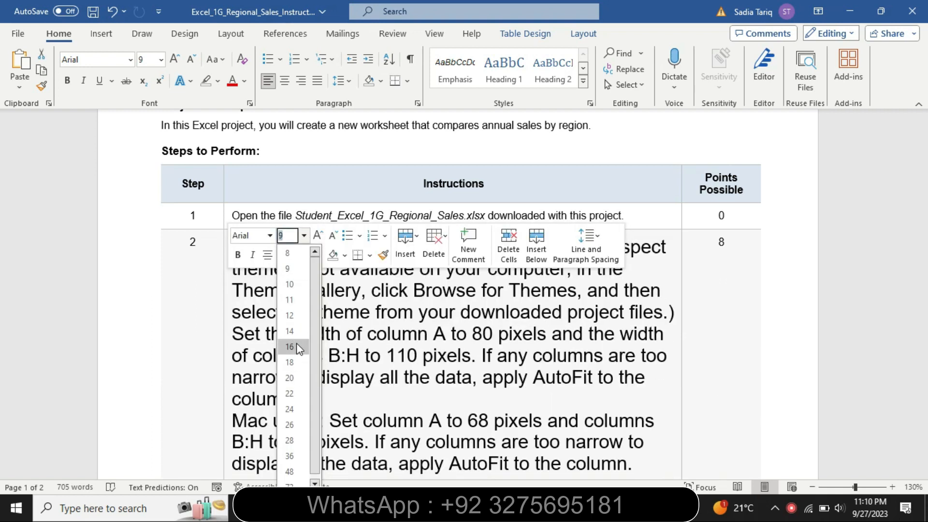
pyautogui.click(296, 333)
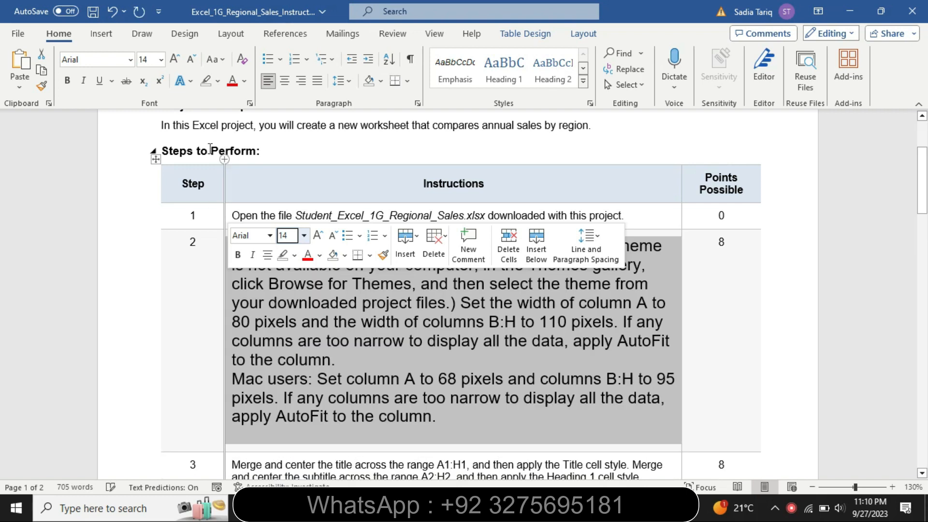
pyautogui.click(217, 81)
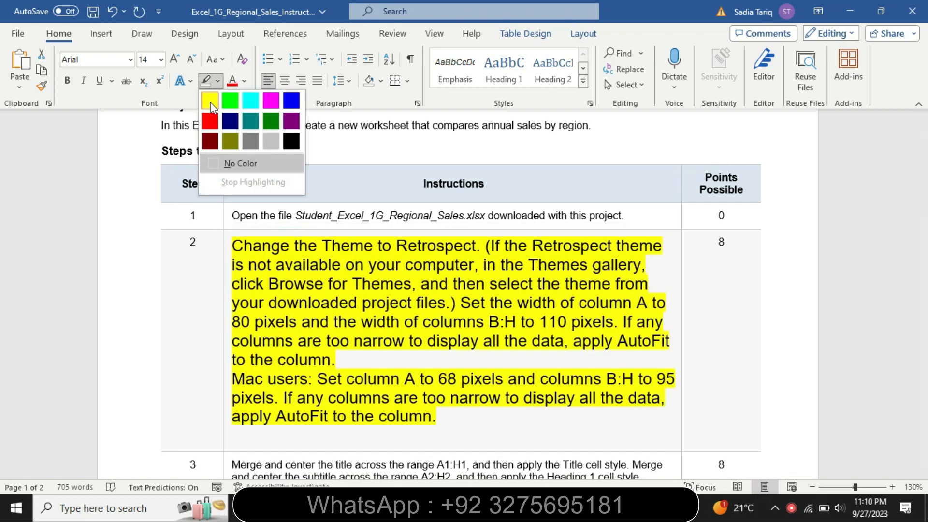
pyautogui.click(210, 102)
# Step: Highlight the step 2 paragraph preceding the Mac users note in turquoise
pyautogui.moveTo(237, 248); pyautogui.dragTo(393, 362)
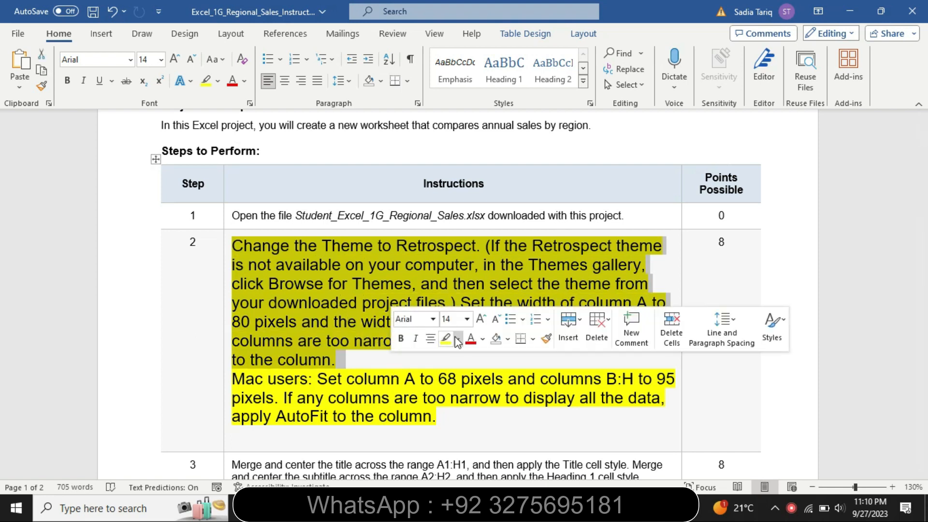
pyautogui.click(457, 338)
pyautogui.click(486, 360)
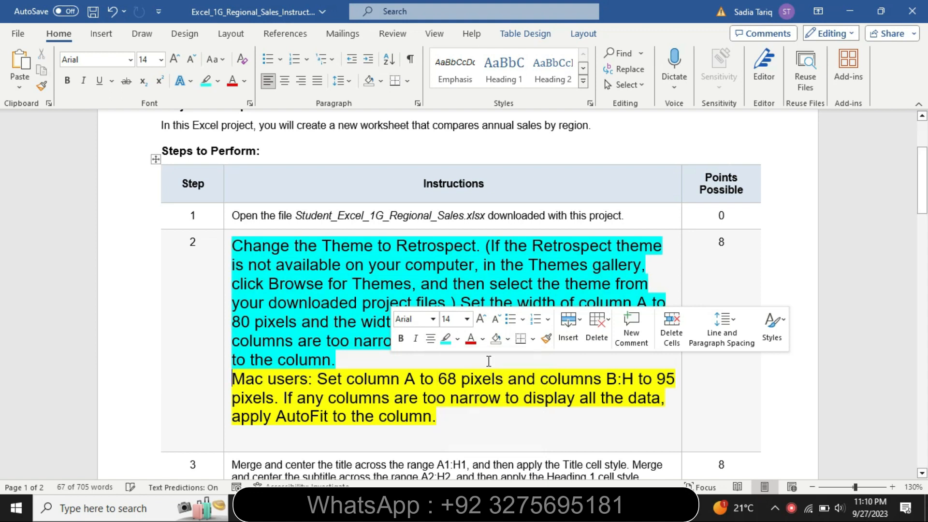
# Step: Mark the theme instruction in step 2, switch to the Excel regional sales workbook, and apply the Retrospect theme
pyautogui.moveTo(241, 246); pyautogui.dragTo(476, 248)
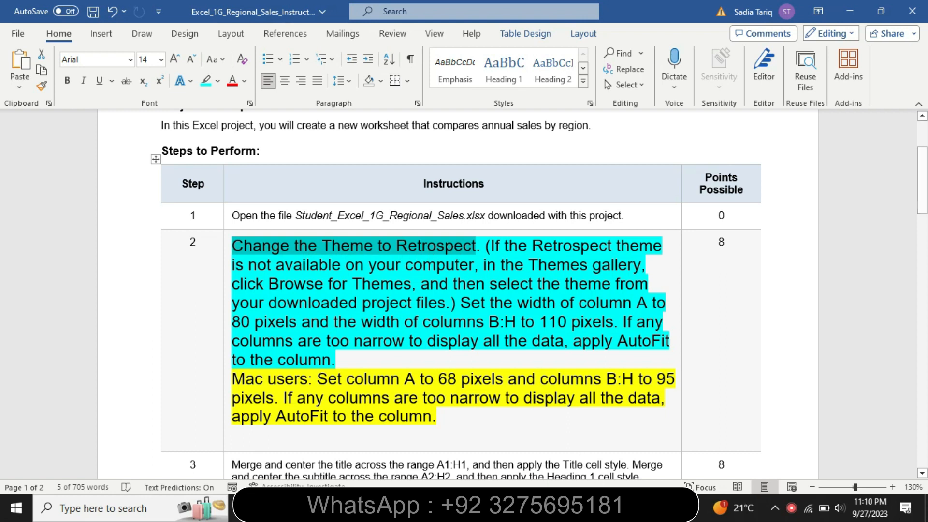
pyautogui.hotkey('alt', 'Tab')
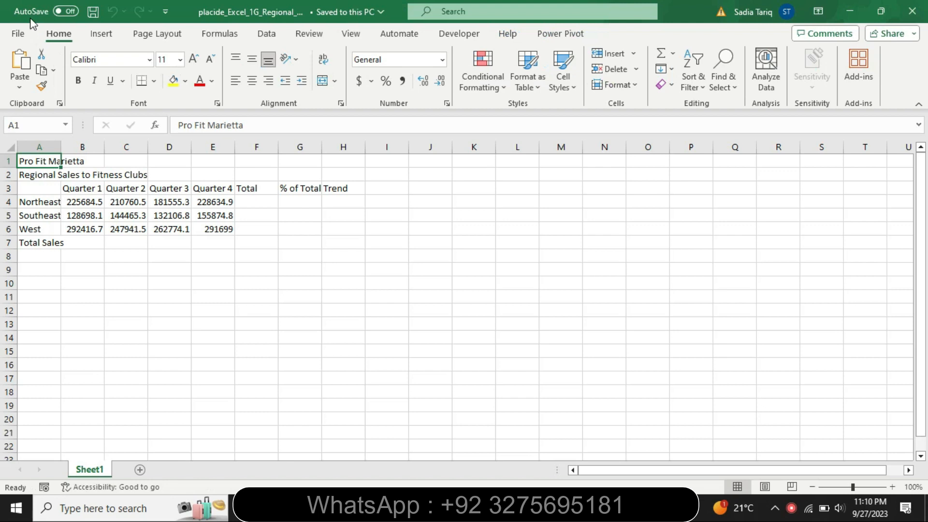
pyautogui.click(100, 38)
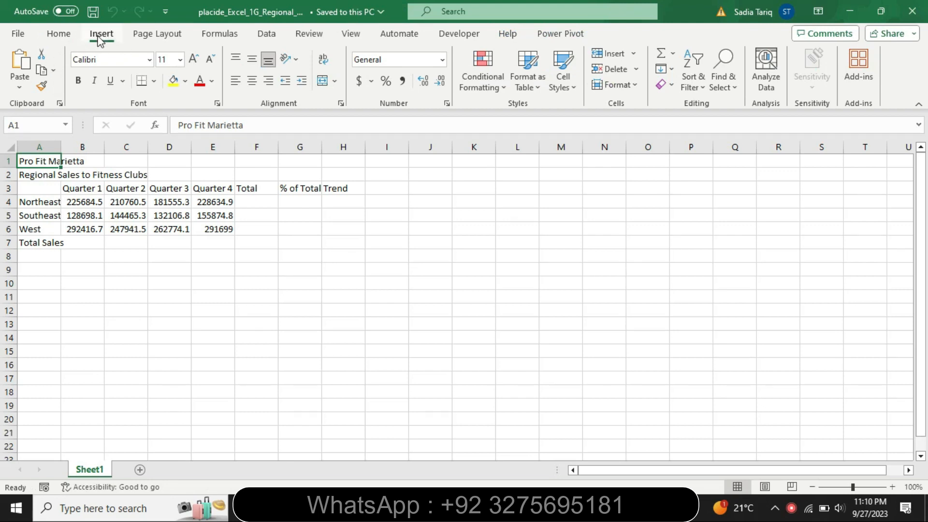
pyautogui.click(155, 39)
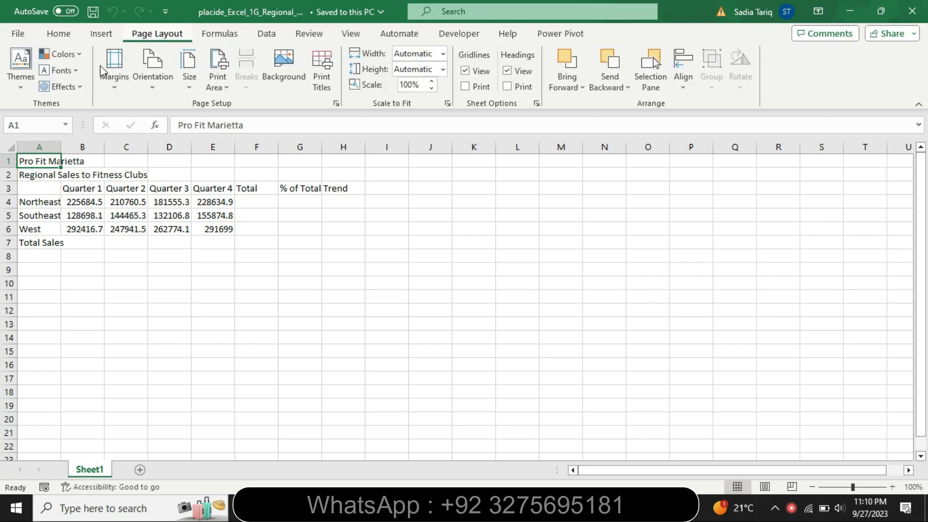
pyautogui.click(21, 77)
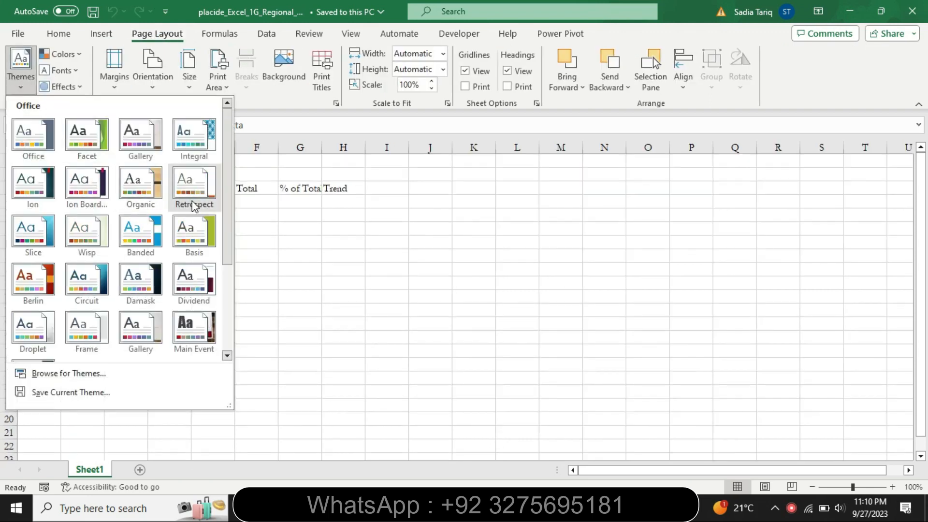
pyautogui.click(195, 191)
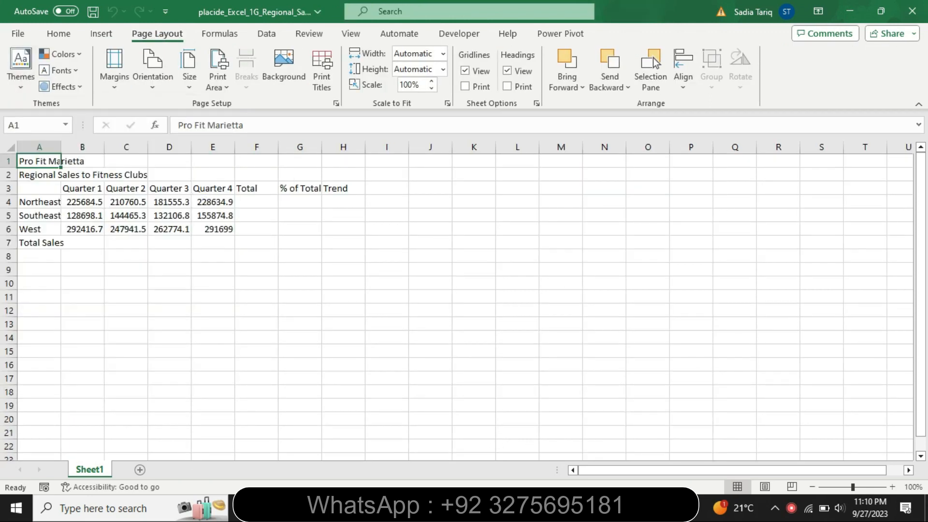
# Step: Check the rest of step 2 in the Word instructions and set column A in the Excel workbook to 80 pixels wide
pyautogui.hotkey('alt', 'Tab')
pyautogui.moveTo(489, 249); pyautogui.dragTo(548, 259)
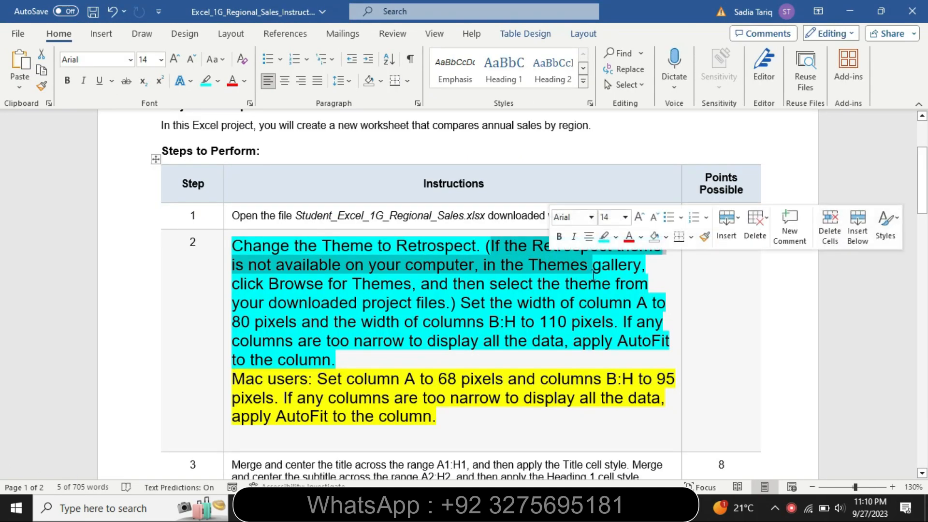
pyautogui.moveTo(250, 288); pyautogui.dragTo(412, 288)
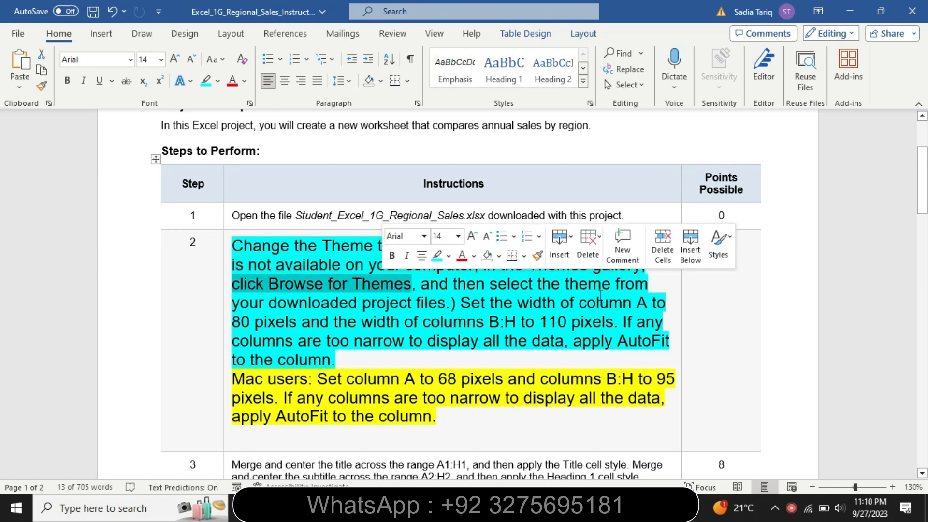
pyautogui.click(465, 308)
pyautogui.moveTo(465, 309); pyautogui.dragTo(653, 309)
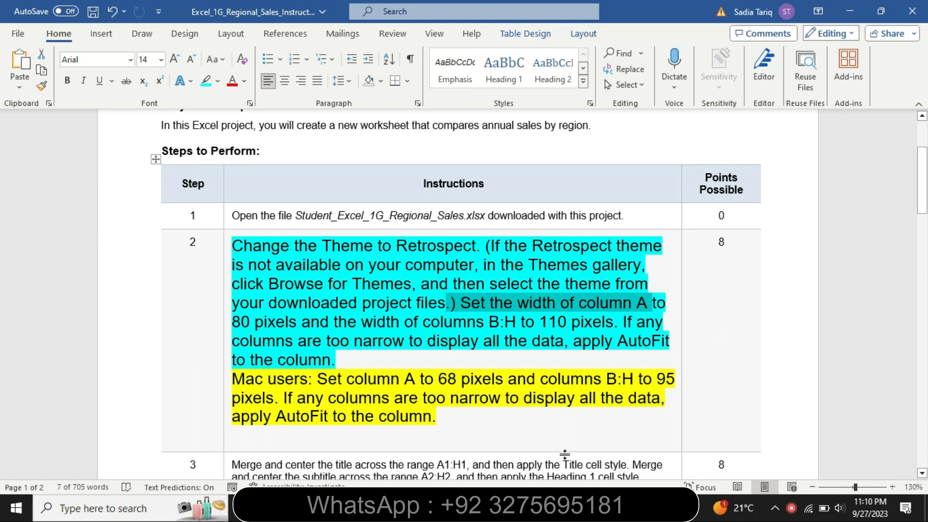
pyautogui.click(648, 427)
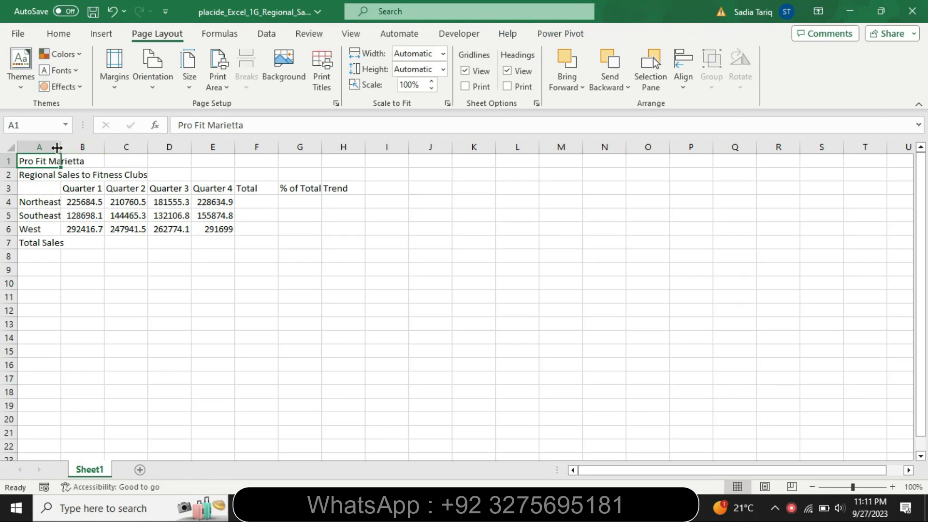
pyautogui.click(56, 147)
pyautogui.moveTo(61, 147)
pyautogui.mouseDown()
pyautogui.moveTo(80, 147)
pyautogui.moveTo(72, 147)
pyautogui.mouseUp()
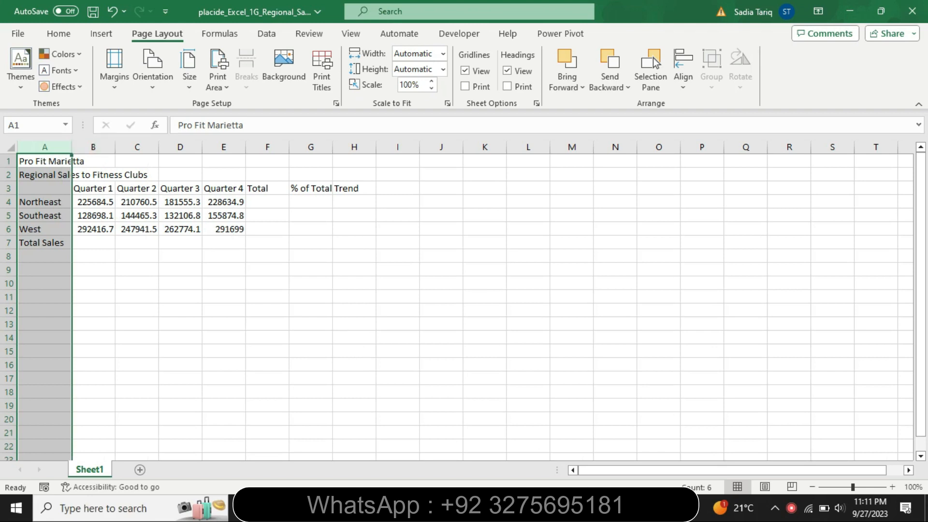
# Step: Recheck the width requirement in the Word instructions and set columns B:H in the Excel workbook to 110 pixels wide
pyautogui.hotkey('alt', 'Tab')
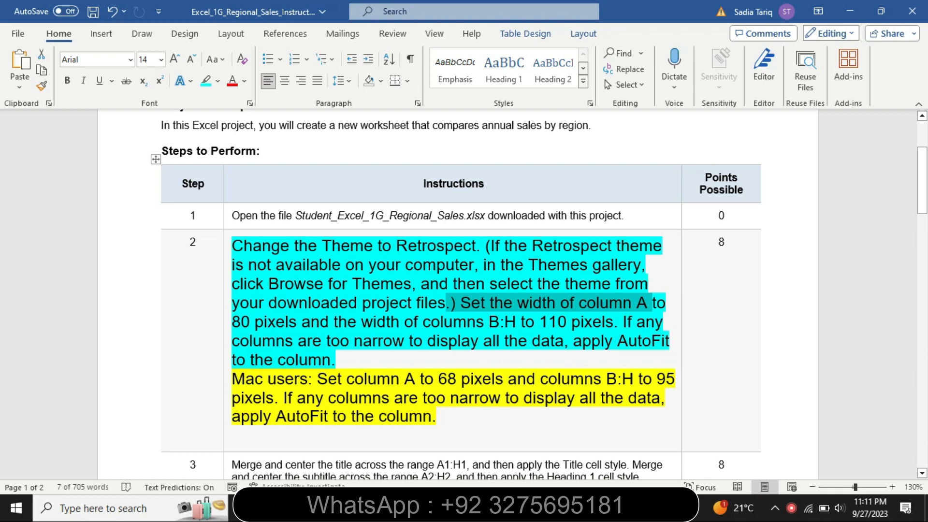
pyautogui.hotkey('alt', 'Tab')
pyautogui.click(100, 146)
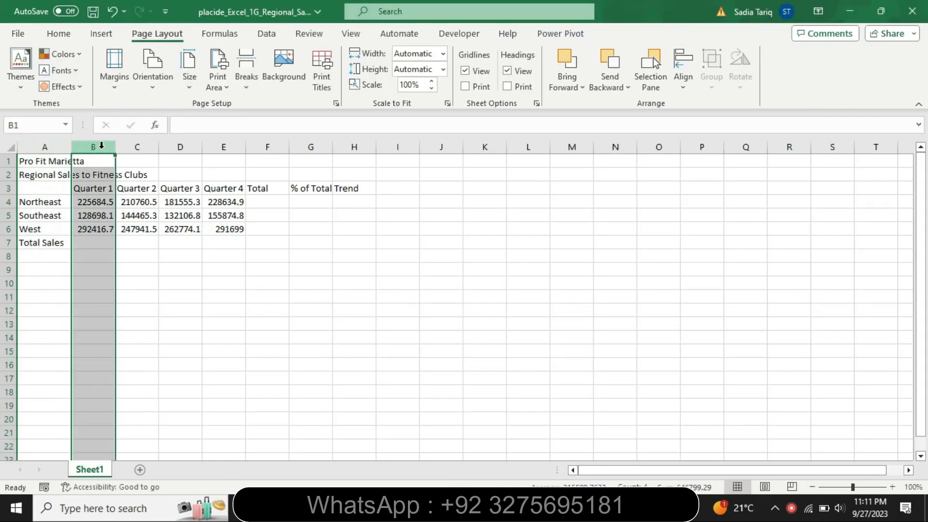
pyautogui.keyDown('shift'); pyautogui.click(356, 145); pyautogui.keyUp('shift')
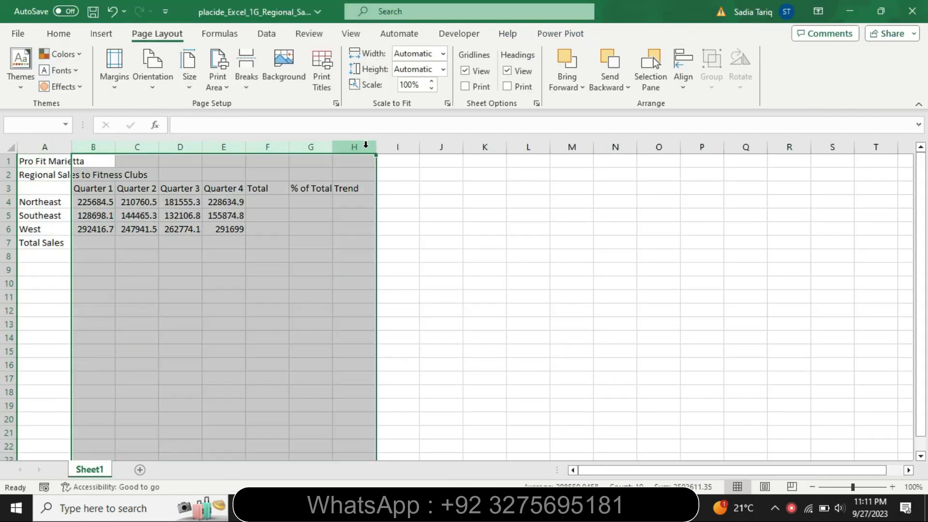
pyautogui.moveTo(376, 147); pyautogui.dragTo(408, 147)
# Step: Review the AutoFit instruction in the Word document and AutoFit columns B:H in the Excel workbook
pyautogui.hotkey('alt', 'Tab')
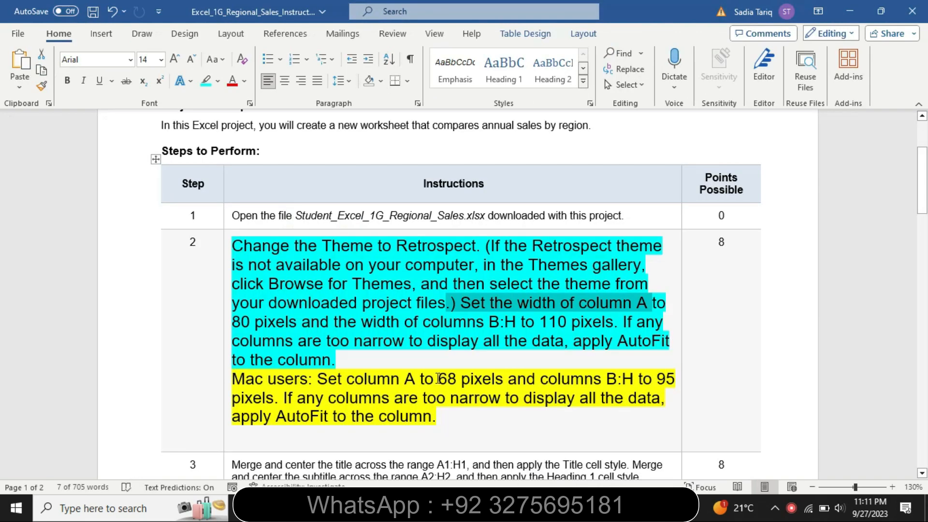
pyautogui.moveTo(268, 360); pyautogui.dragTo(452, 343)
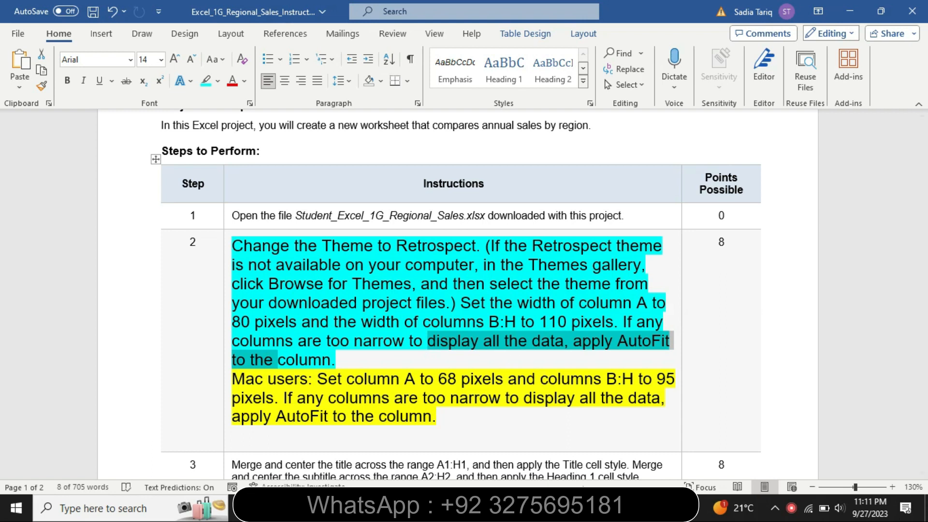
pyautogui.hotkey('alt', 'Tab')
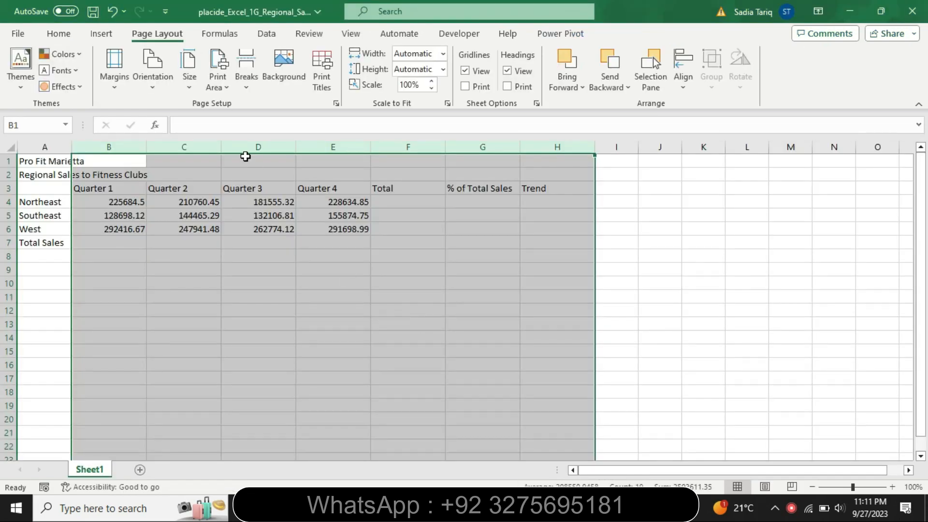
pyautogui.doubleClick(223, 142)
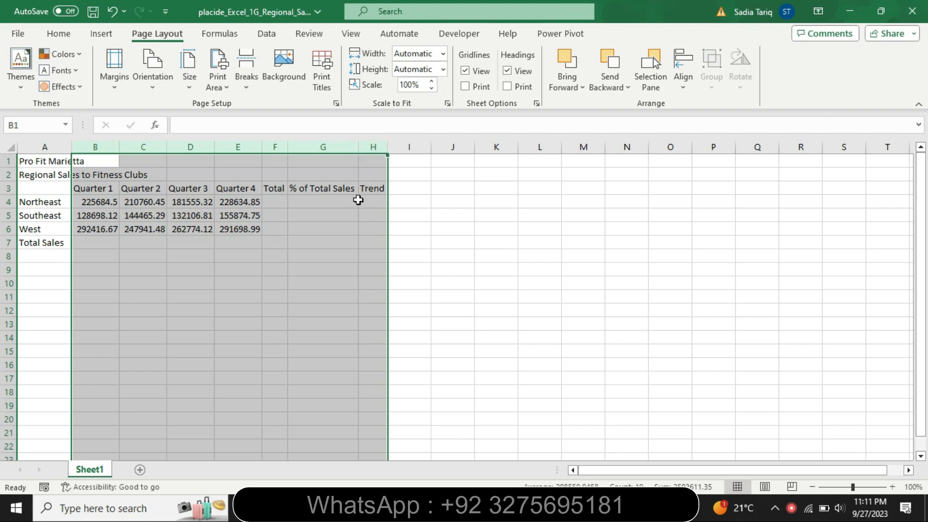
# Step: AutoFit columns A and B to their contents
pyautogui.click(303, 267)
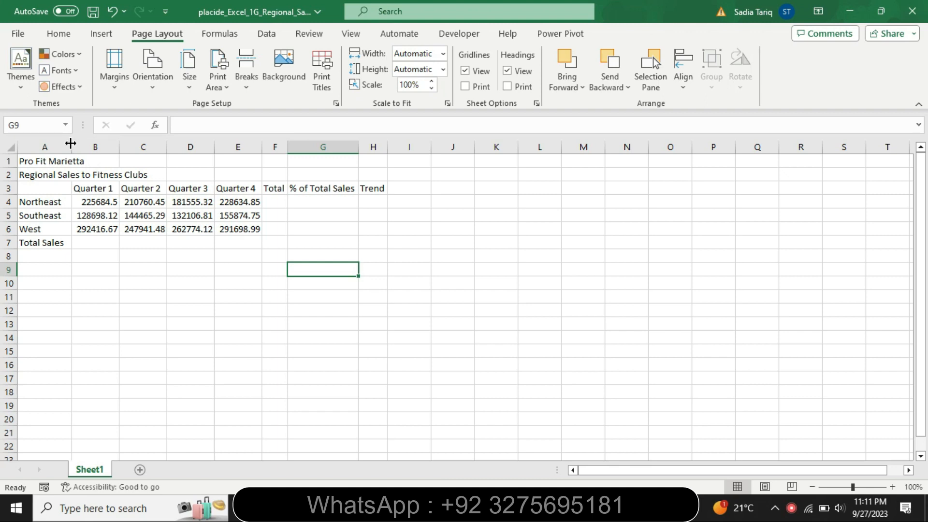
pyautogui.doubleClick(72, 143)
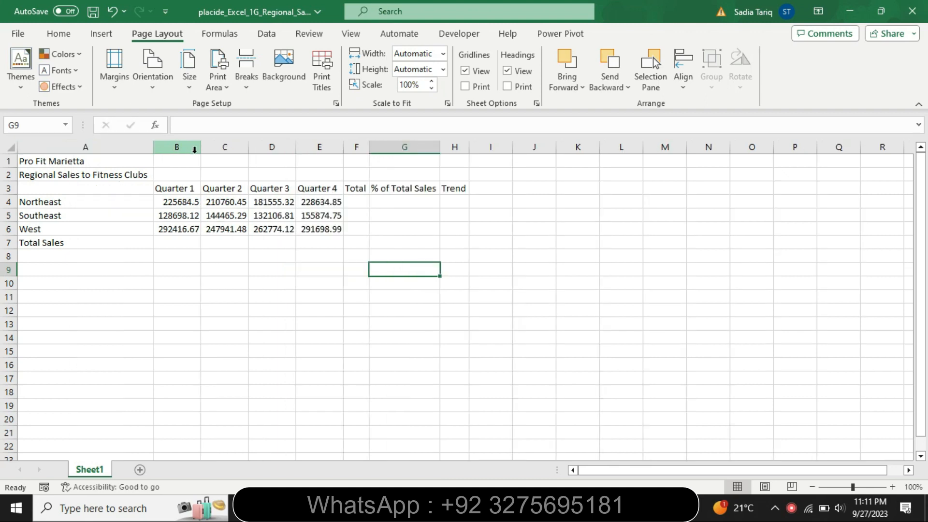
pyautogui.doubleClick(200, 150)
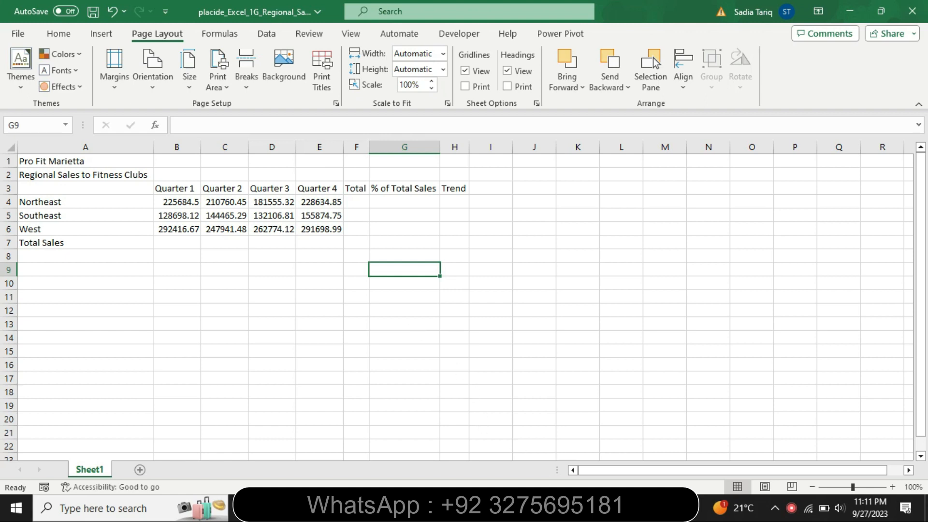
# Step: Switch to the Word instructions, set the step 2 text to 9 pt and remove its highlighting
pyautogui.hotkey('alt', 'Tab')
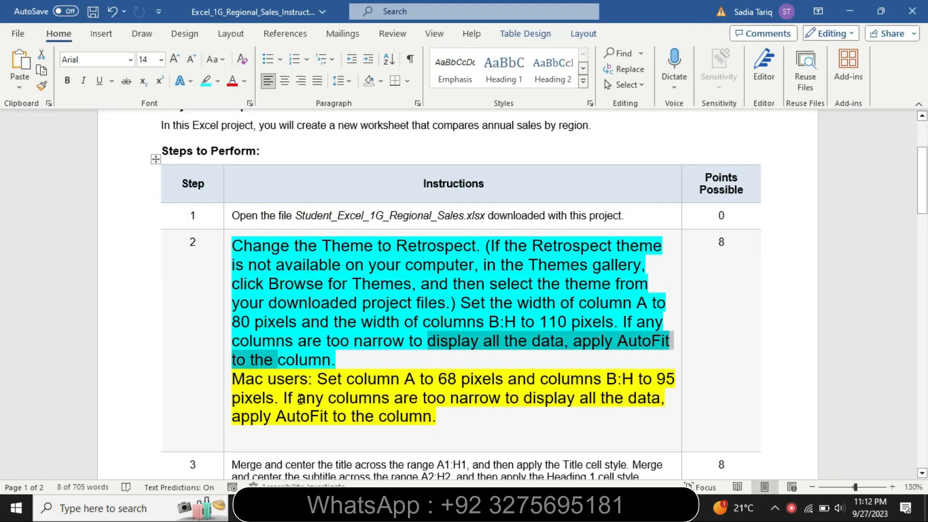
pyautogui.click(223, 404)
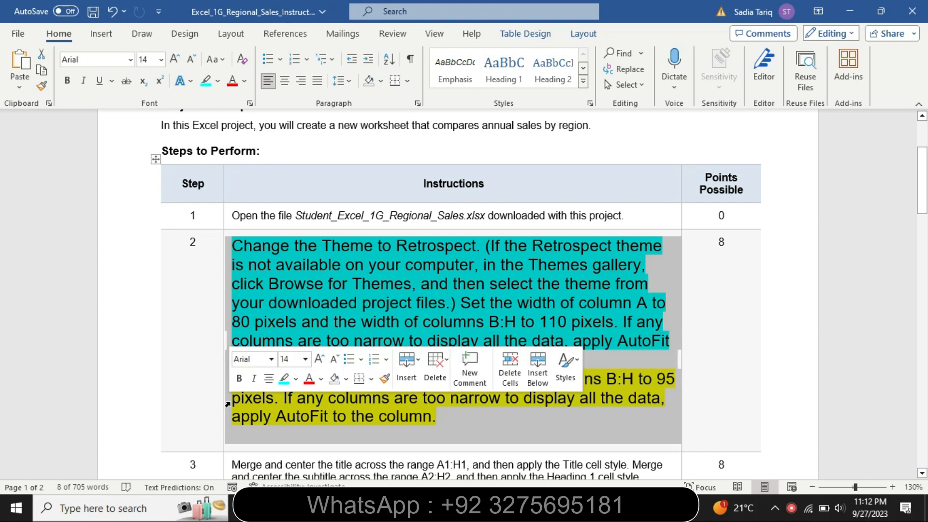
pyautogui.click(305, 359)
pyautogui.click(288, 123)
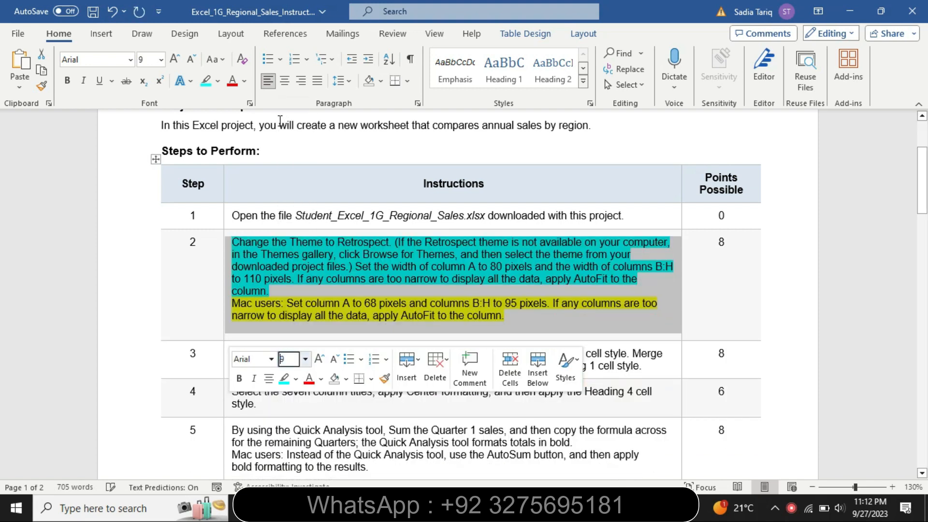
pyautogui.click(222, 83)
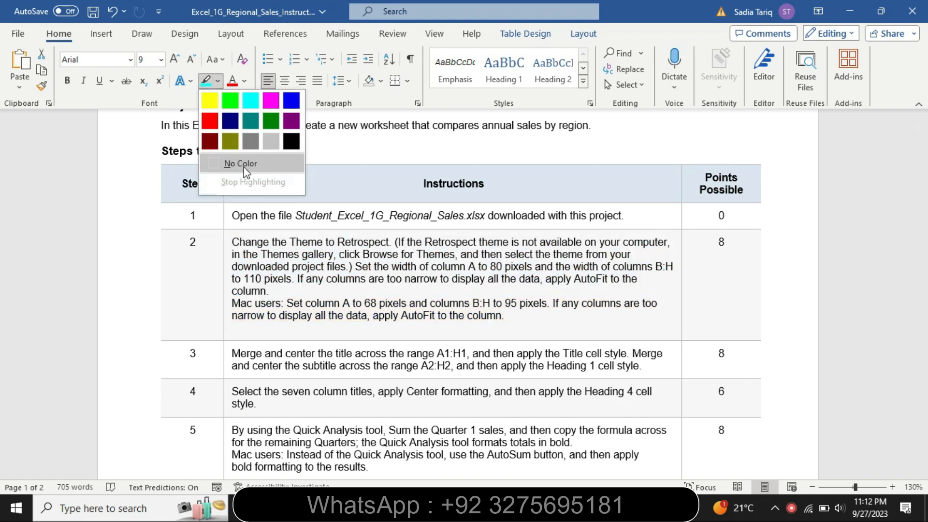
pyautogui.click(248, 166)
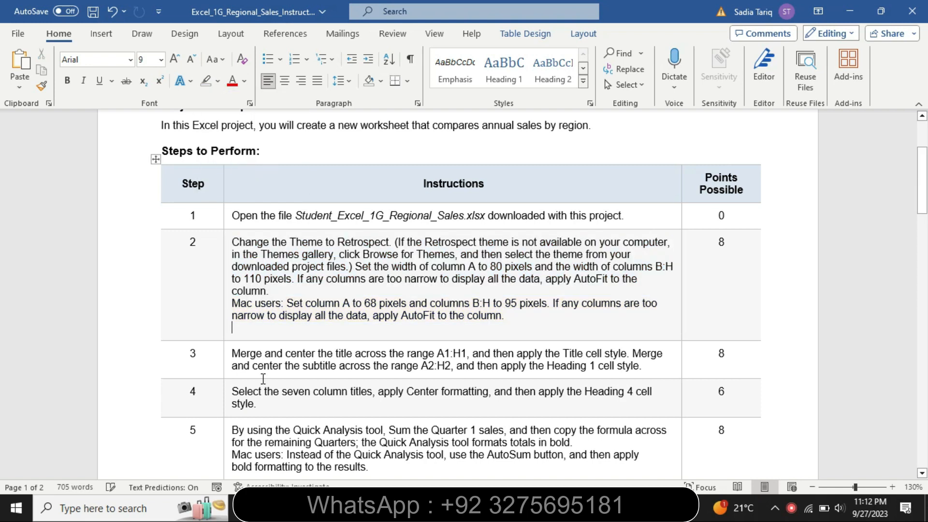
# Step: Enlarge the step 3 instruction text to 16 pt and highlight it in yellow
pyautogui.click(227, 373)
pyautogui.click(304, 328)
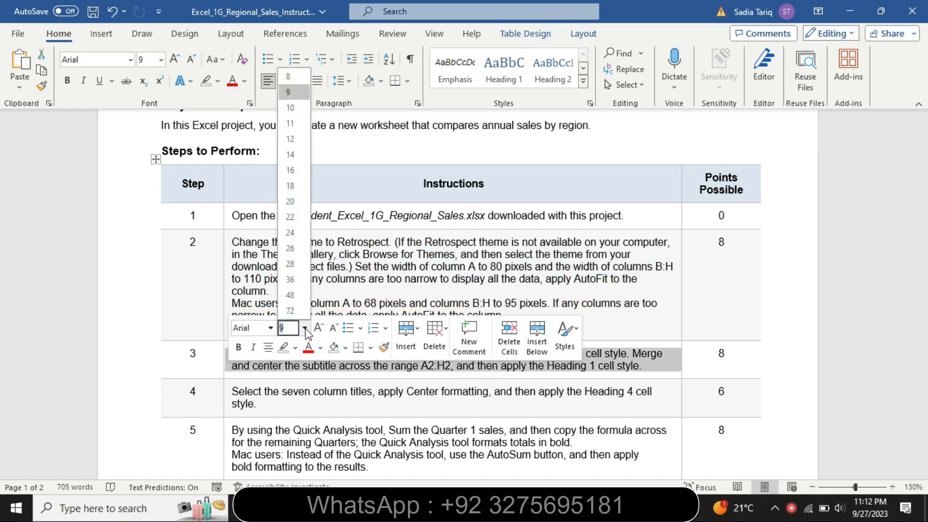
pyautogui.click(290, 170)
pyautogui.click(218, 81)
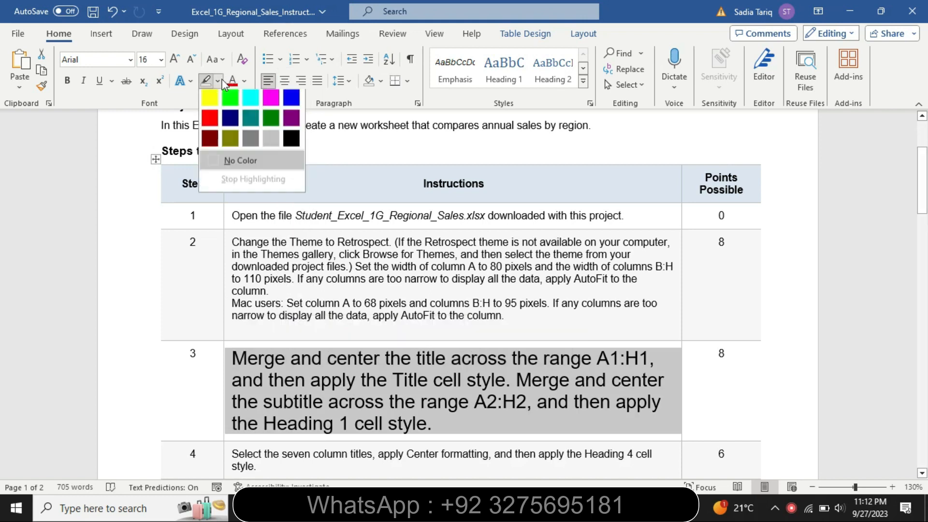
pyautogui.click(210, 97)
pyautogui.press('Right')
# Step: Highlight the title-formatting sentence of step 3, up to "Title cell style", in turquoise
pyautogui.moveTo(237, 349); pyautogui.dragTo(495, 382)
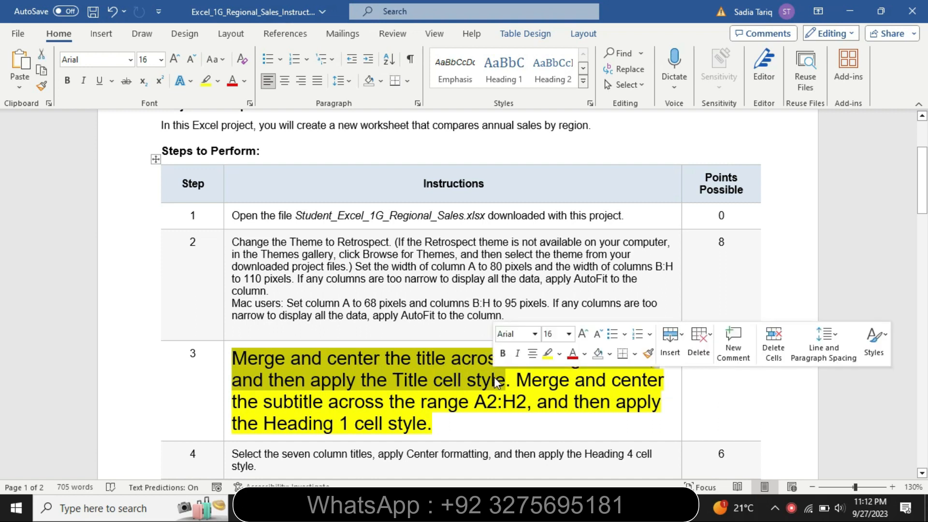
pyautogui.click(559, 353)
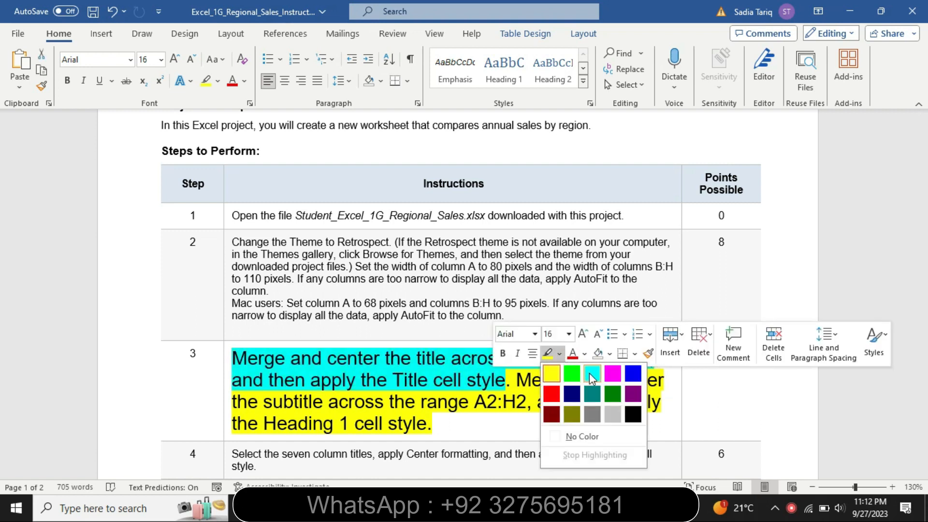
pyautogui.click(591, 374)
# Step: Check the title range in step 3, switch to the Excel workbook and merge and center the title across A1:H1
pyautogui.click(293, 357)
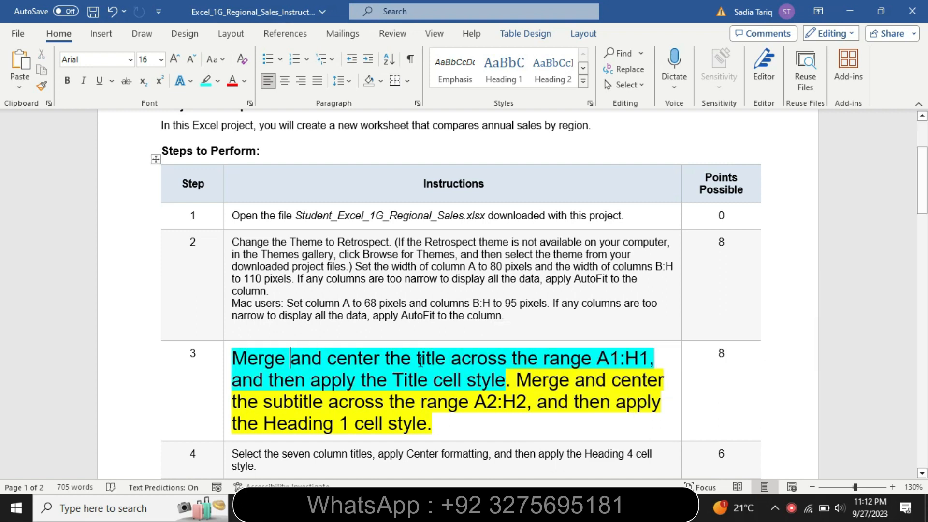
pyautogui.moveTo(597, 360); pyautogui.dragTo(640, 361)
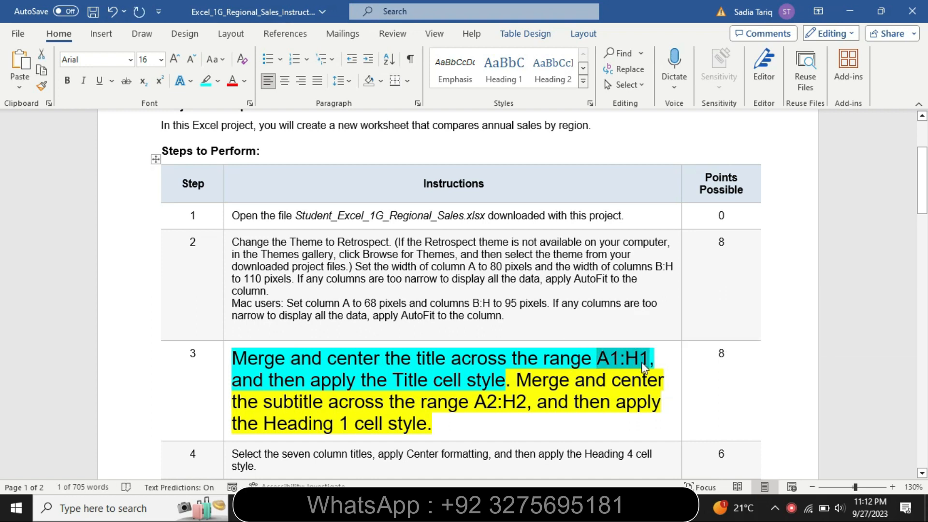
pyautogui.hotkey('alt', 'Tab')
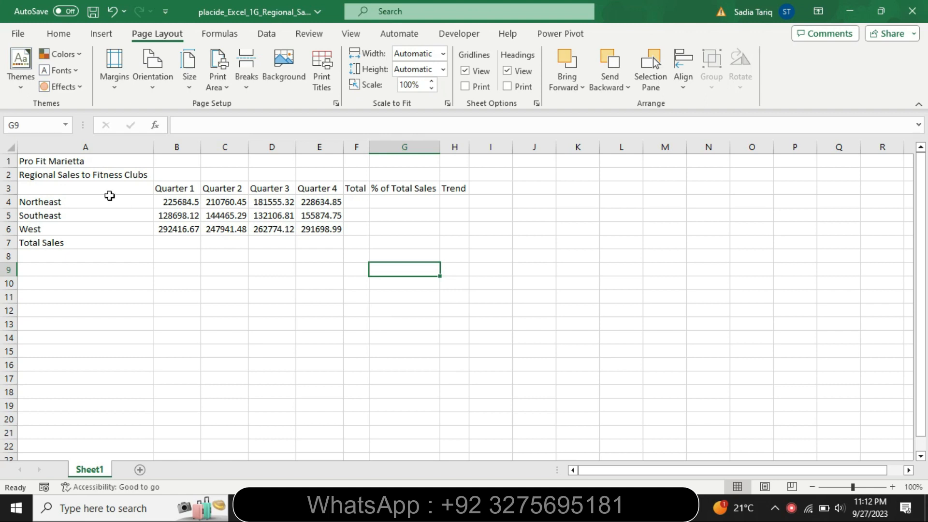
pyautogui.click(30, 126)
pyautogui.press('BackSpace')
pyautogui.write('A1:H1')
pyautogui.press('Return')
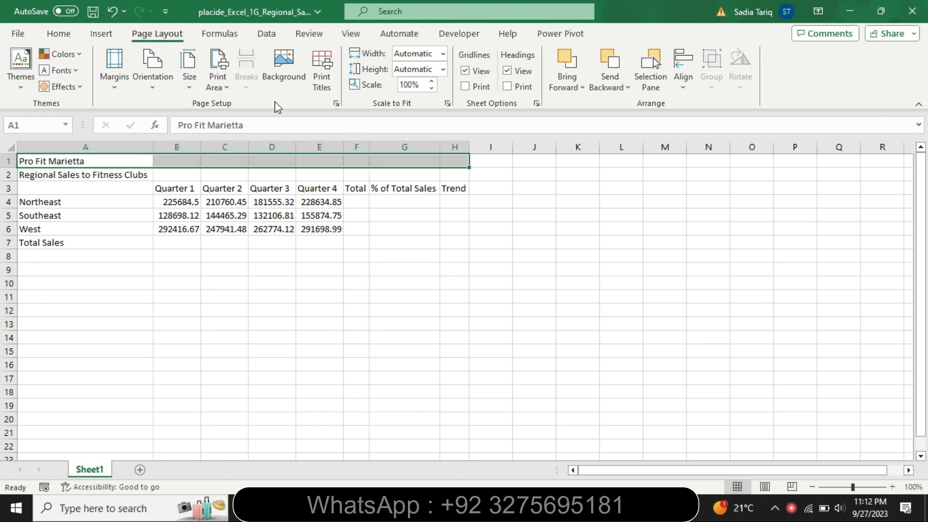
pyautogui.click(59, 34)
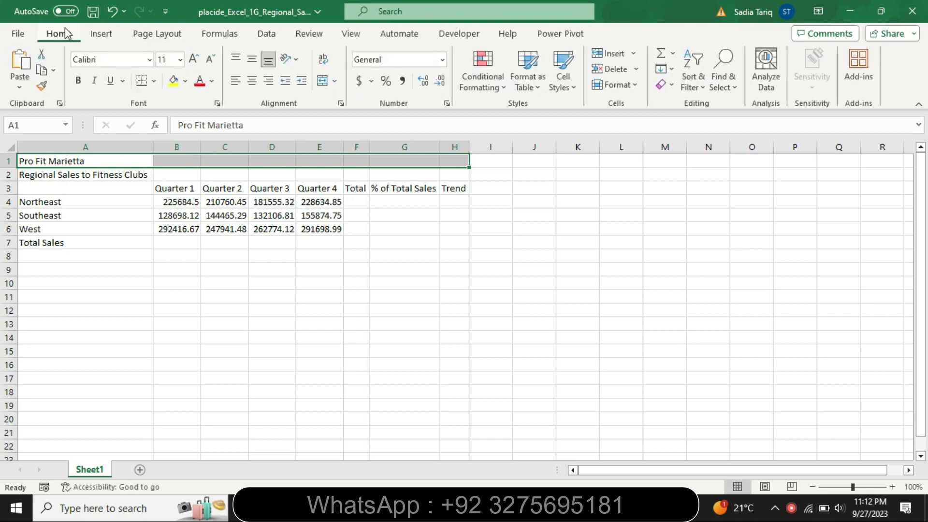
pyautogui.click(326, 85)
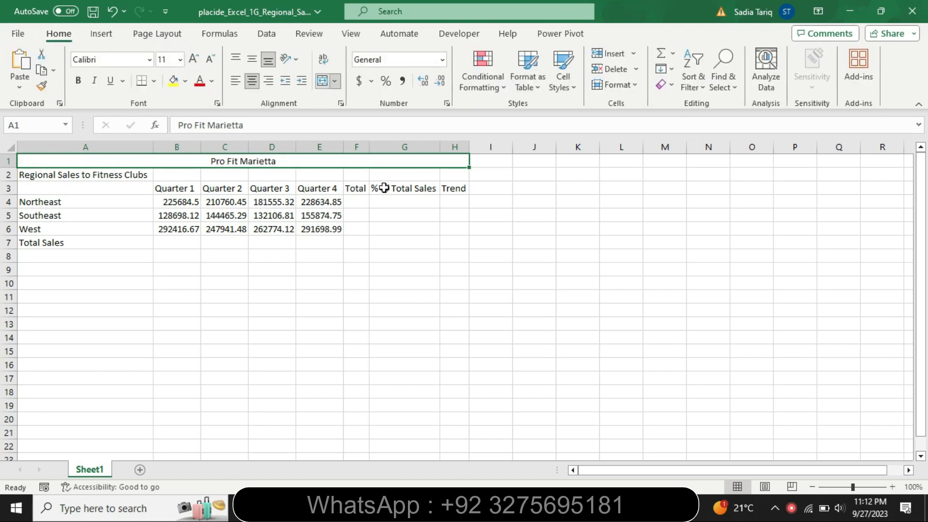
# Step: Review the title style requirement in the Word instructions and apply the Title cell style to the merged title in Excel
pyautogui.hotkey('alt', 'Tab')
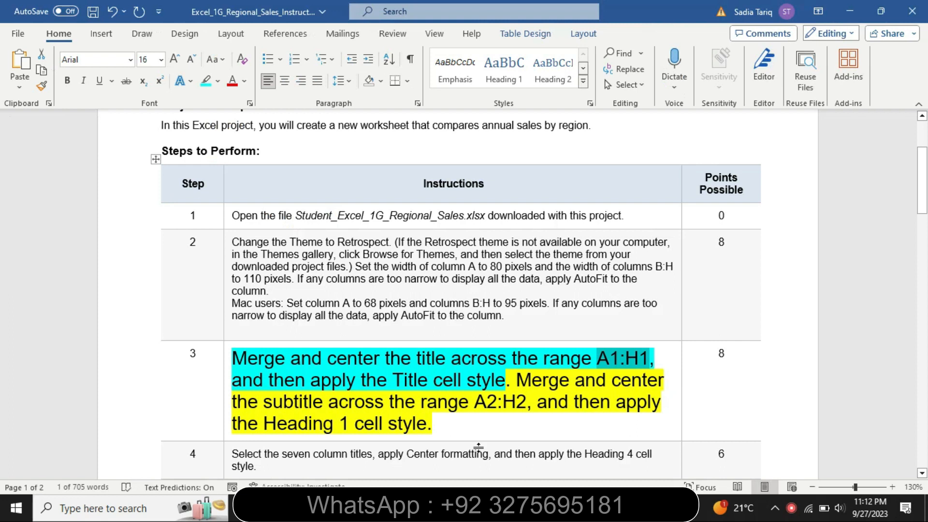
pyautogui.moveTo(256, 383); pyautogui.dragTo(487, 373)
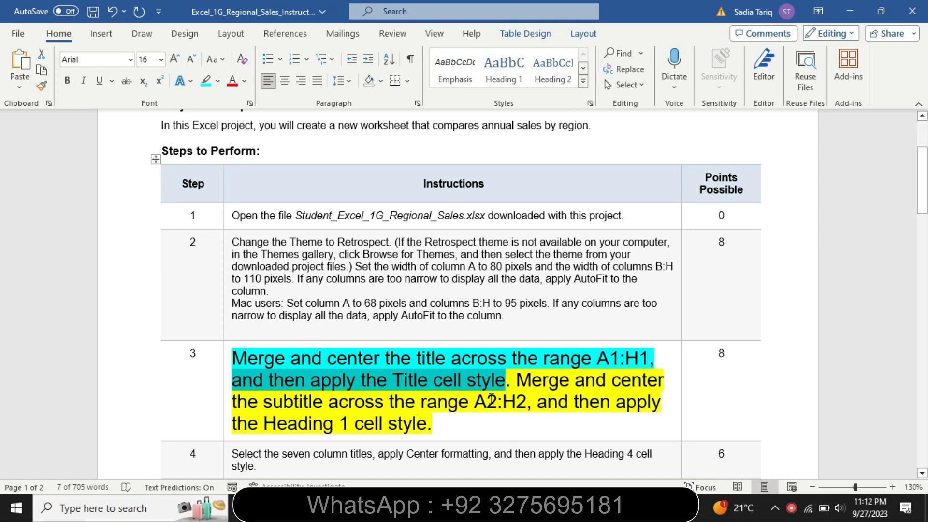
pyautogui.hotkey('alt', 'Tab')
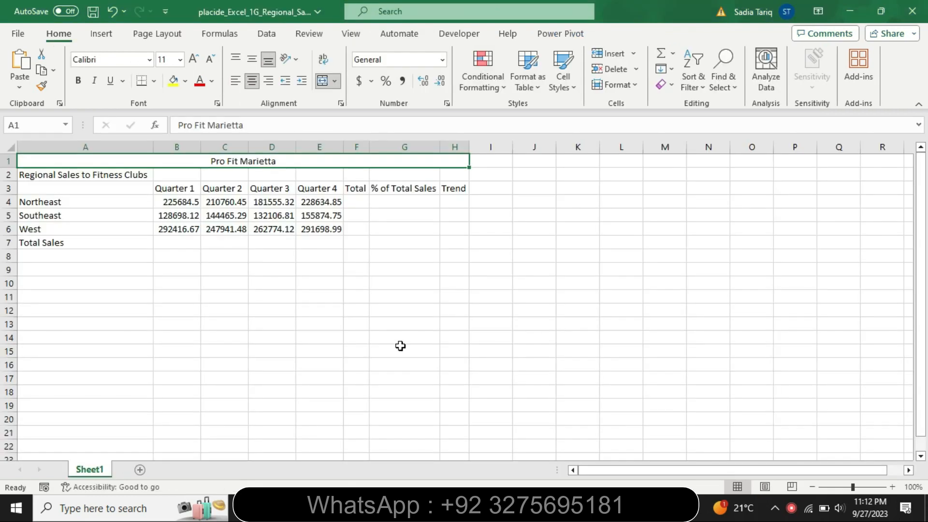
pyautogui.click(568, 79)
pyautogui.click(785, 295)
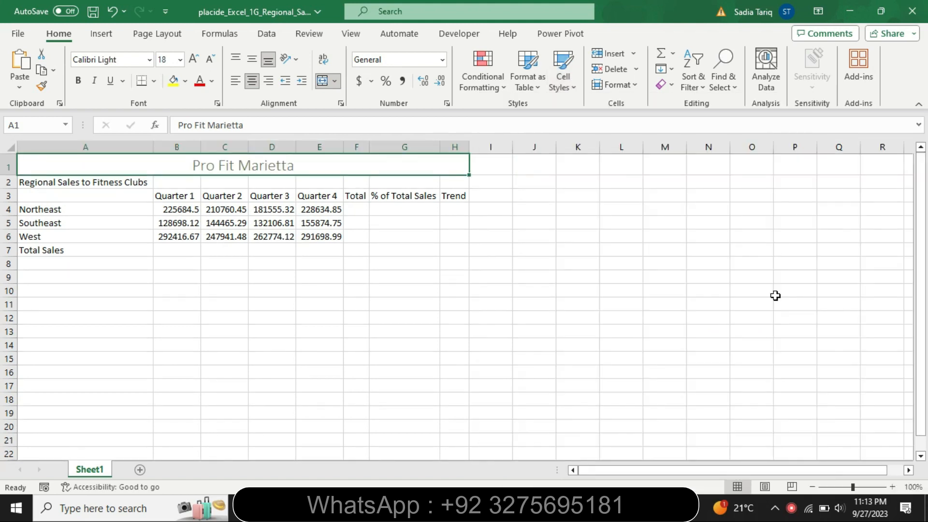
# Step: Return to the Word instructions and highlight the subtitle sentence of step 3 in turquoise
pyautogui.hotkey('alt', 'Tab')
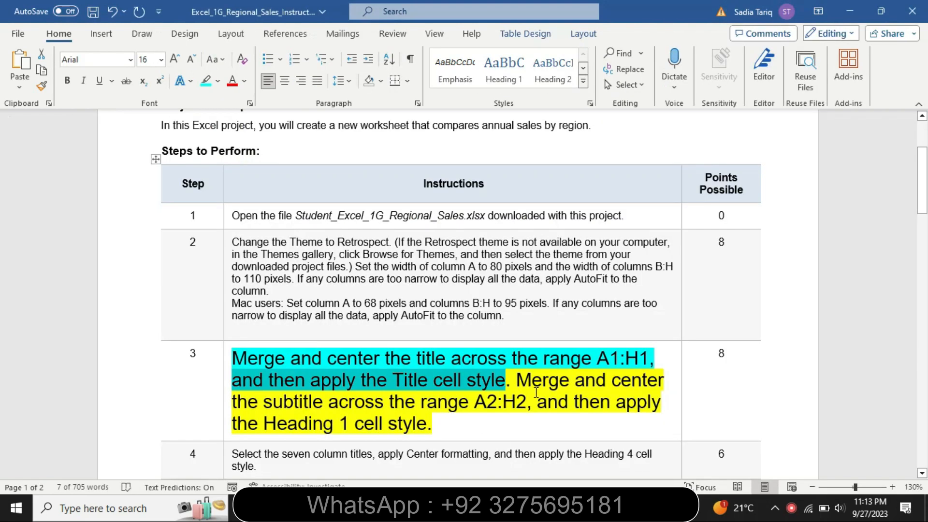
pyautogui.moveTo(523, 384); pyautogui.dragTo(583, 418)
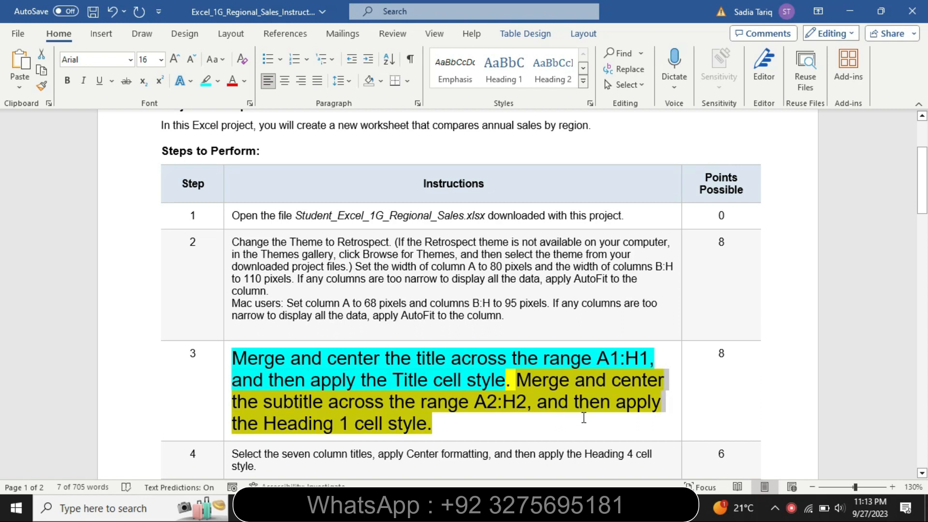
pyautogui.click(626, 400)
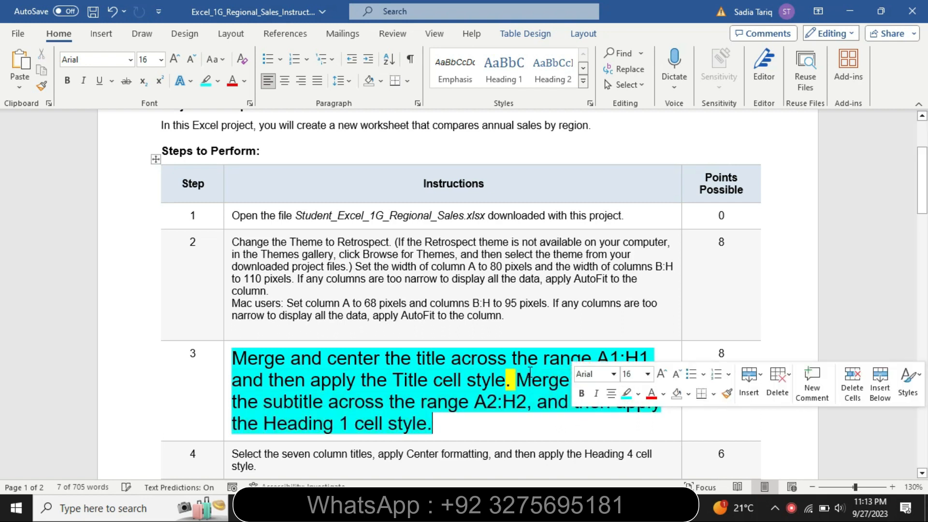
pyautogui.click(530, 377)
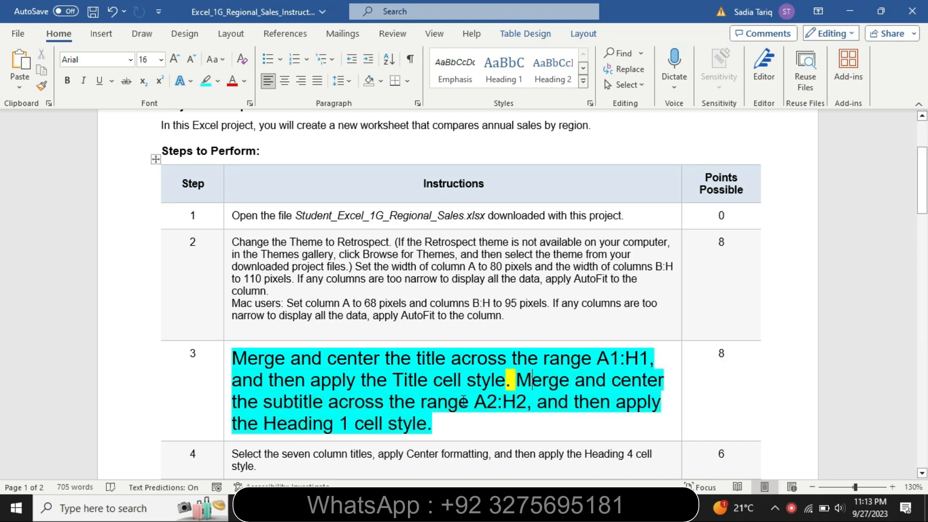
# Step: Check the subtitle requirements in step 3, then apply the Heading 1 cell style to A2:H2 in Excel and merge and center the range
pyautogui.moveTo(526, 401); pyautogui.dragTo(489, 405)
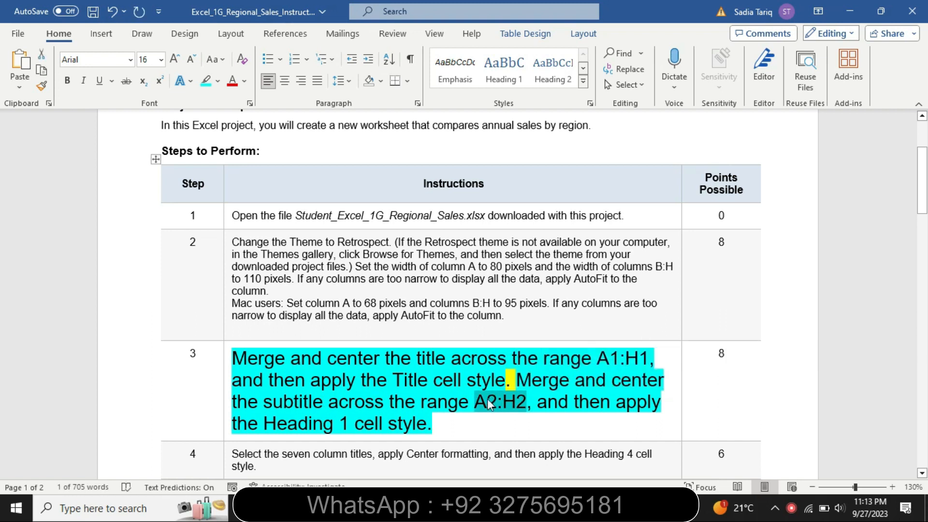
pyautogui.hotkey('alt', 'Tab')
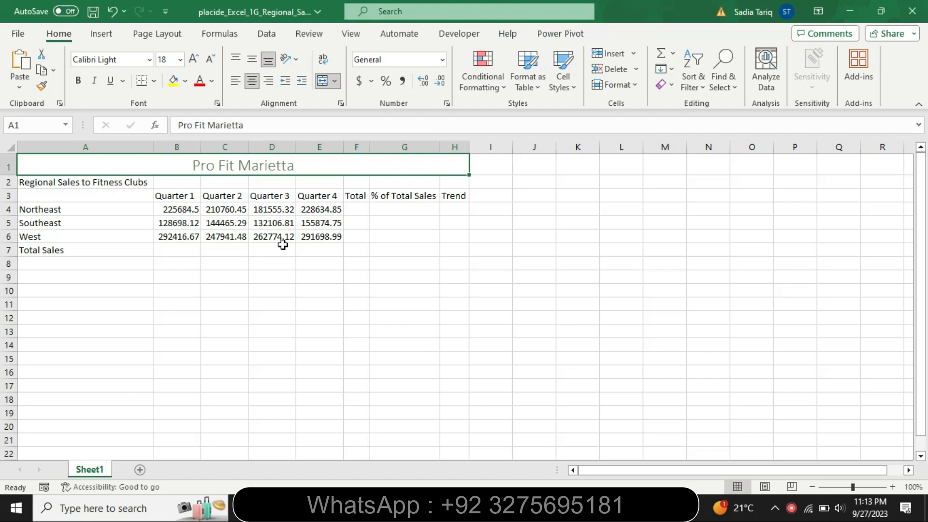
pyautogui.click(57, 124)
pyautogui.press('BackSpace')
pyautogui.write('A2:H2')
pyautogui.press('Return')
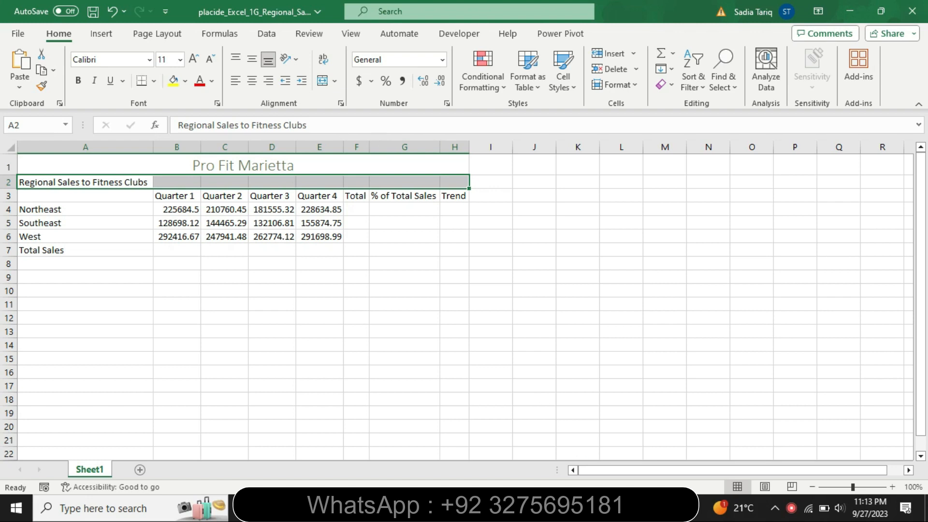
pyautogui.hotkey('alt', 'Tab')
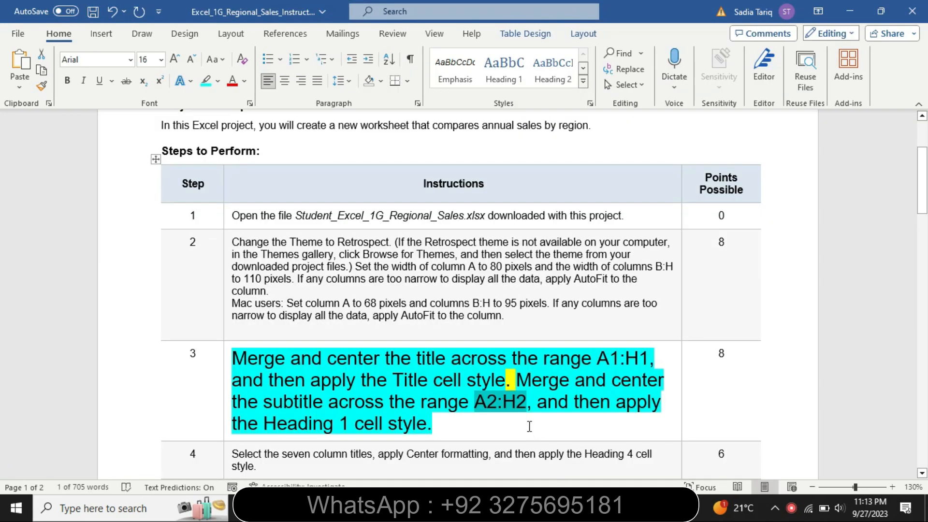
pyautogui.hotkey('alt', 'Tab')
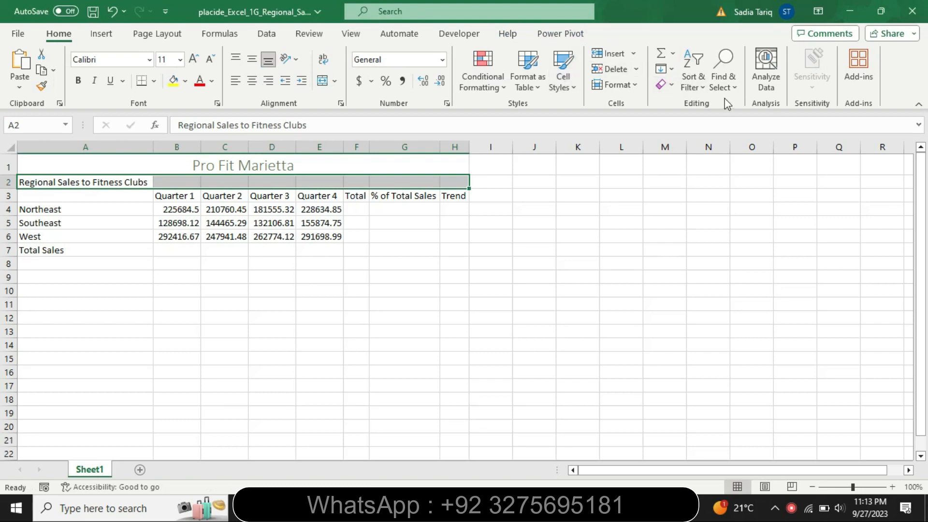
pyautogui.click(575, 89)
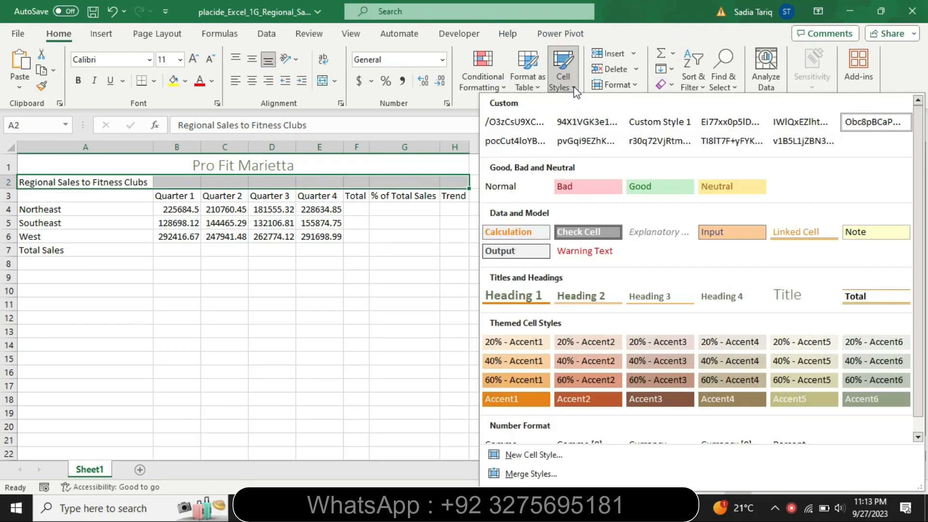
pyautogui.click(527, 296)
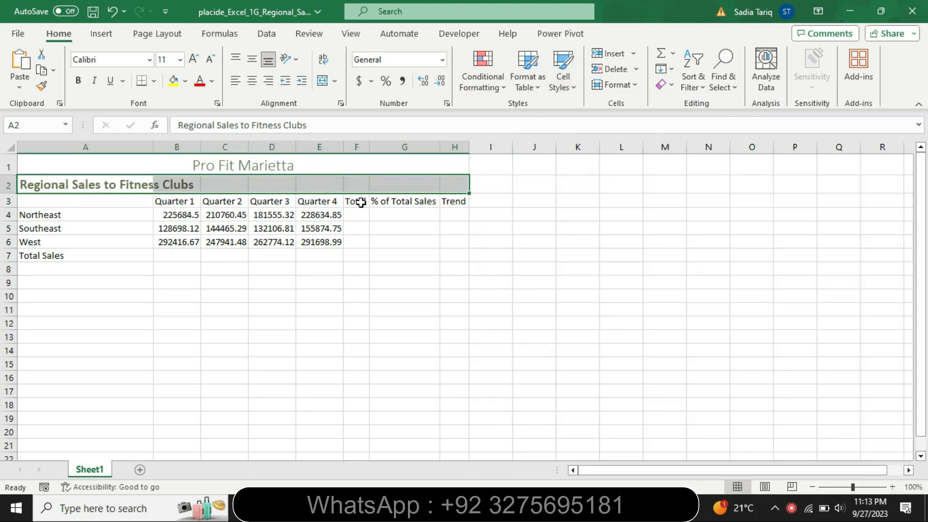
pyautogui.click(322, 81)
# Step: Switch to the Word instructions, set the step 3 text to 9 pt and remove its highlighting
pyautogui.hotkey('alt', 'Tab')
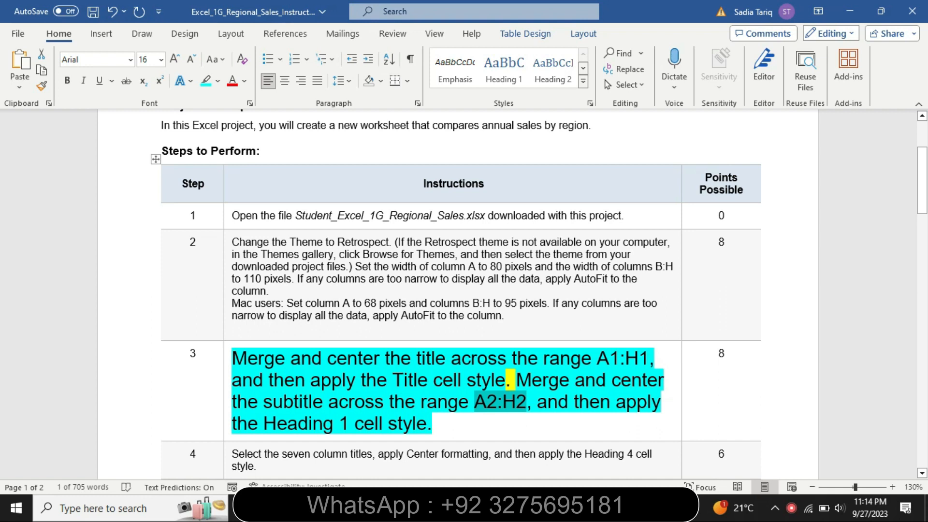
pyautogui.click(225, 426)
pyautogui.click(303, 380)
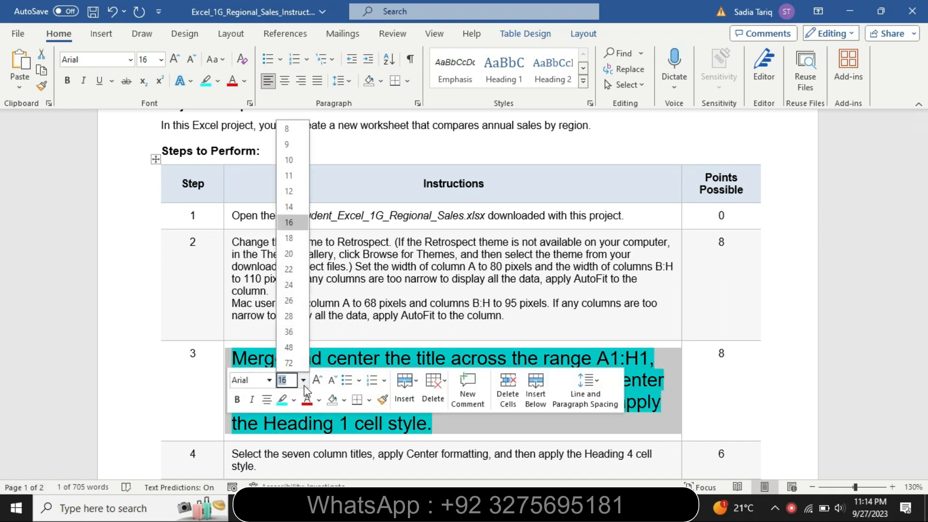
pyautogui.click(288, 144)
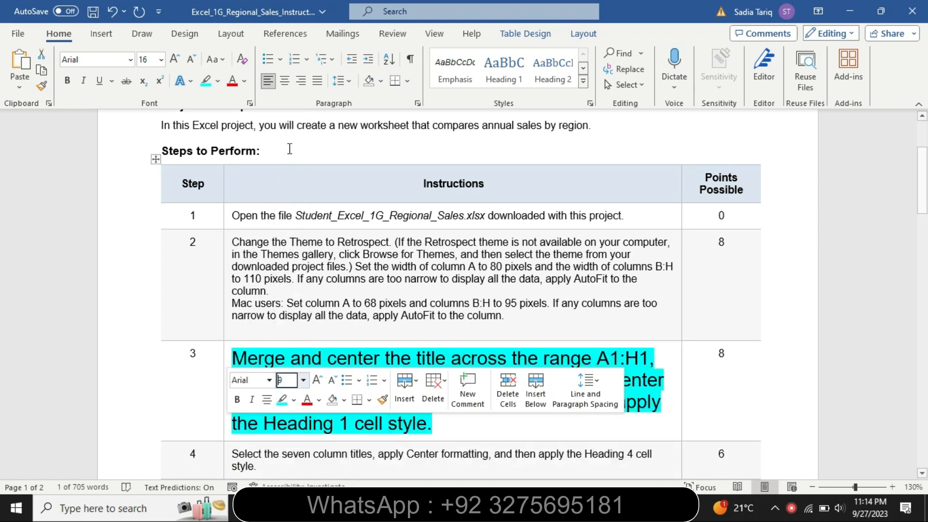
pyautogui.click(217, 81)
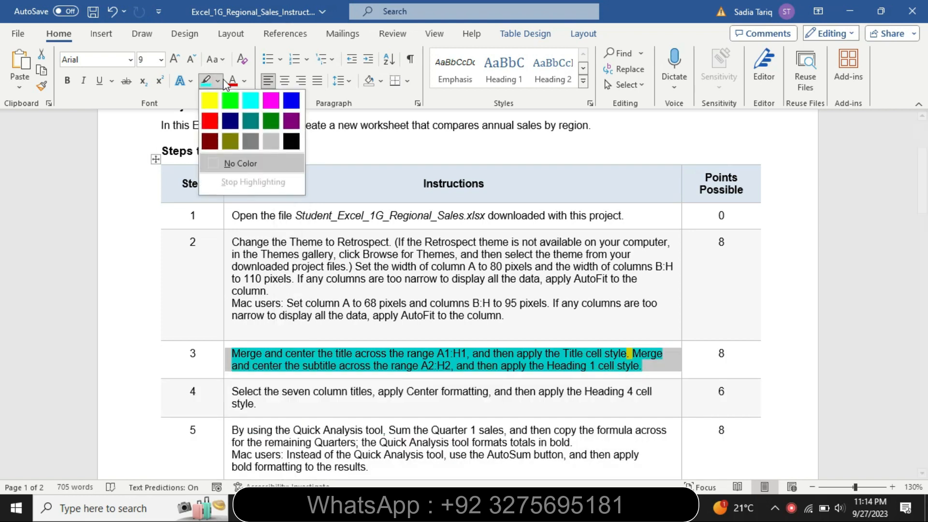
pyautogui.click(231, 164)
# Step: Set the step 4 instruction text to 16 pt and highlight it in turquoise
pyautogui.click(224, 400)
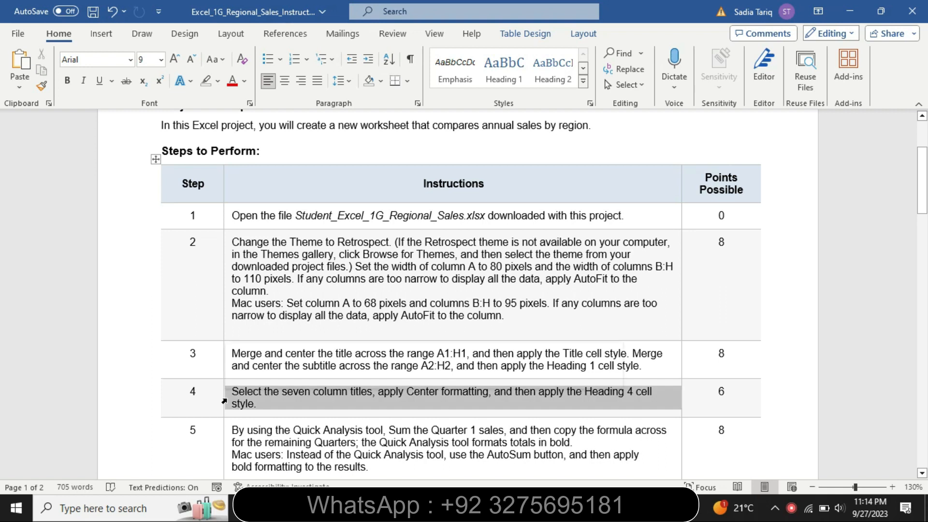
pyautogui.click(302, 355)
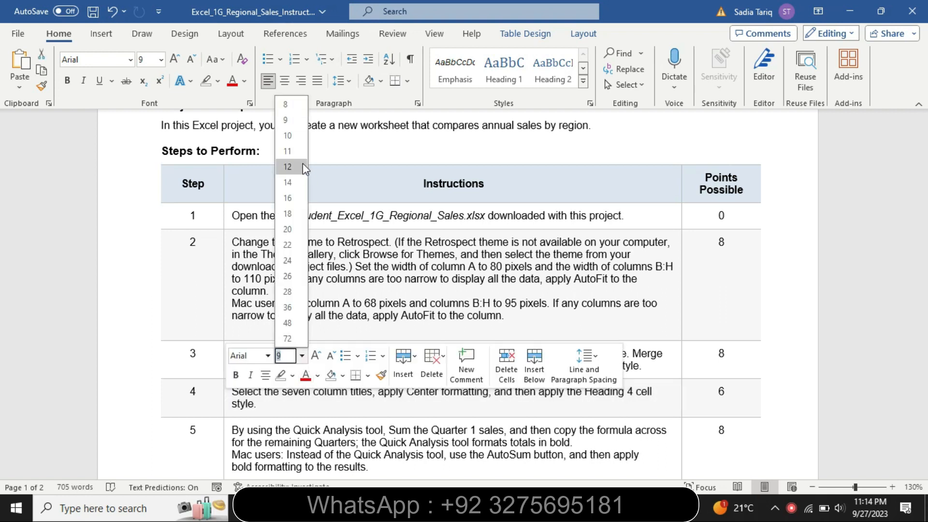
pyautogui.click(287, 197)
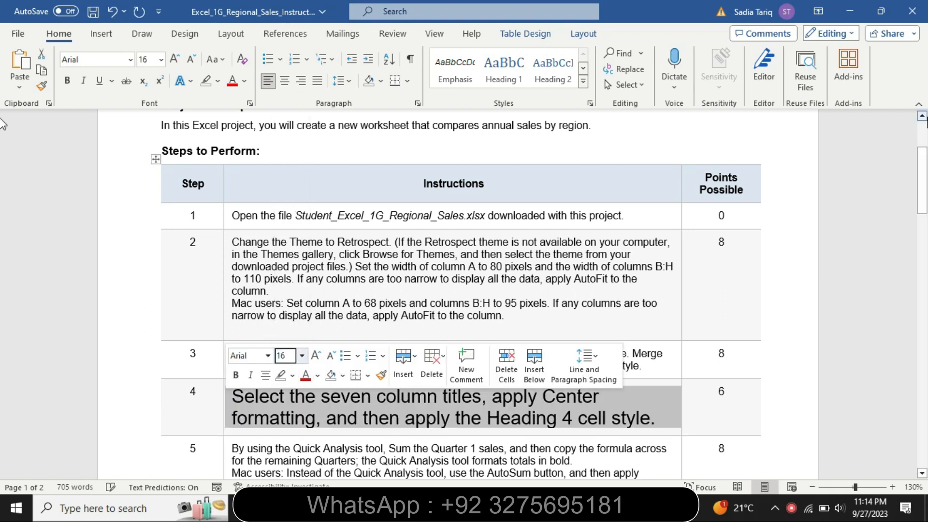
pyautogui.moveTo(926, 169); pyautogui.dragTo(926, 180)
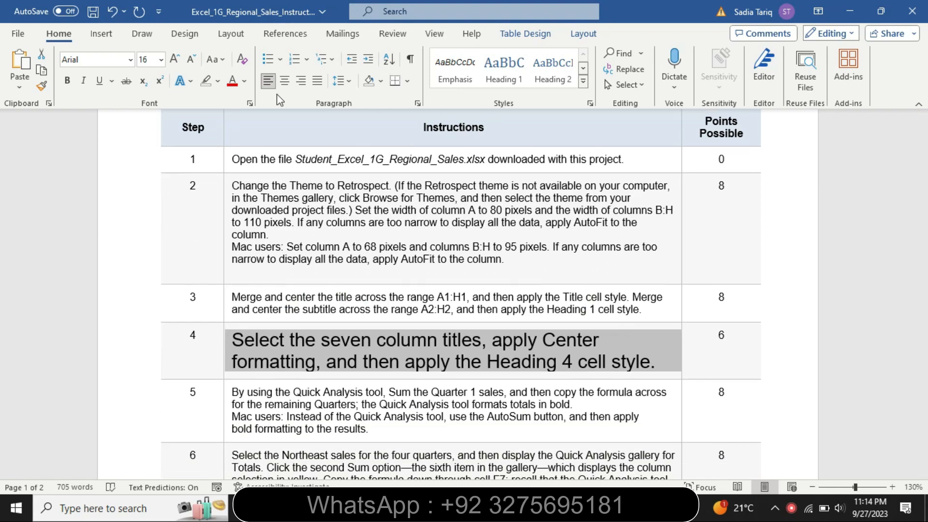
pyautogui.click(218, 82)
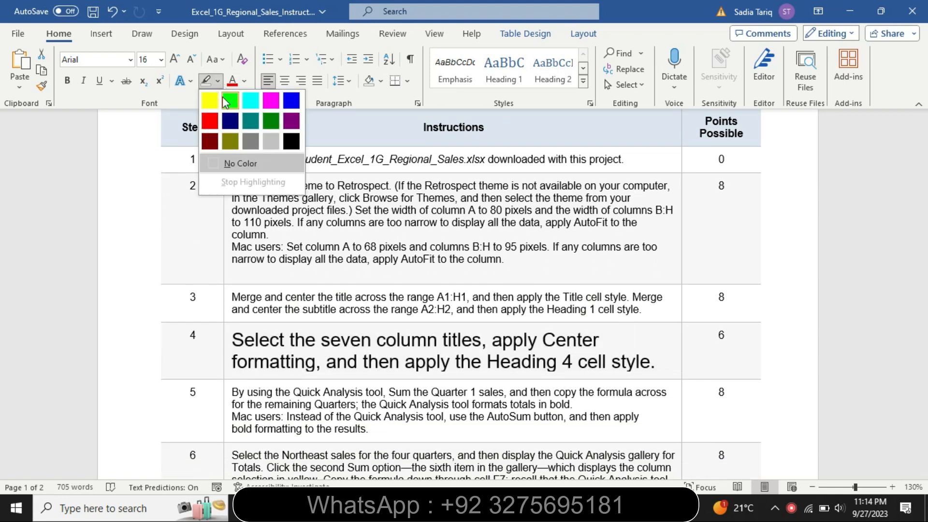
pyautogui.click(251, 101)
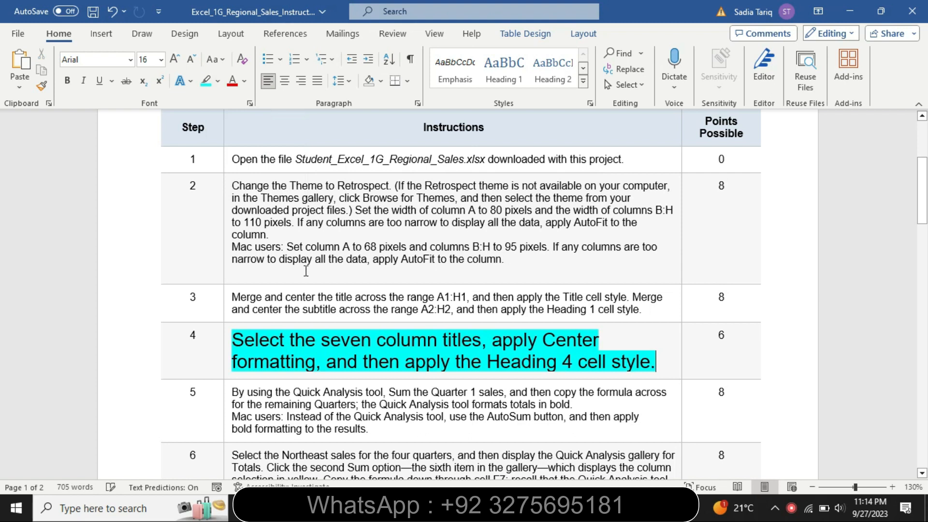
pyautogui.moveTo(232, 338); pyautogui.dragTo(410, 345)
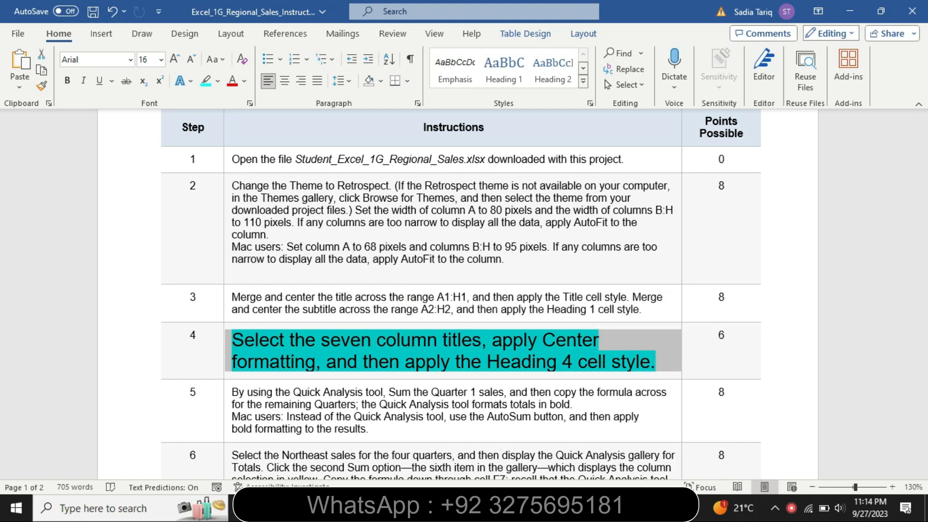
# Step: Switch to Excel, recheck step 4 in the Word instructions, and center the % of Total Sales title in G3
pyautogui.hotkey('alt', 'Tab')
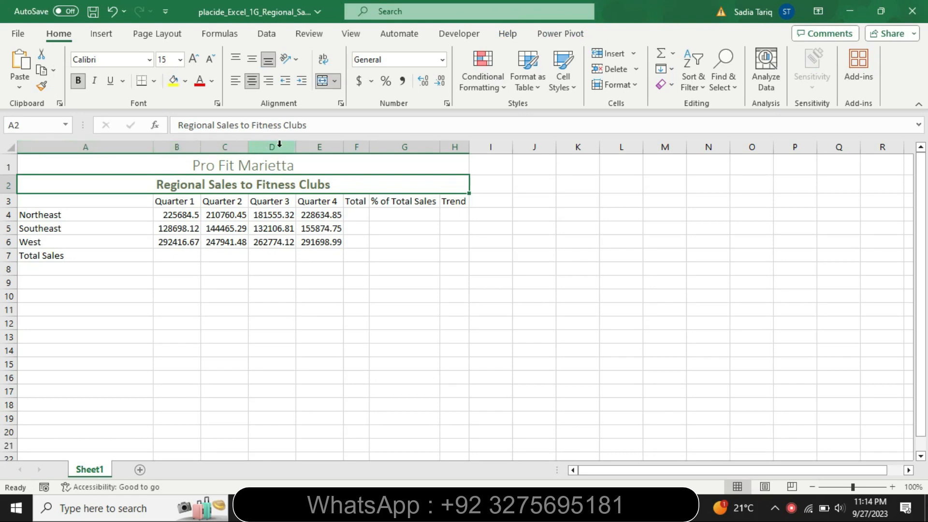
pyautogui.click(403, 148)
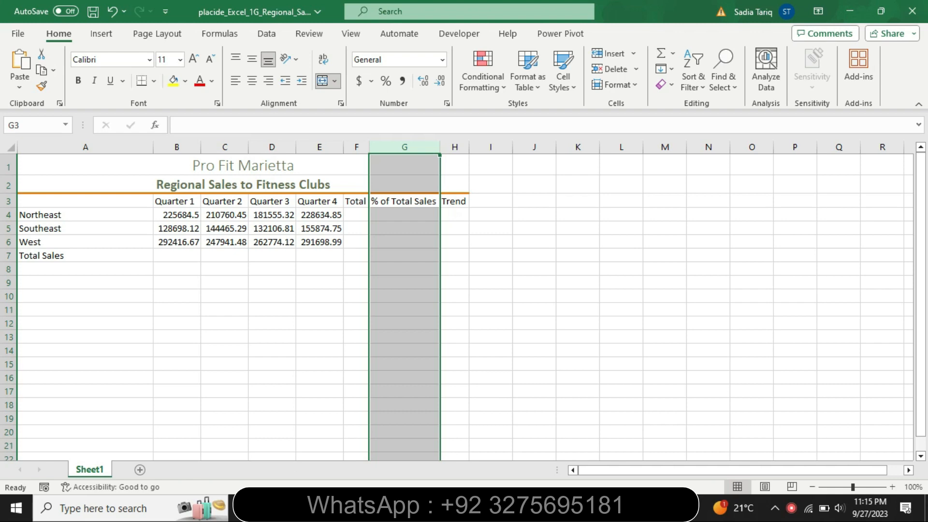
pyautogui.hotkey('alt', 'Tab')
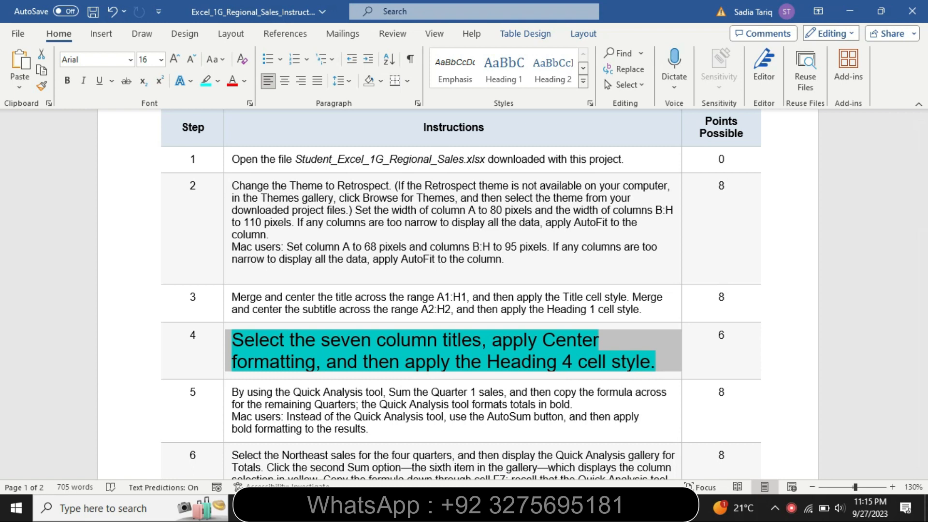
pyautogui.hotkey('alt', 'Tab')
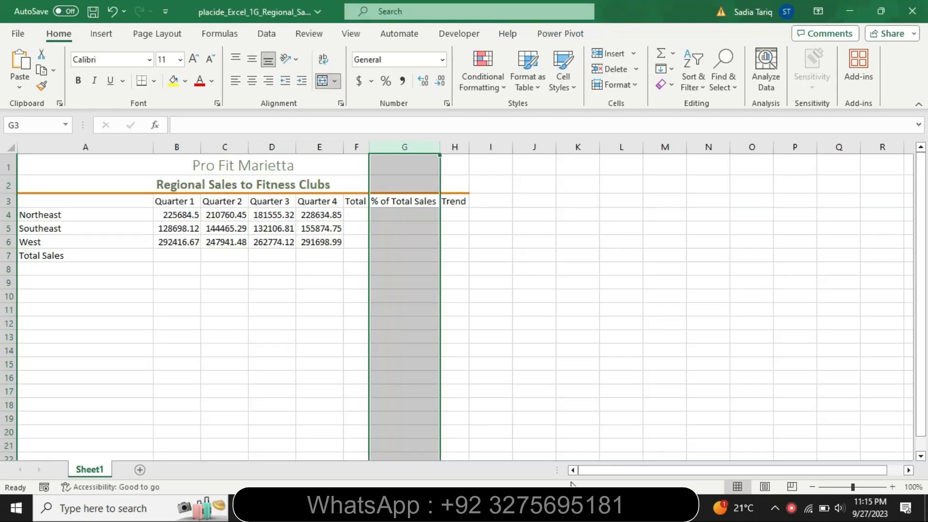
pyautogui.click(405, 200)
pyautogui.click(252, 81)
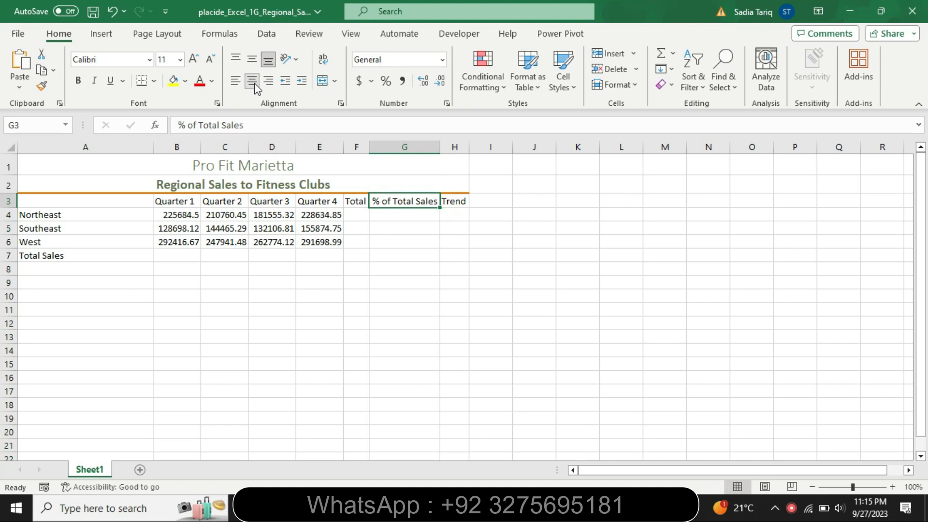
# Step: Apply the Heading 4 cell style to the % of Total Sales title in G3
pyautogui.click(103, 36)
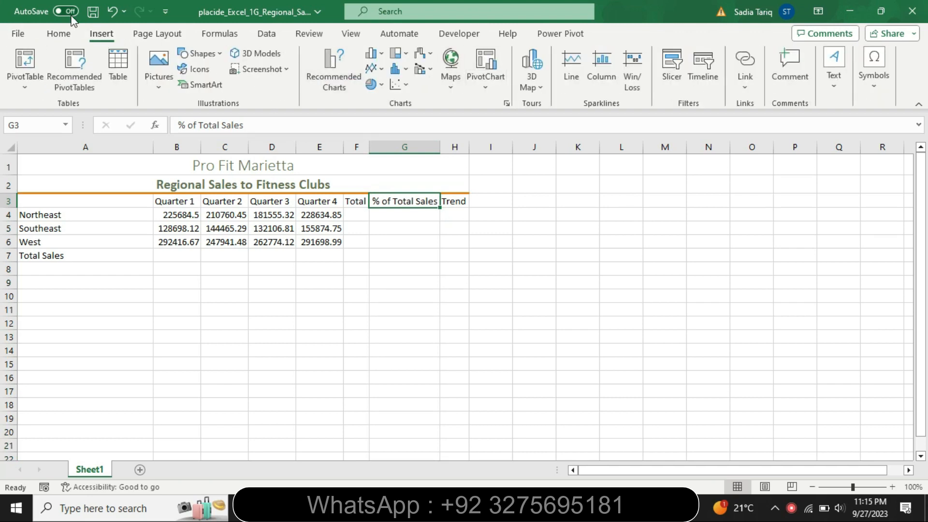
pyautogui.click(58, 35)
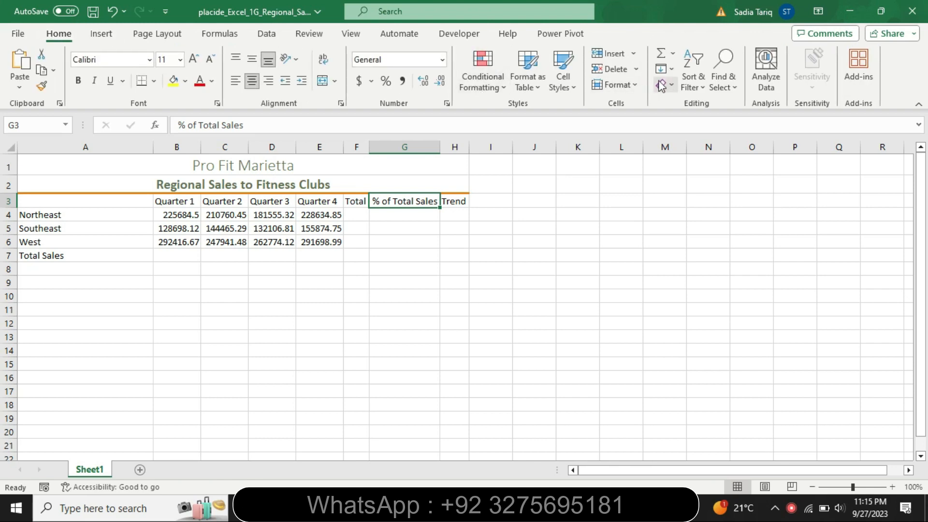
pyautogui.click(563, 75)
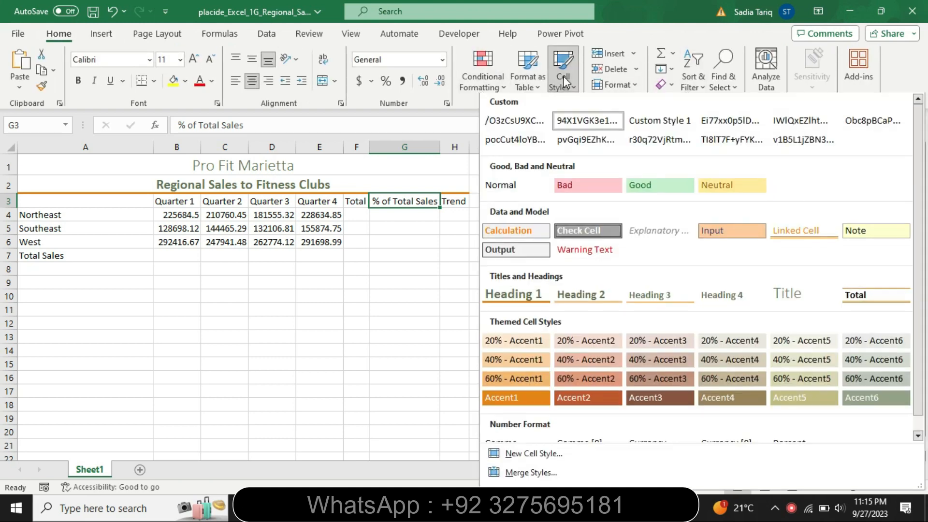
pyautogui.click(725, 298)
# Step: Switch to the Word instructions, set the step 4 text to 9 pt and remove its highlighting
pyautogui.hotkey('alt', 'Tab')
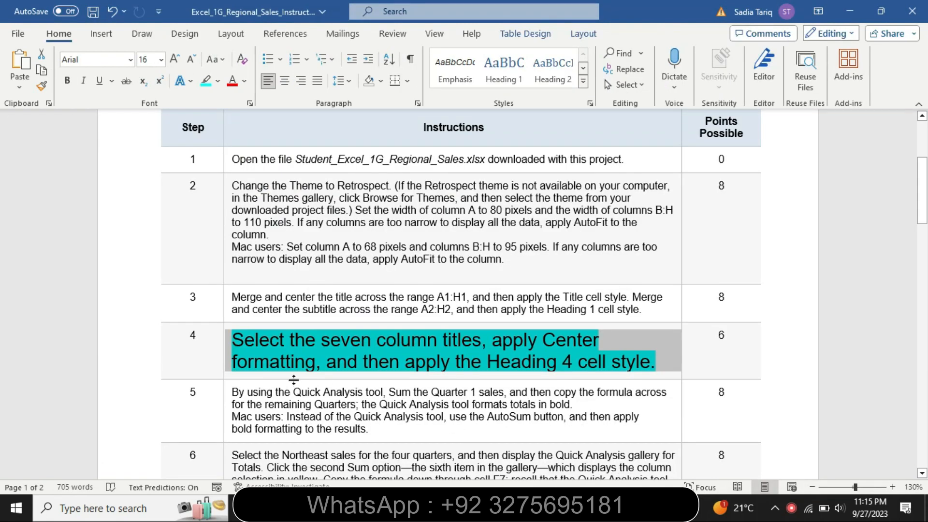
pyautogui.click(224, 371)
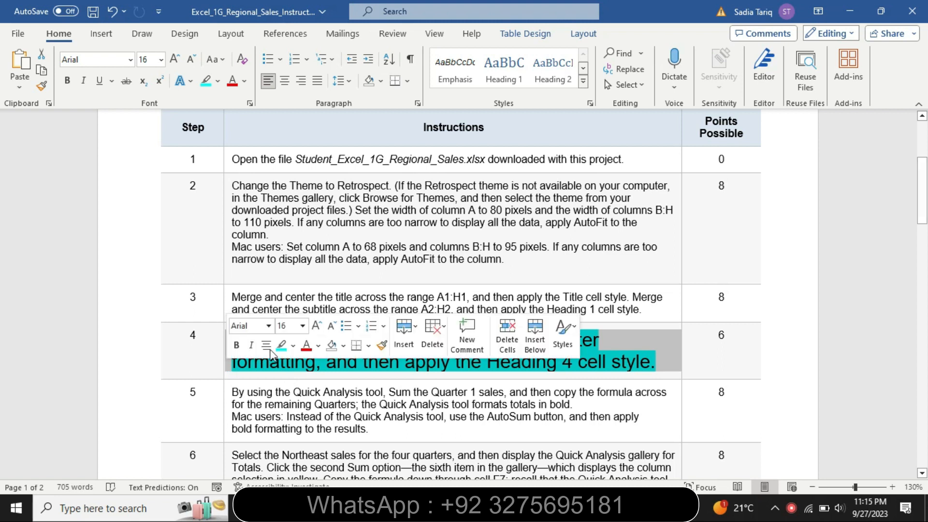
pyautogui.click(302, 326)
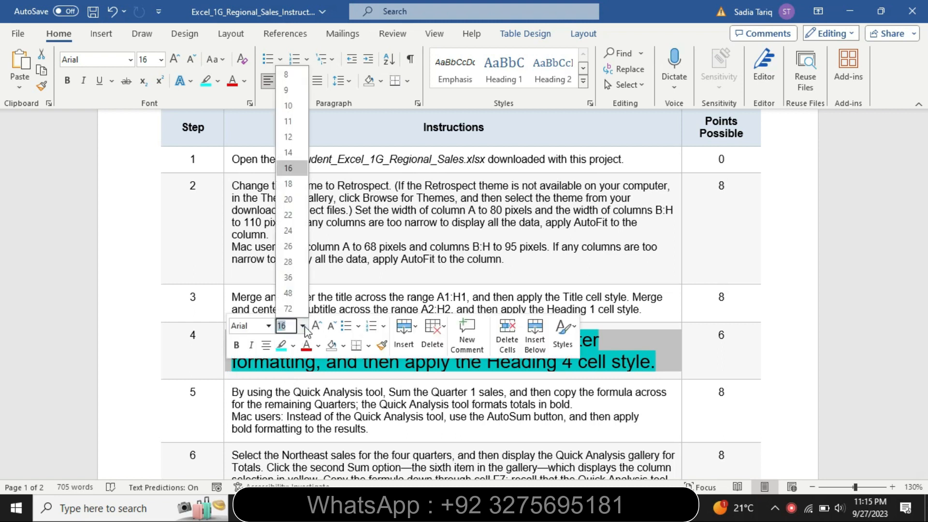
pyautogui.click(303, 92)
pyautogui.click(218, 81)
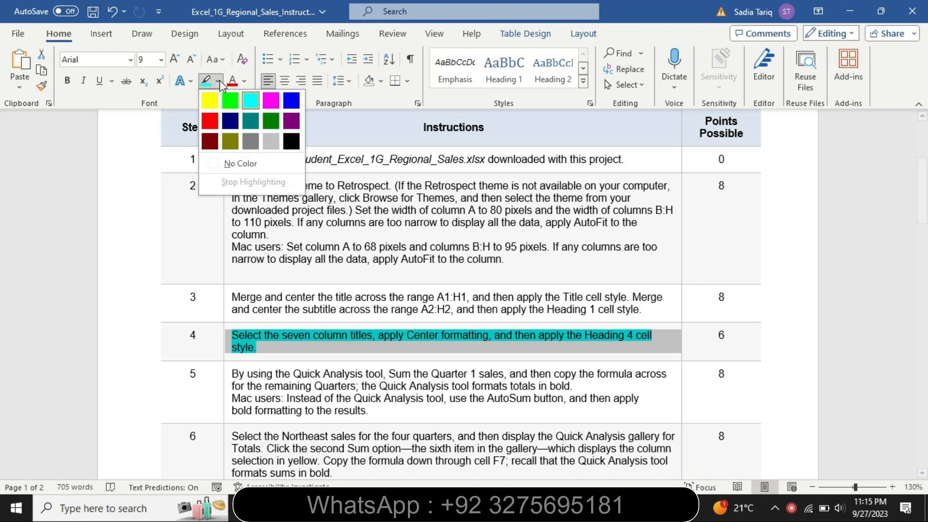
pyautogui.click(247, 163)
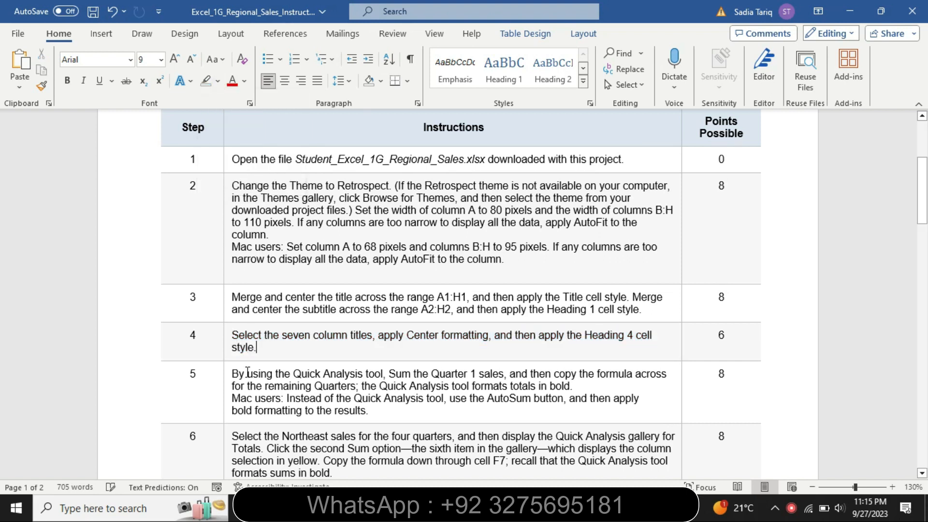
# Step: Set the step 5 instruction text to 16 pt and highlight all of it in yellow
pyautogui.click(228, 401)
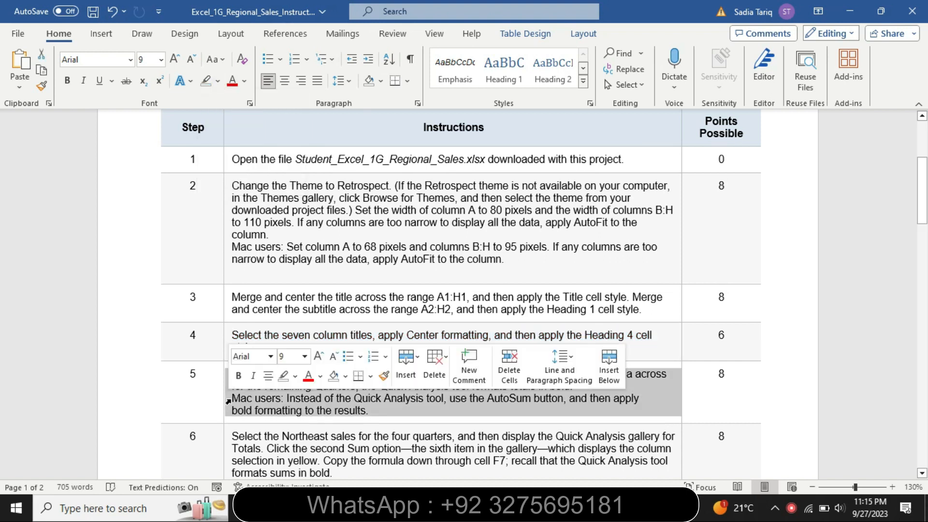
pyautogui.click(304, 356)
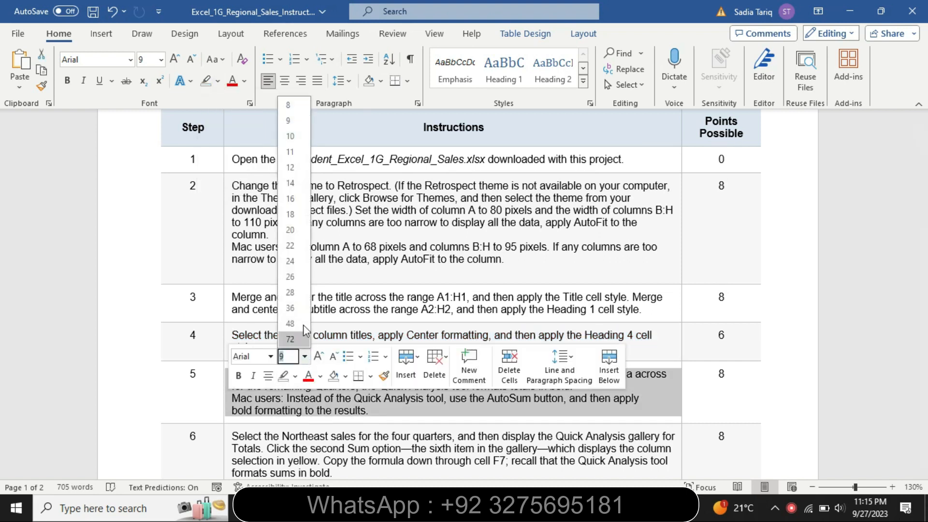
pyautogui.click(290, 198)
pyautogui.scroll(-2, 3, 196)
pyautogui.scroll(-2, 2, 199)
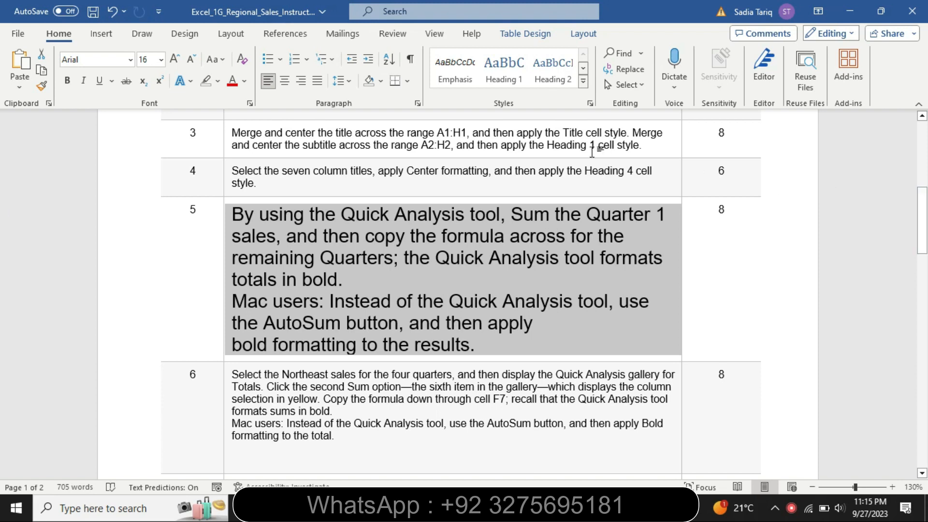
pyautogui.click(218, 82)
pyautogui.click(208, 101)
# Step: Change the highlight of step 5's first paragraph to turquoise and review its Quick Analysis sum requirement
pyautogui.moveTo(234, 215); pyautogui.dragTo(373, 278)
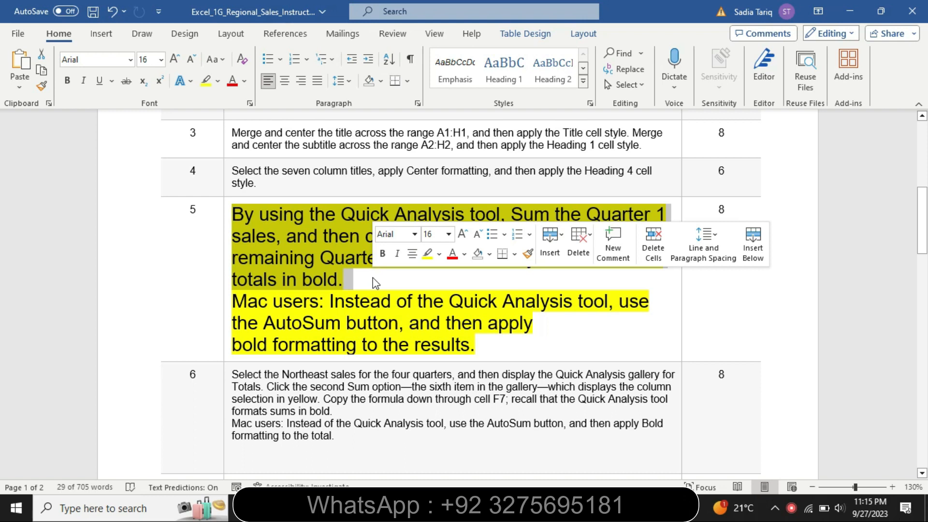
pyautogui.click(438, 256)
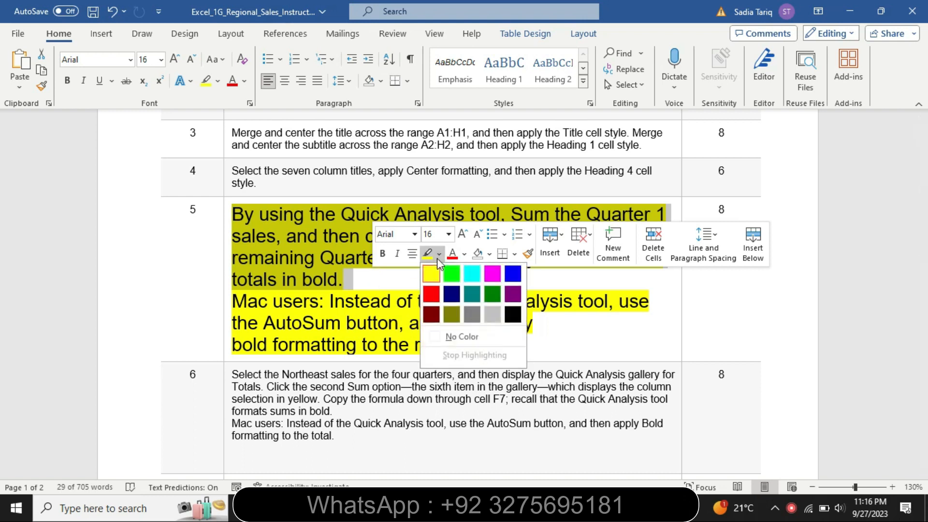
pyautogui.click(471, 273)
pyautogui.moveTo(251, 208); pyautogui.dragTo(494, 218)
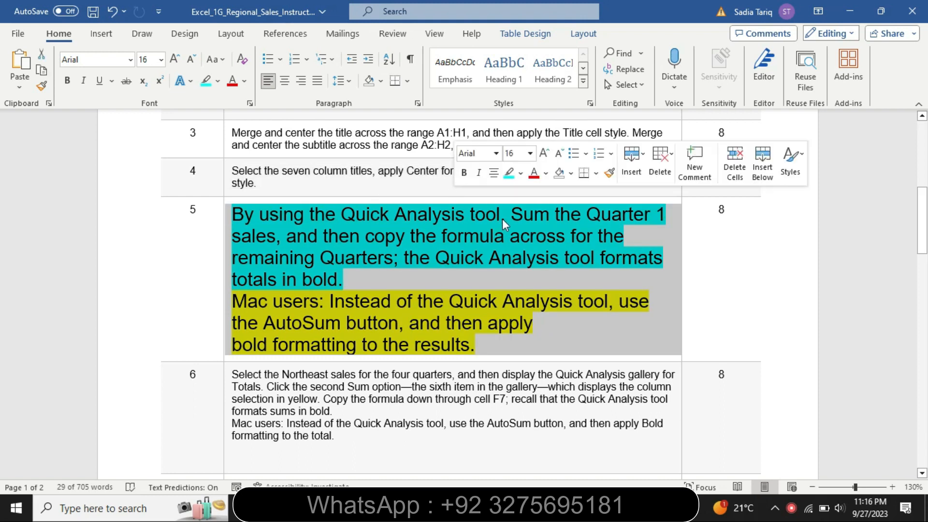
pyautogui.click(326, 259)
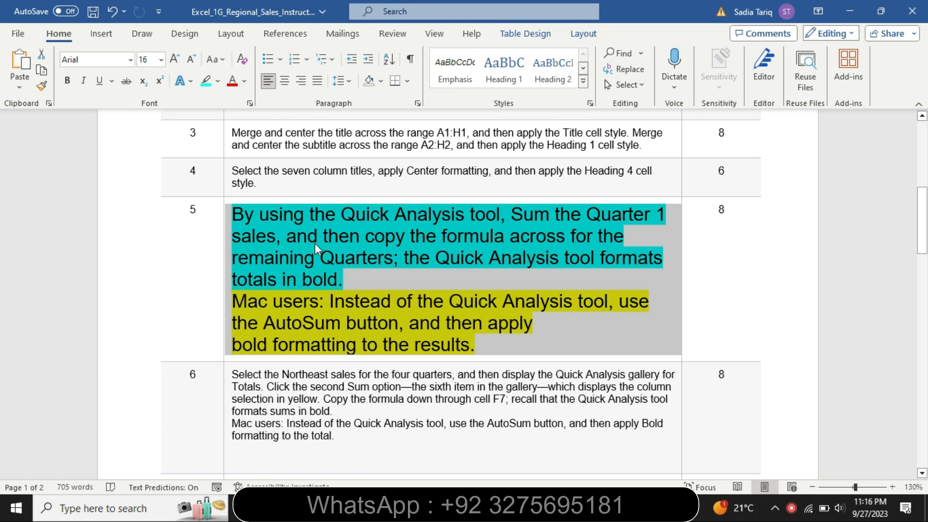
# Step: Switch to Excel, total the Northeast quarters in F4 with =SUM(B4:E4), and AutoFit column F
pyautogui.hotkey('alt', 'Tab')
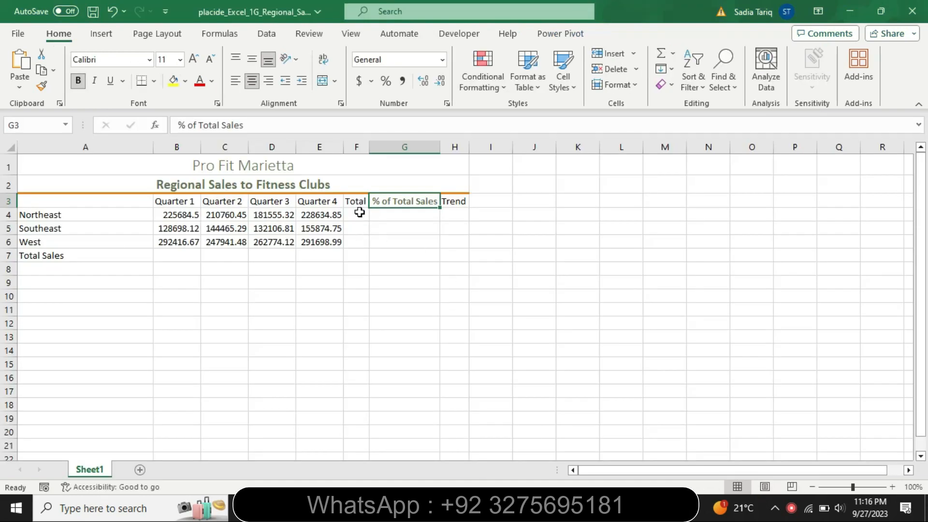
pyautogui.click(356, 216)
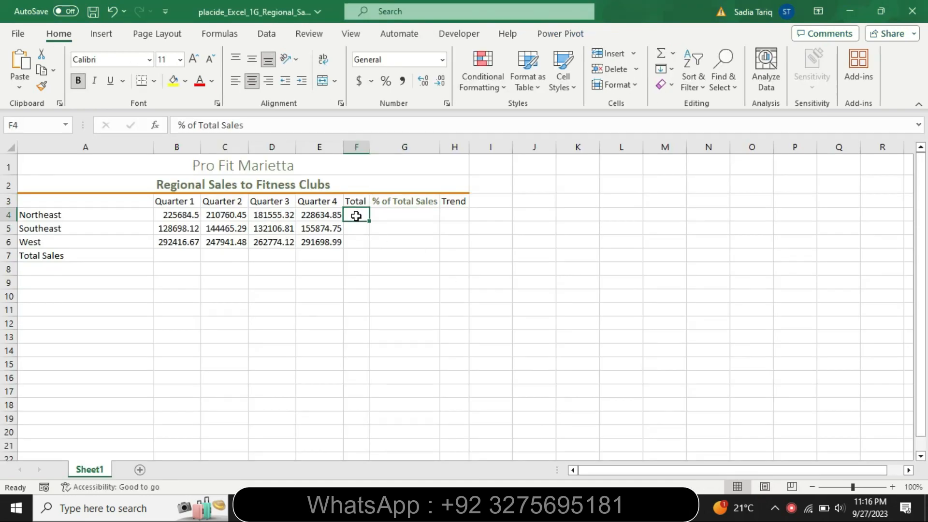
pyautogui.write('=')
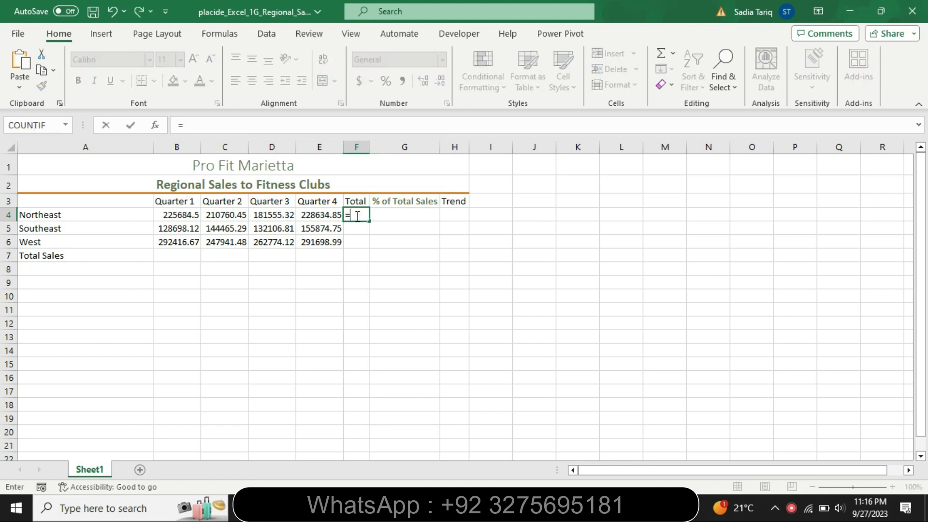
pyautogui.write('sum')
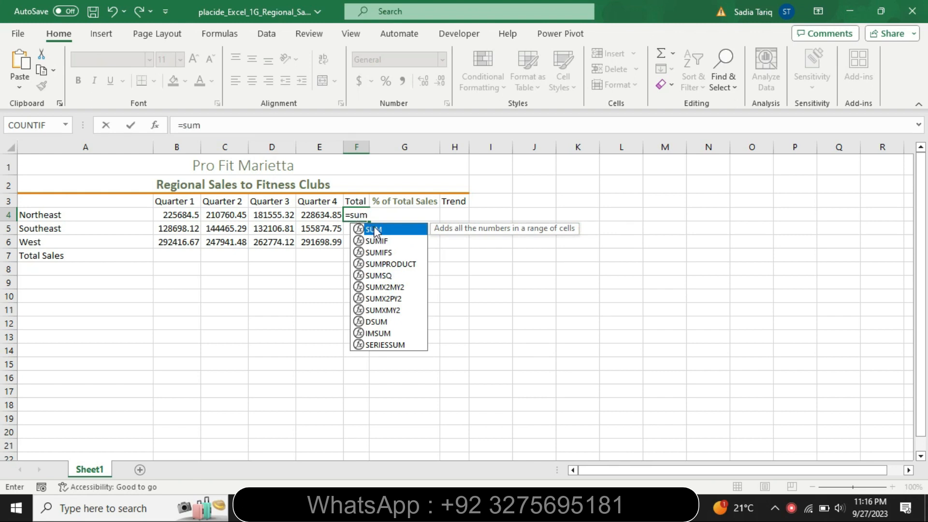
pyautogui.press('Tab')
pyautogui.moveTo(170, 216); pyautogui.dragTo(334, 217)
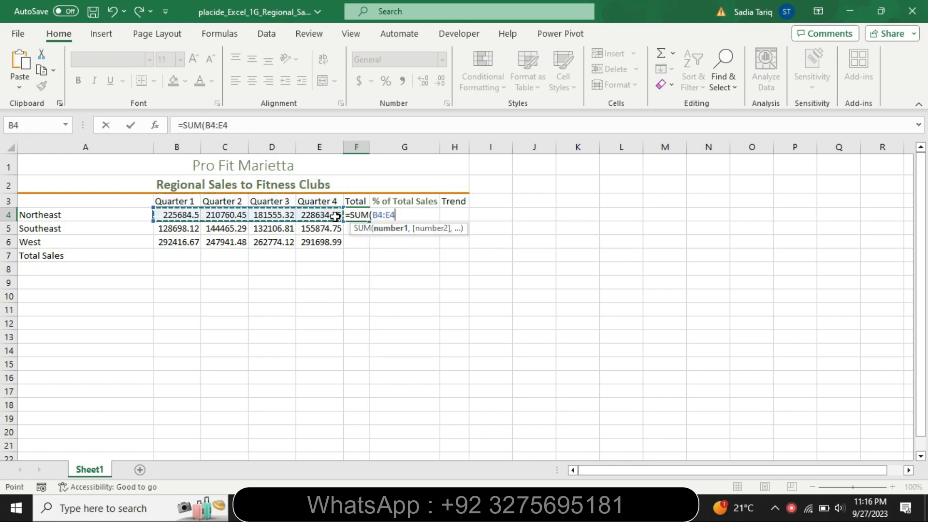
pyautogui.press('Return')
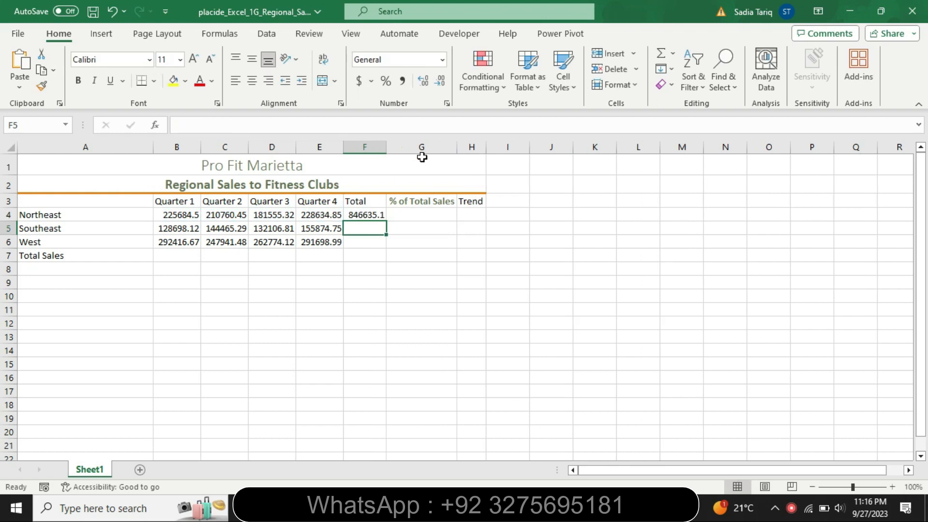
pyautogui.doubleClick(386, 146)
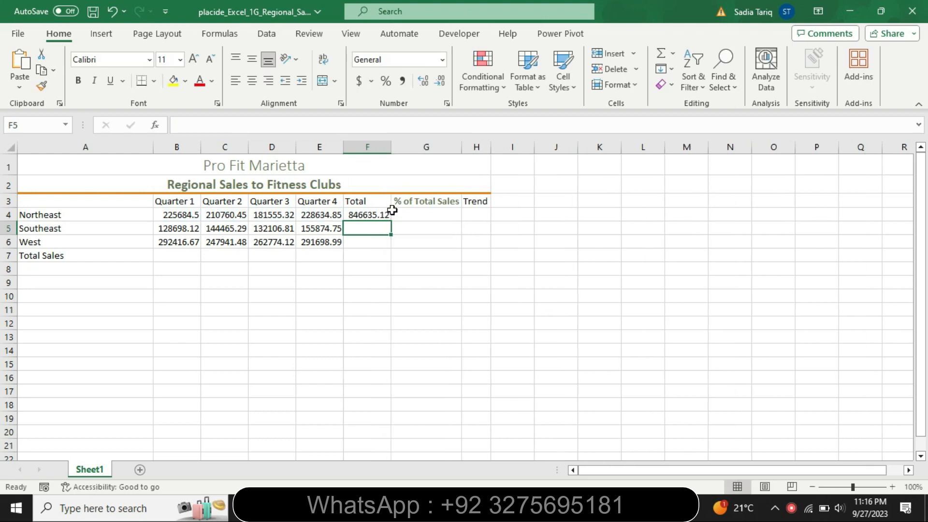
pyautogui.click(364, 215)
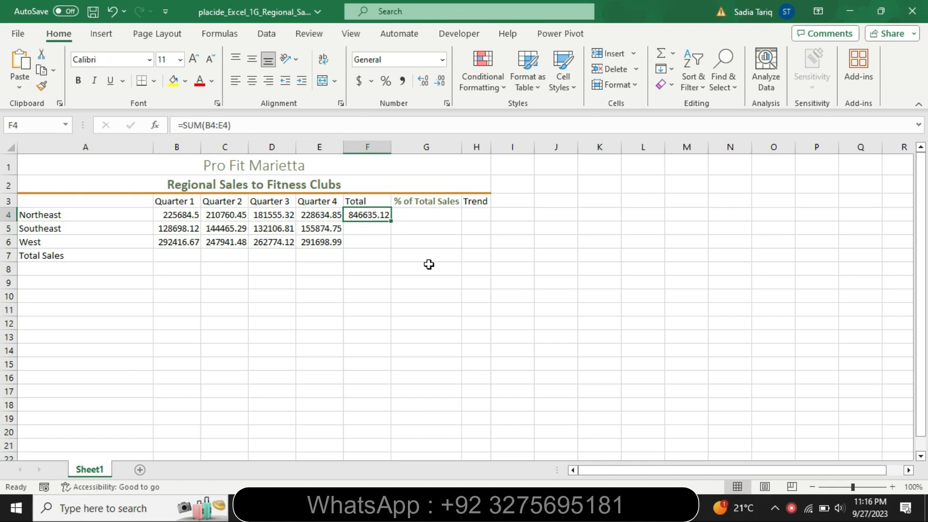
# Step: Check the step 5 instructions in Word, return to Excel, copy the F4 total down through F6 and bold F4:F6
pyautogui.hotkey('alt', 'Tab')
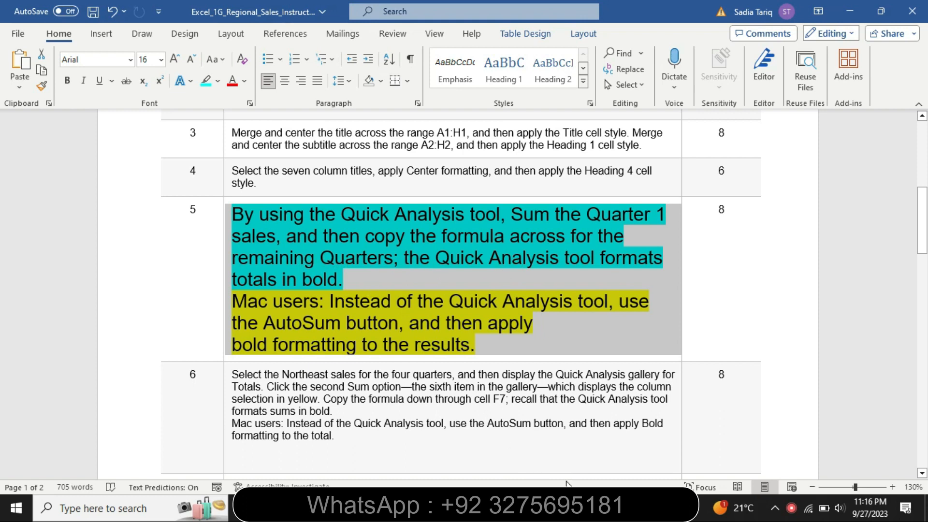
pyautogui.hotkey('alt', 'Tab')
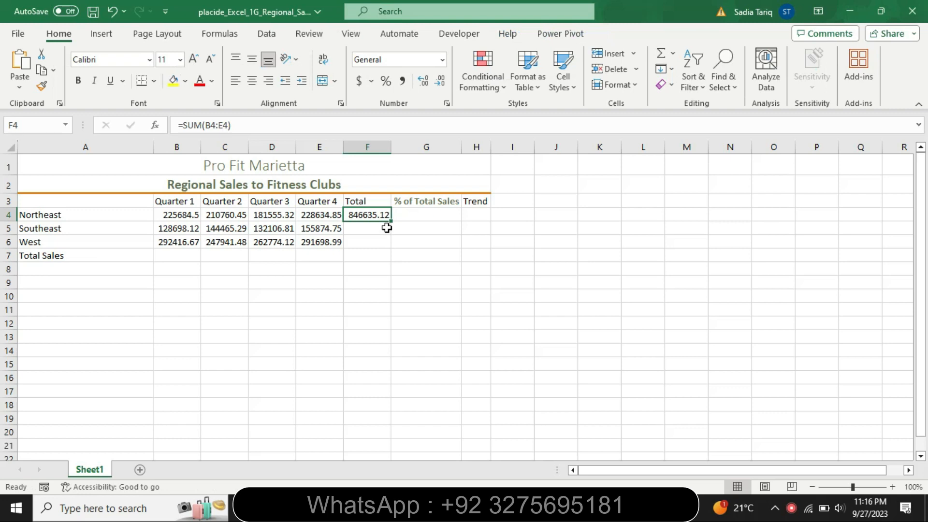
pyautogui.moveTo(392, 221); pyautogui.dragTo(393, 247)
pyautogui.click(78, 80)
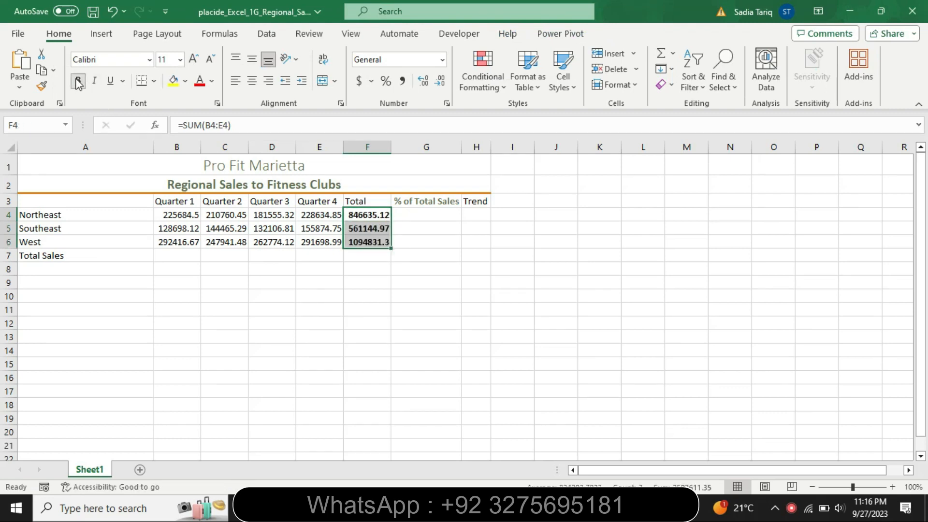
# Step: Try totalling Quarter 1 in B7 with =SUM(B4:B6), copying it across through F7 and bolding the row's totals
pyautogui.click(170, 258)
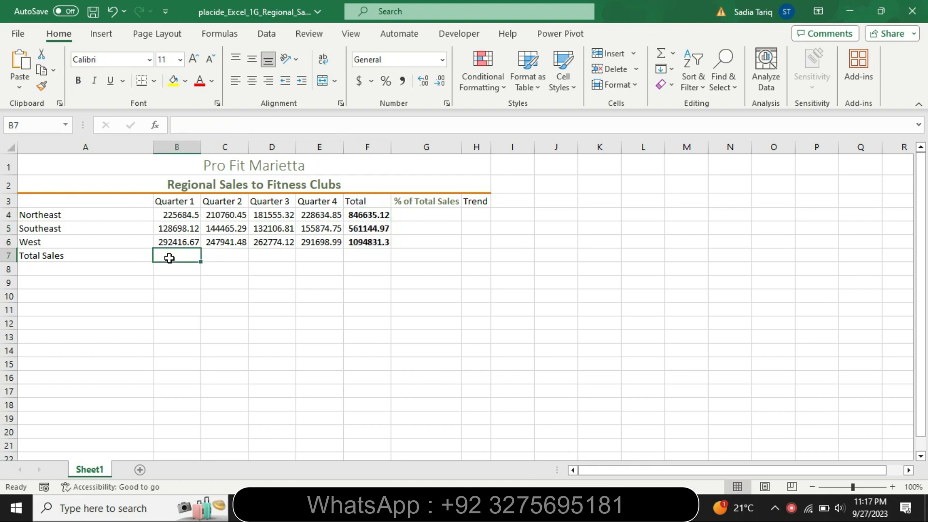
pyautogui.write('=sum')
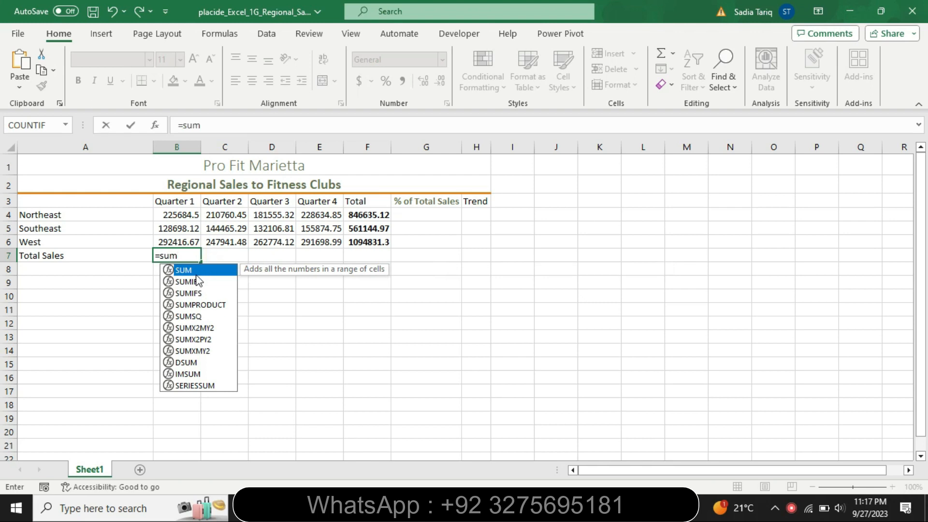
pyautogui.doubleClick(197, 273)
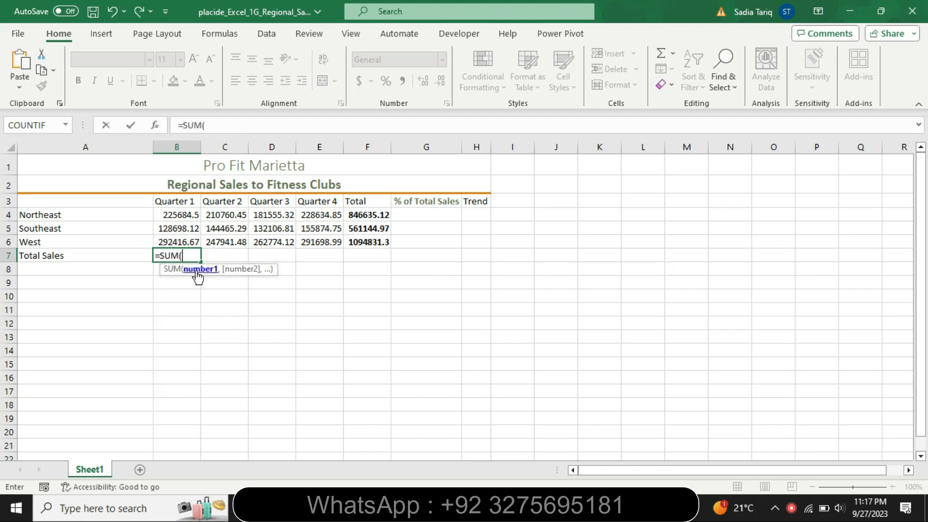
pyautogui.click(186, 217)
pyautogui.moveTo(187, 223); pyautogui.dragTo(187, 239)
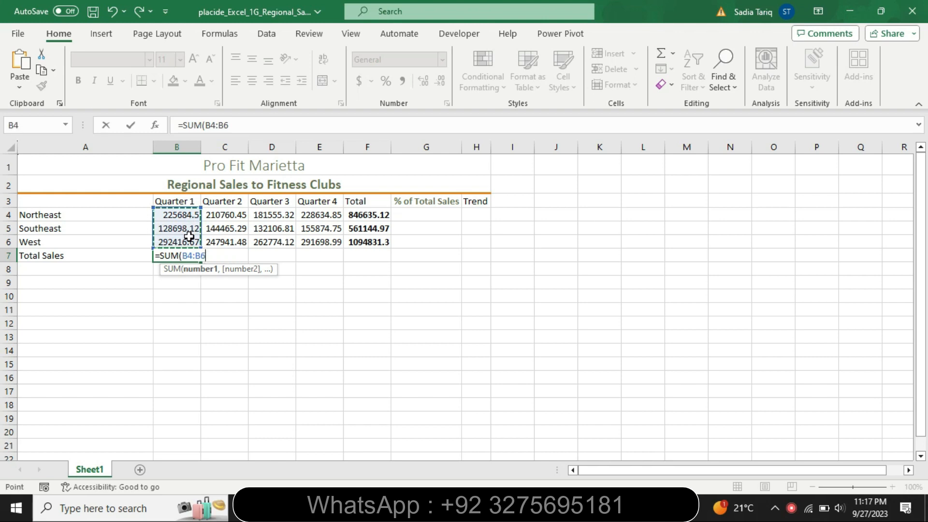
pyautogui.press('Return')
pyautogui.click(185, 256)
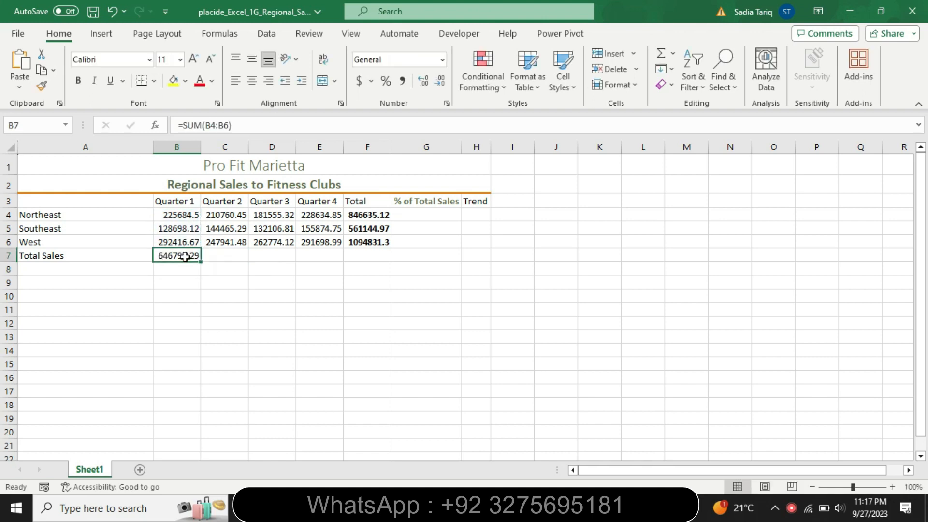
pyautogui.moveTo(201, 261); pyautogui.dragTo(378, 255)
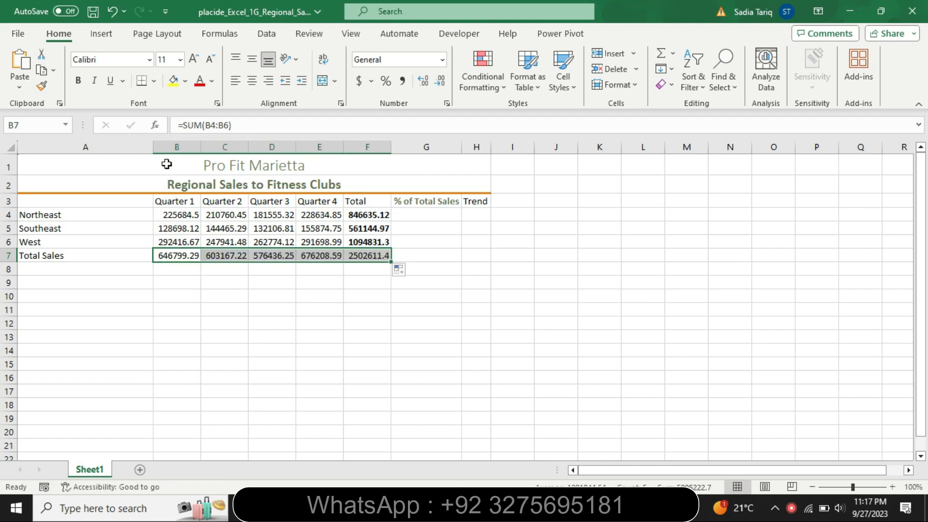
pyautogui.click(78, 80)
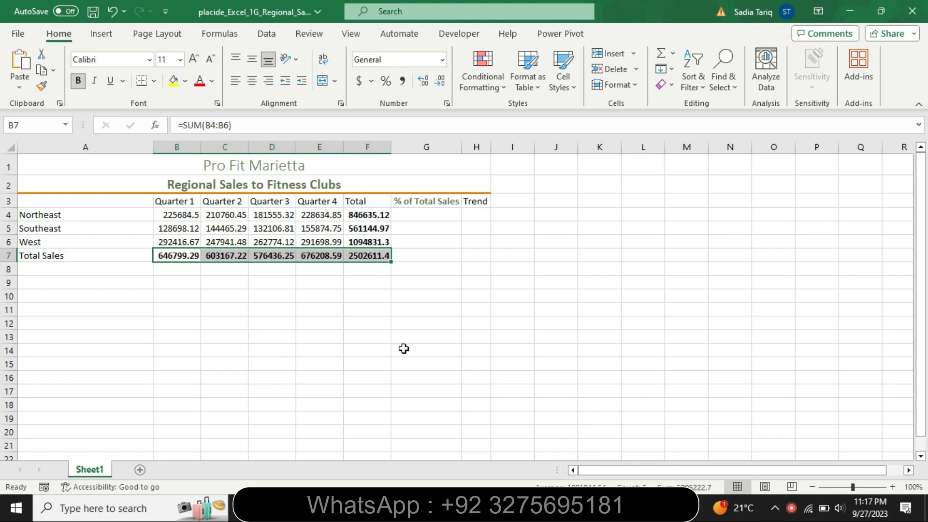
# Step: Undo the bold formatting, the copied totals and the B7 sum in the Total Sales row
pyautogui.hotkey('ctrl', 'z')
pyautogui.hotkey('ctrl', 'z')
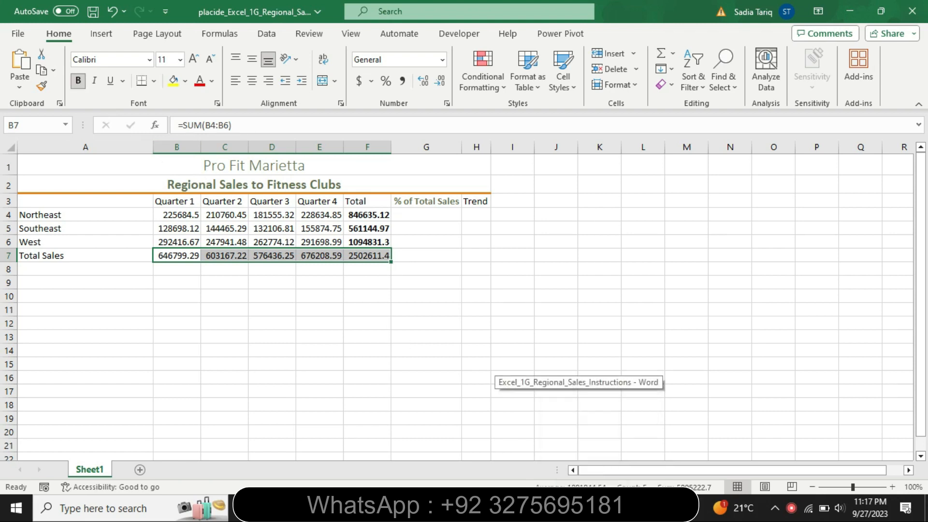
pyautogui.hotkey('ctrl', 'z')
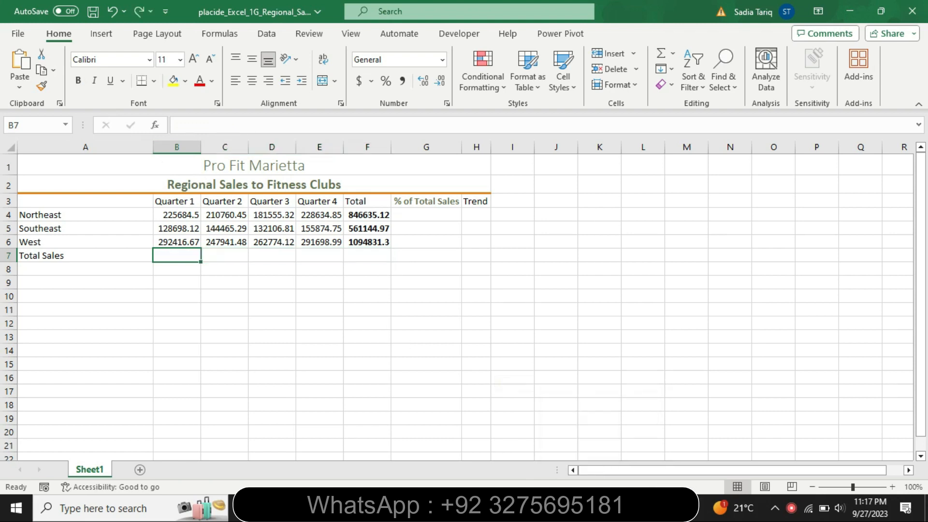
# Step: Switch to the Word instructions, set the step 5 text to 9 pt and remove its highlighting
pyautogui.click(579, 508)
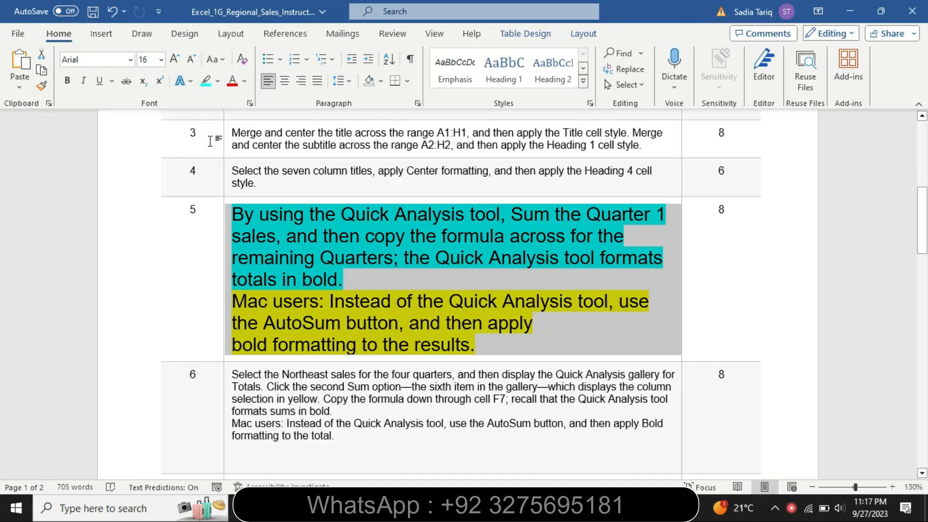
pyautogui.click(161, 60)
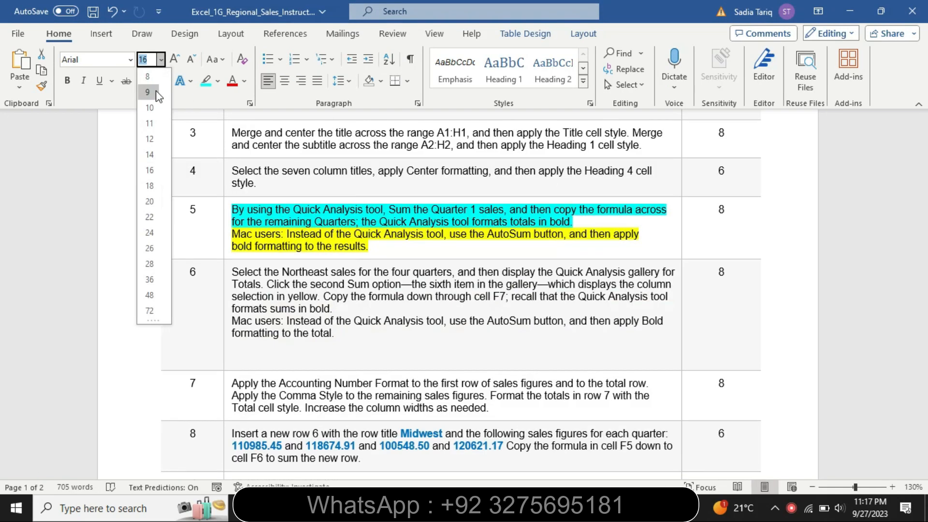
pyautogui.click(156, 93)
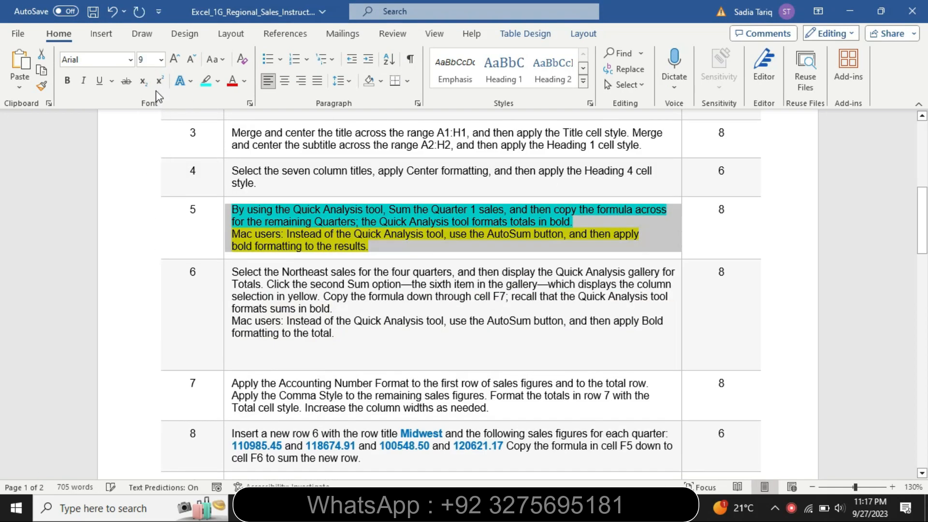
pyautogui.click(217, 81)
pyautogui.click(239, 163)
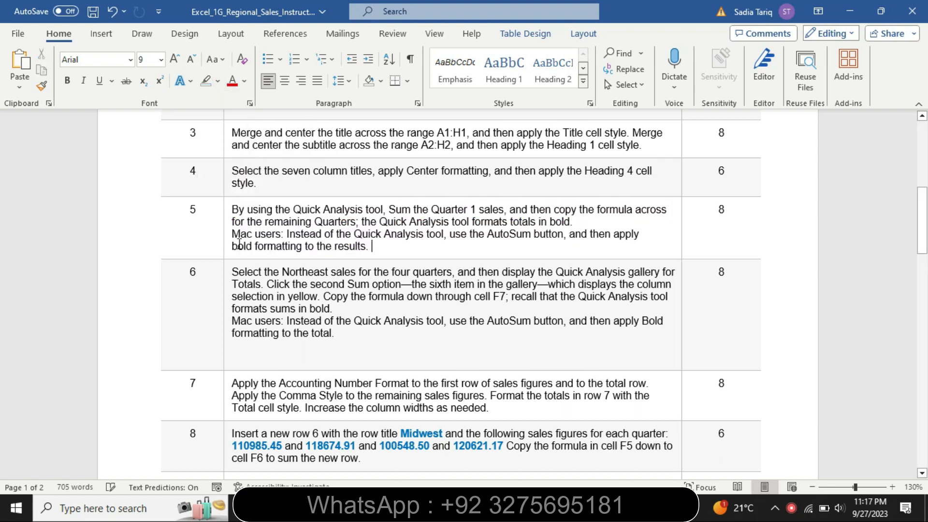
# Step: Set the step 6 instruction text to 16 pt and highlight all of it in yellow
pyautogui.click(227, 301)
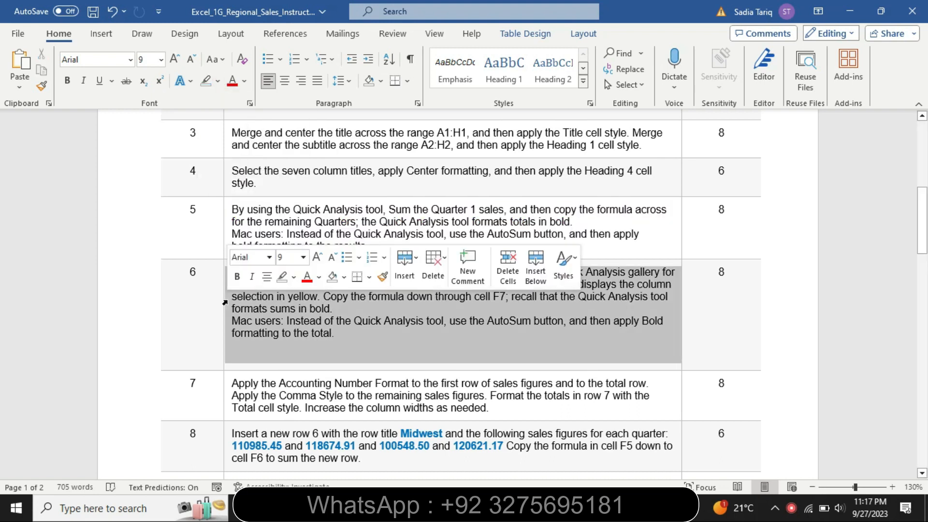
pyautogui.click(303, 257)
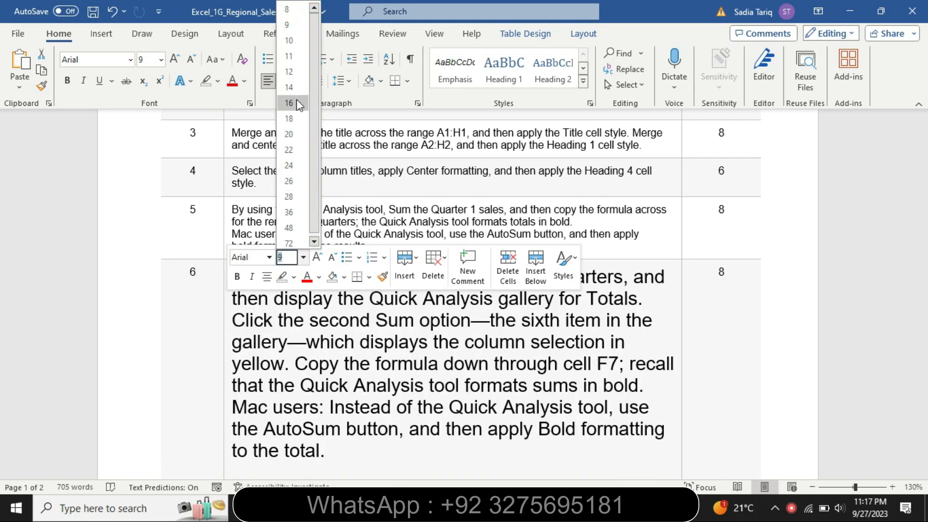
pyautogui.click(297, 100)
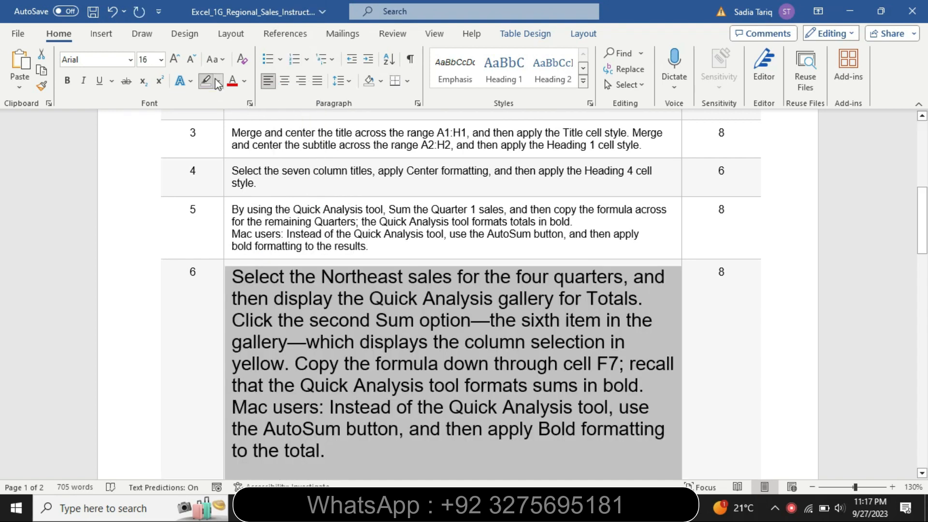
pyautogui.click(218, 81)
pyautogui.click(213, 99)
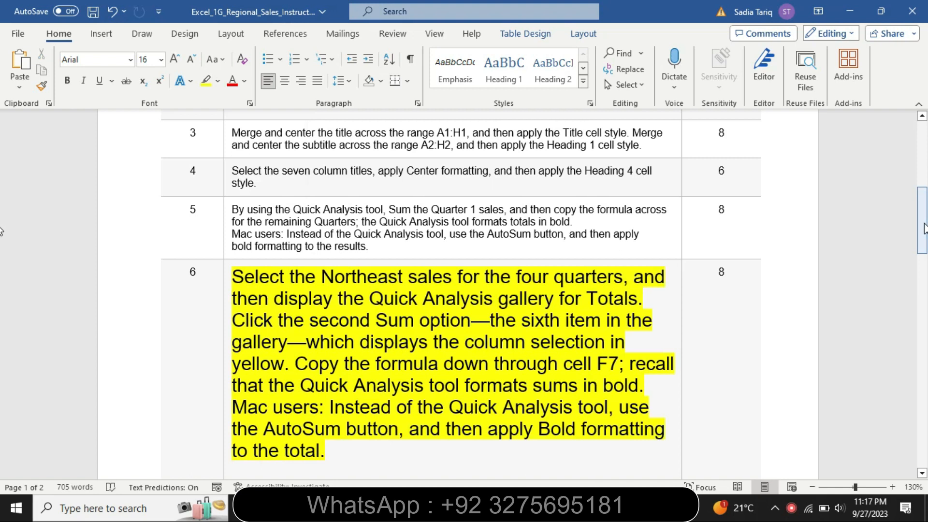
# Step: Change the highlight of all step 6 text to turquoise and review its instructions for the Northeast total and copying through F7
pyautogui.scroll(-1, 244, 204)
pyautogui.moveTo(241, 206); pyautogui.dragTo(620, 308)
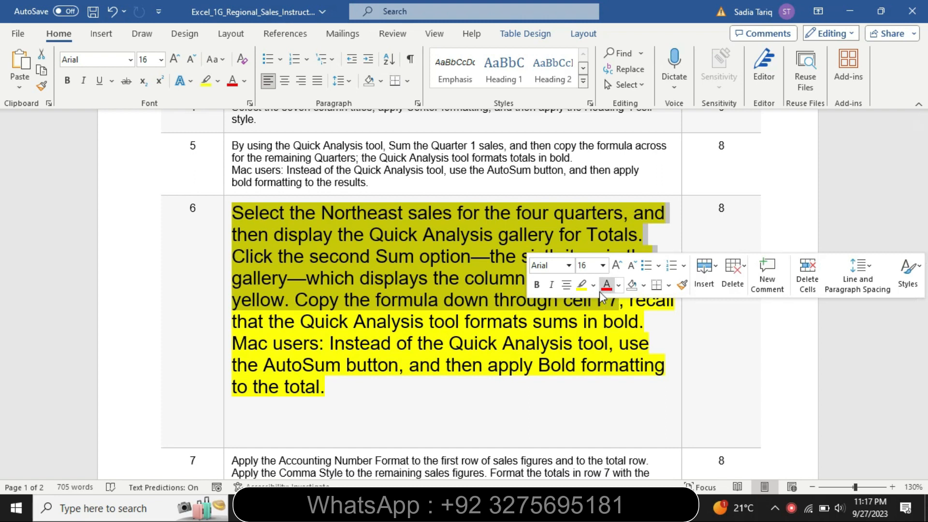
pyautogui.click(594, 285)
pyautogui.click(622, 300)
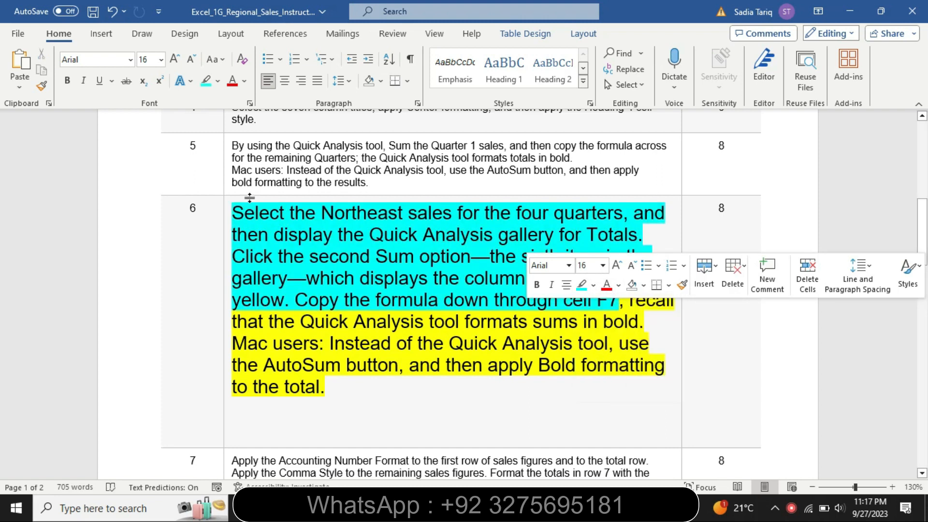
pyautogui.moveTo(234, 213); pyautogui.dragTo(601, 321)
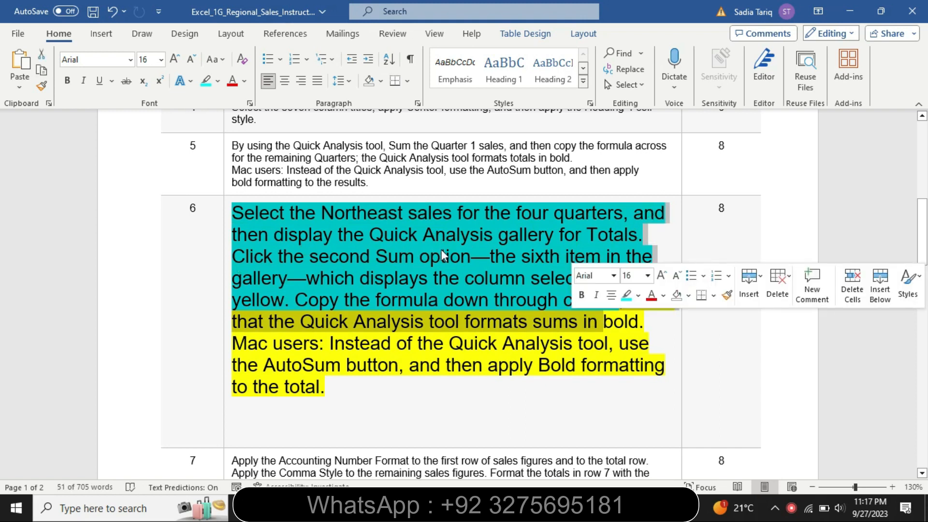
pyautogui.click(564, 240)
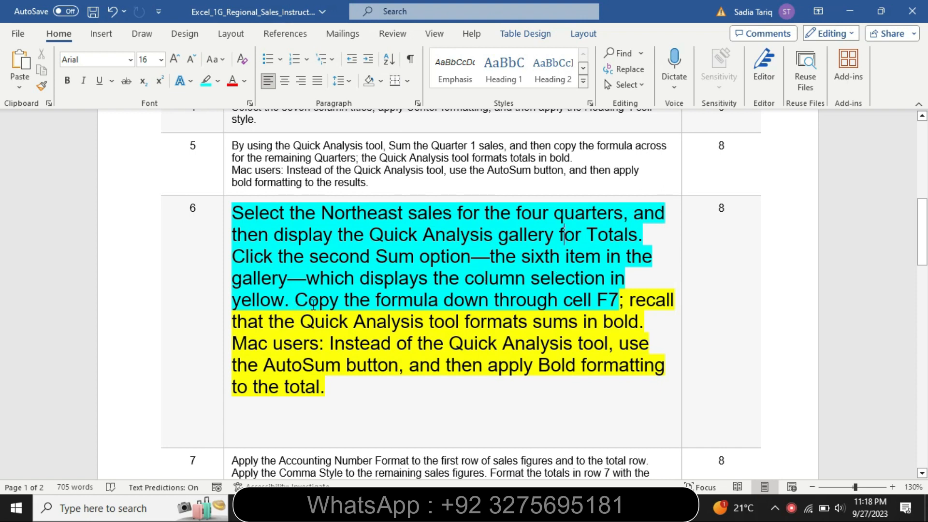
pyautogui.moveTo(296, 301); pyautogui.dragTo(637, 389)
pyautogui.click(619, 362)
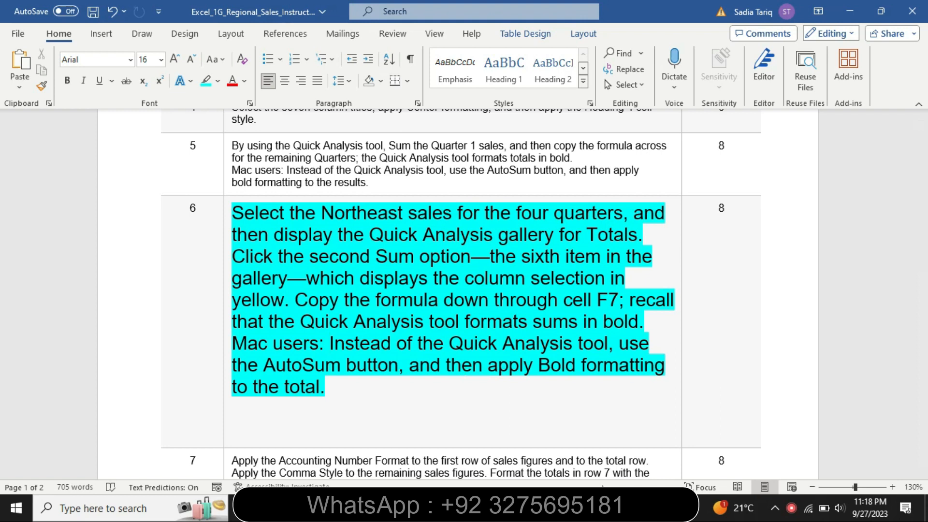
# Step: Switch to Excel and total the Quarter 1 sales in B7 with =SUM(B4:B6)
pyautogui.hotkey('alt', 'Tab')
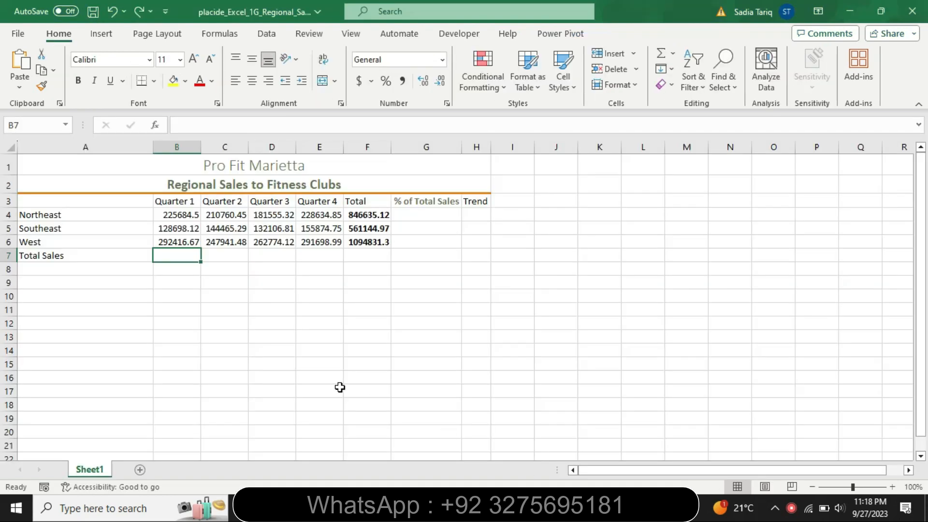
pyautogui.write('=sum')
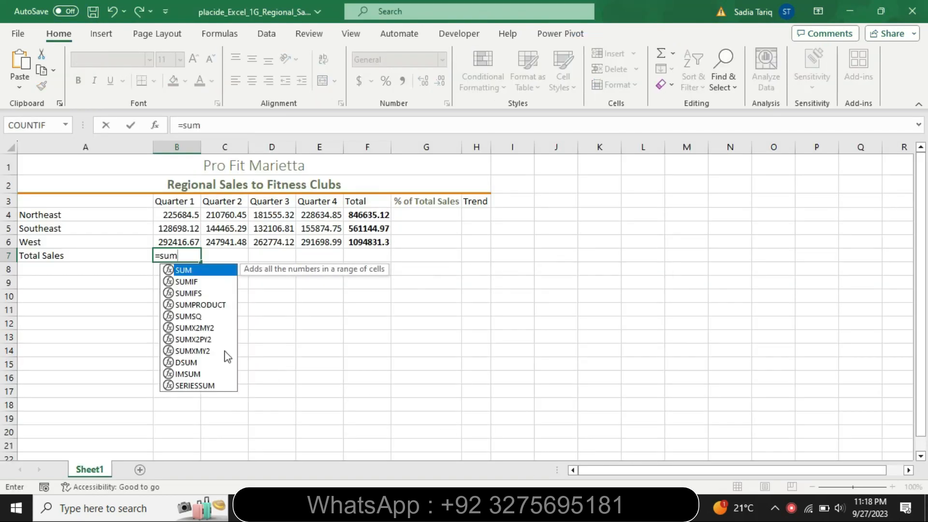
pyautogui.doubleClick(192, 270)
pyautogui.moveTo(182, 213); pyautogui.dragTo(182, 238)
pyautogui.press('Return')
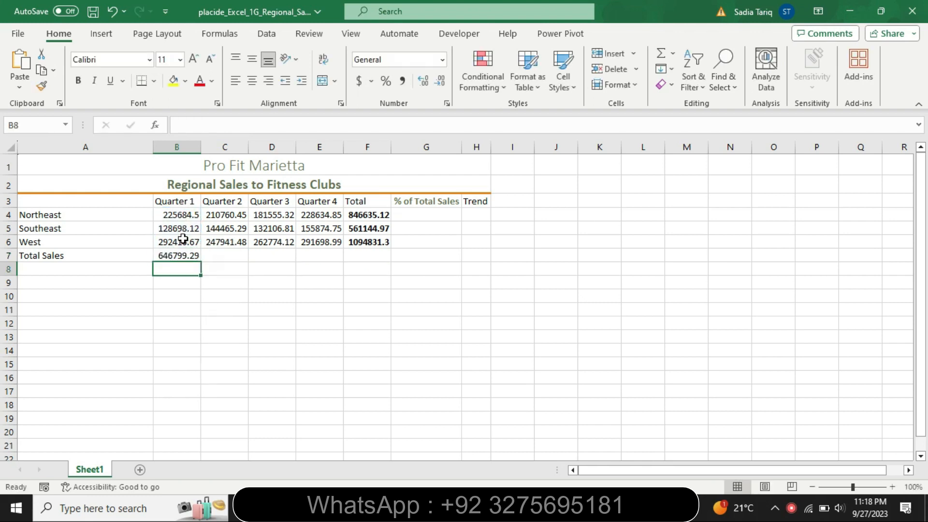
# Step: Copy the B7 total across through F7 and bold the totals in B7:F7
pyautogui.click(183, 254)
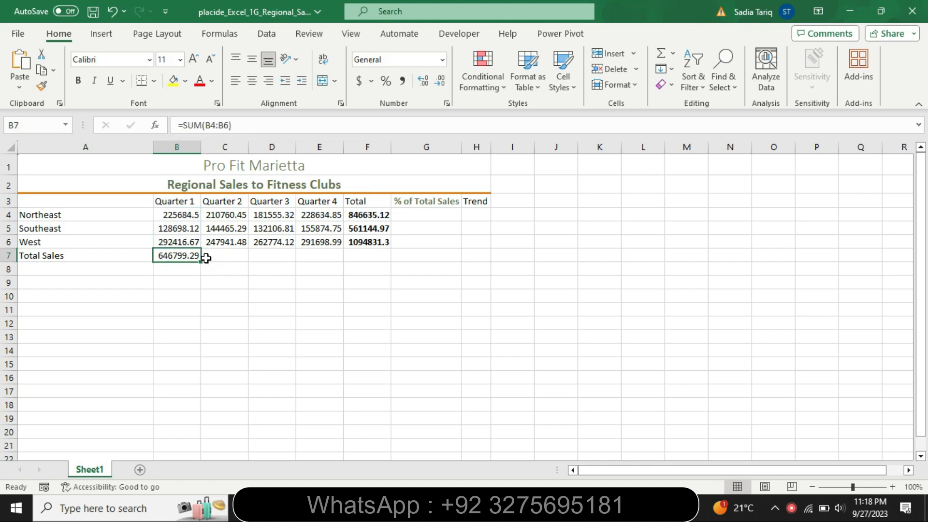
pyautogui.moveTo(202, 262); pyautogui.dragTo(389, 256)
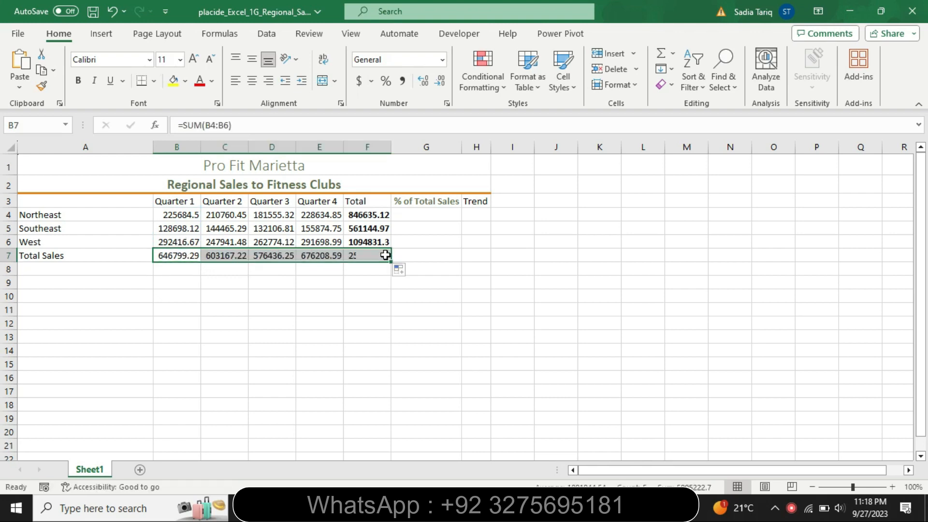
pyautogui.click(78, 81)
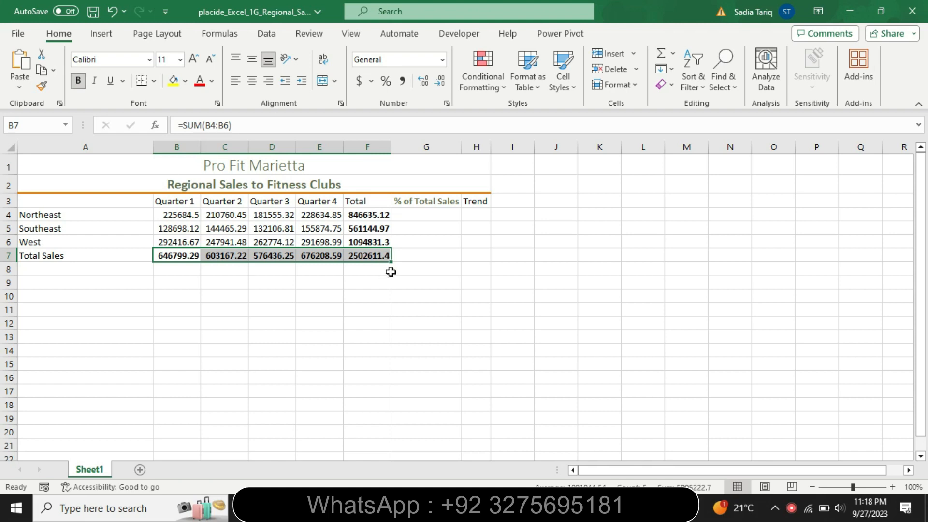
# Step: Switch to the Word instructions, set the step 6 text back to 9 pt and remove its highlight
pyautogui.click(511, 508)
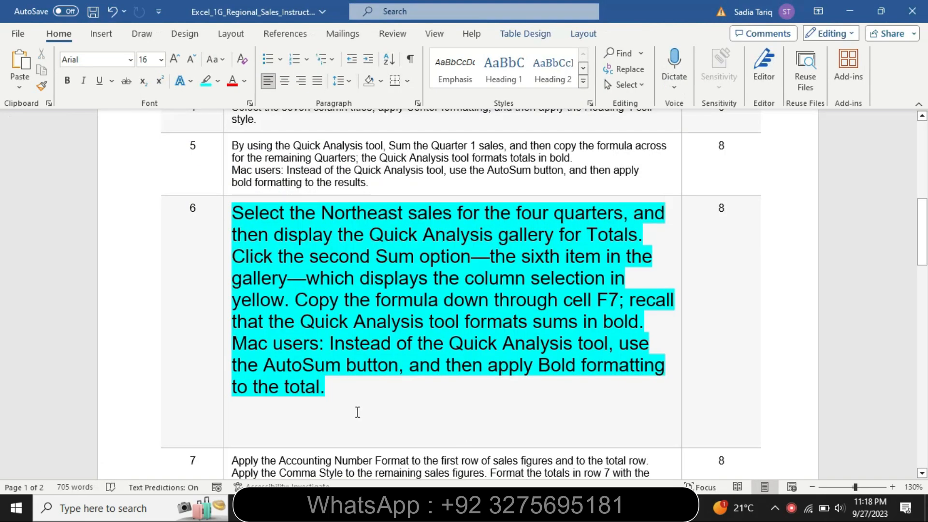
pyautogui.click(226, 407)
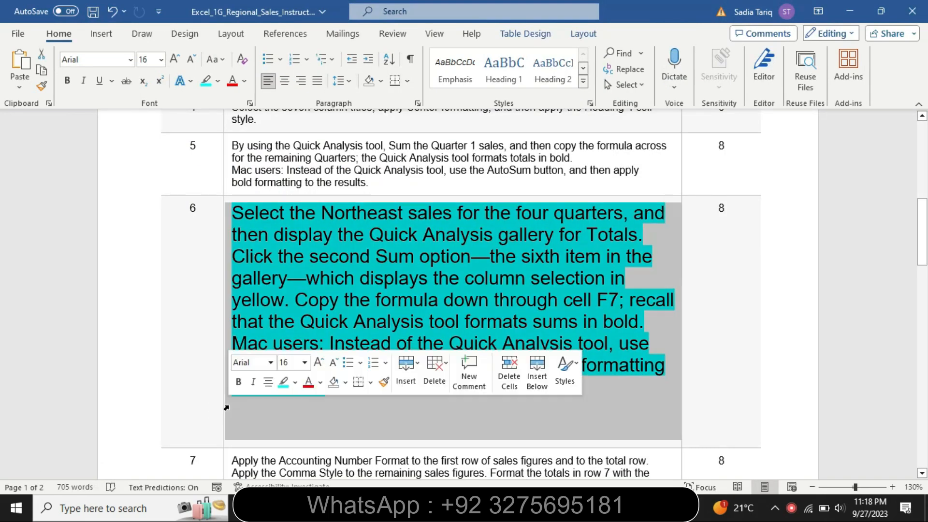
pyautogui.click(304, 363)
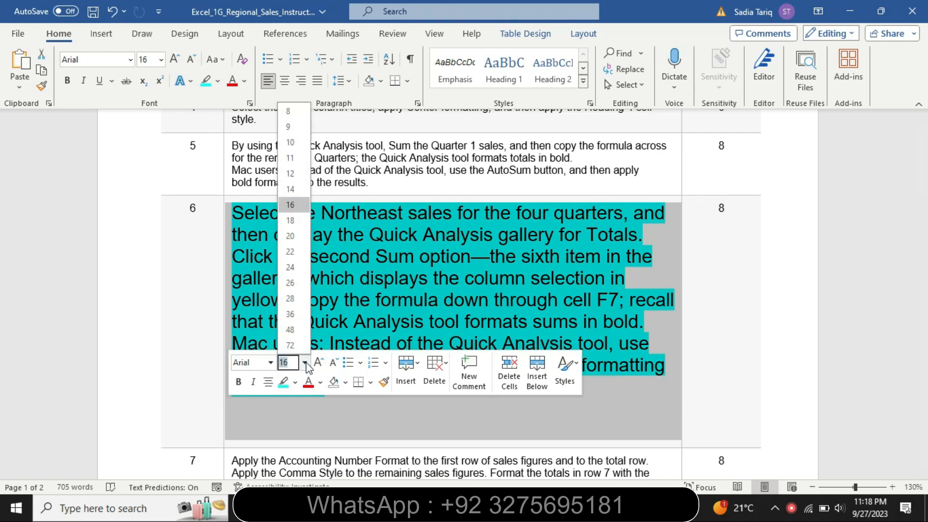
pyautogui.click(288, 126)
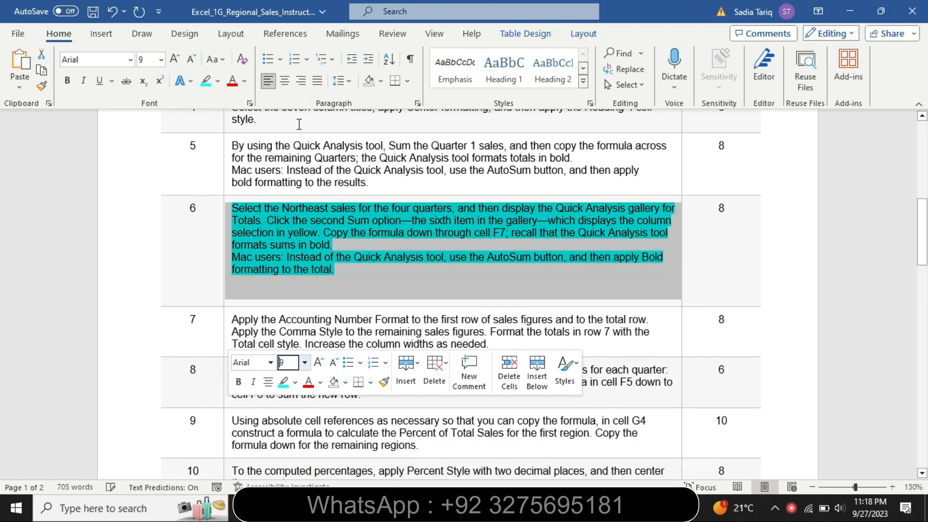
pyautogui.click(218, 81)
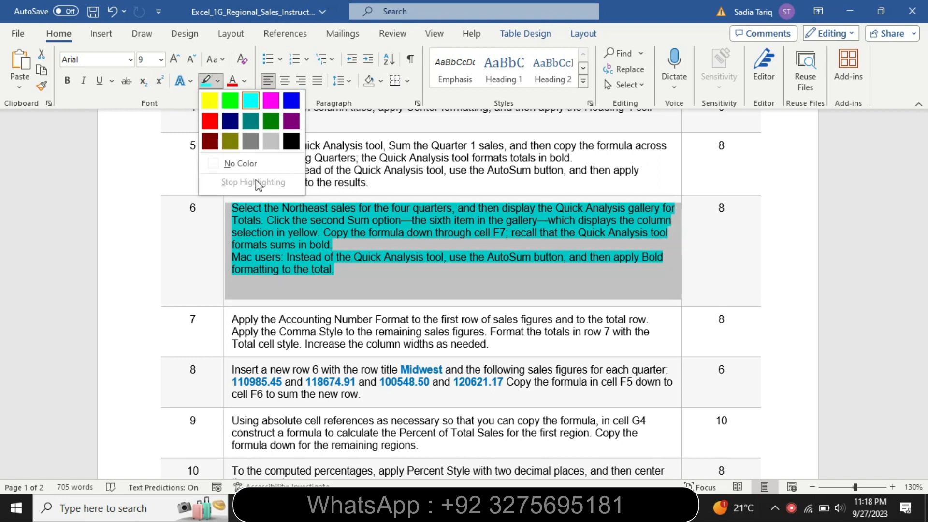
pyautogui.click(256, 167)
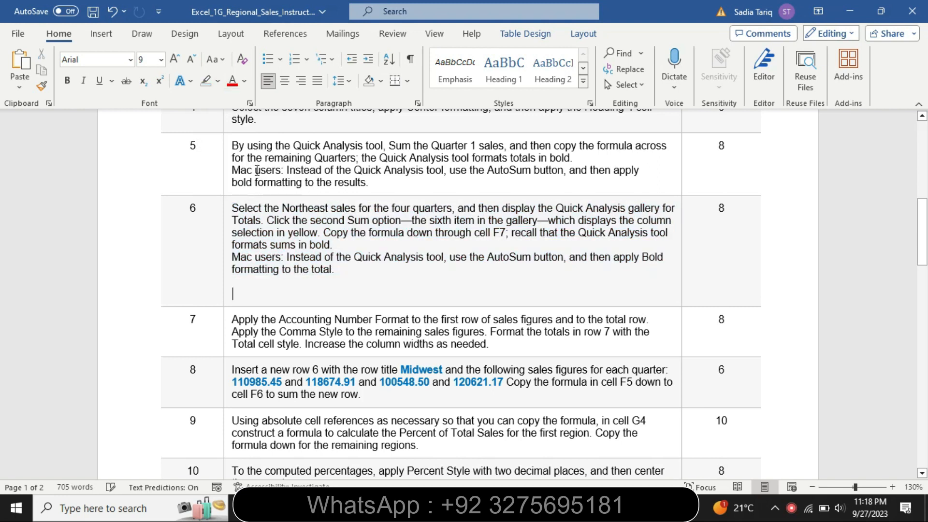
# Step: Set the step 7 instruction text to 14 pt and highlight all of it in yellow
pyautogui.click(227, 338)
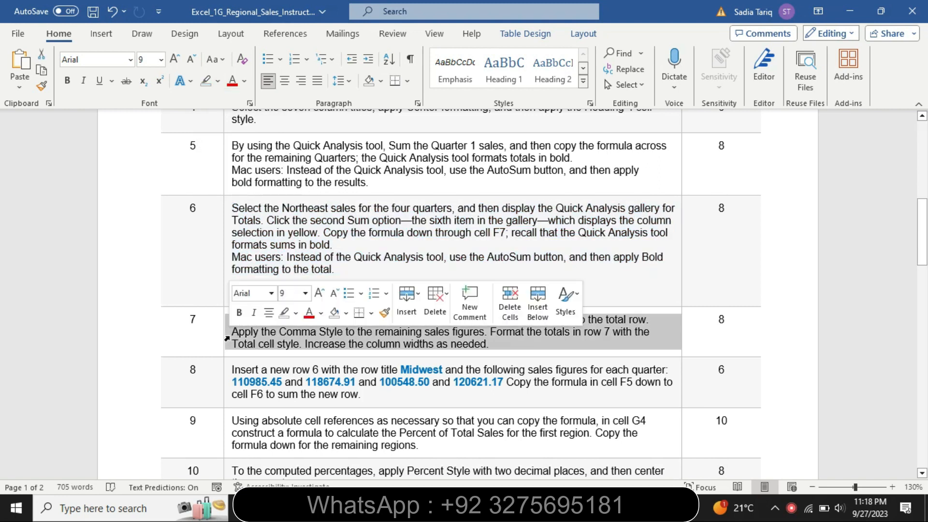
pyautogui.click(305, 293)
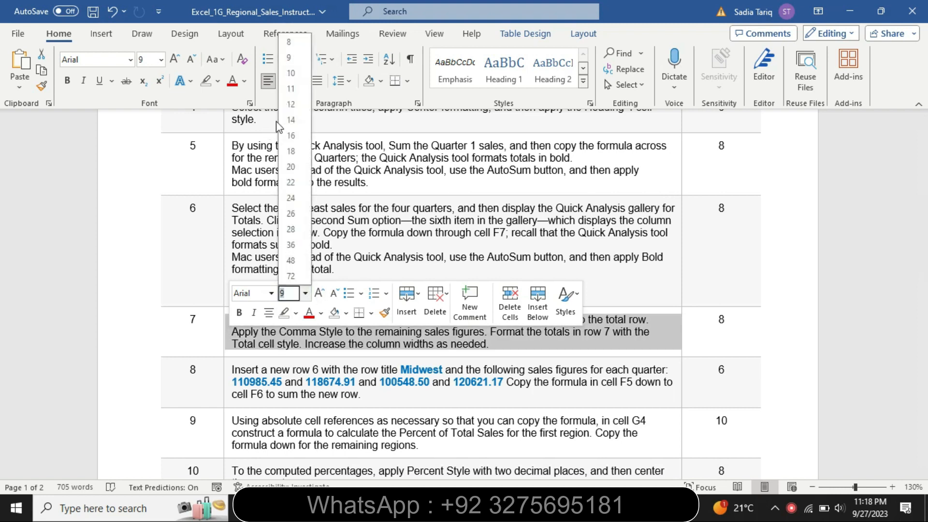
pyautogui.click(293, 120)
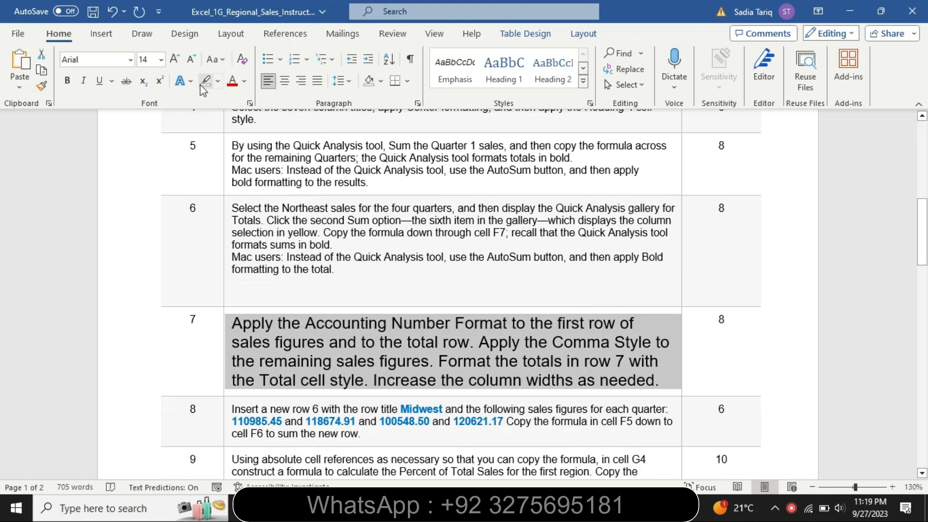
pyautogui.click(217, 81)
pyautogui.click(217, 95)
# Step: Highlight the step 7 sentences on the Accounting Number Format and Comma Style in turquoise
pyautogui.click(234, 321)
pyautogui.moveTo(257, 318); pyautogui.dragTo(426, 358)
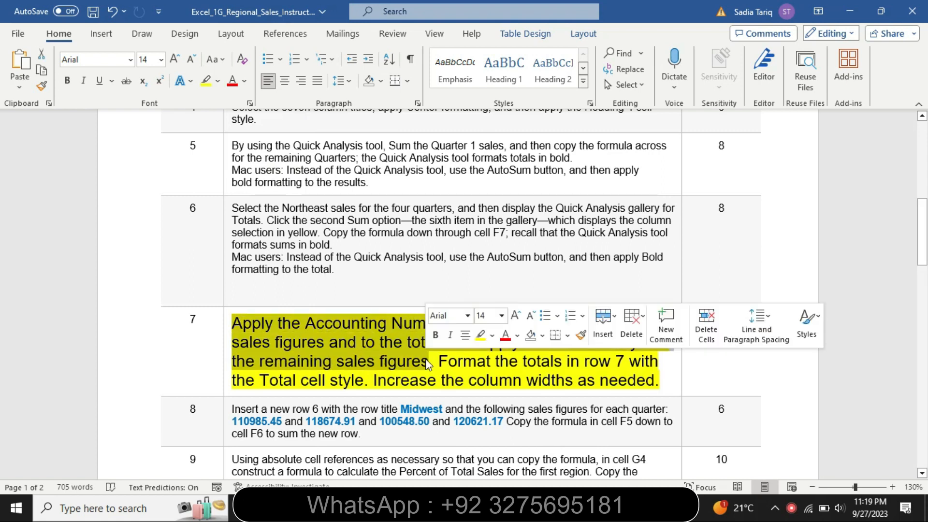
pyautogui.click(492, 336)
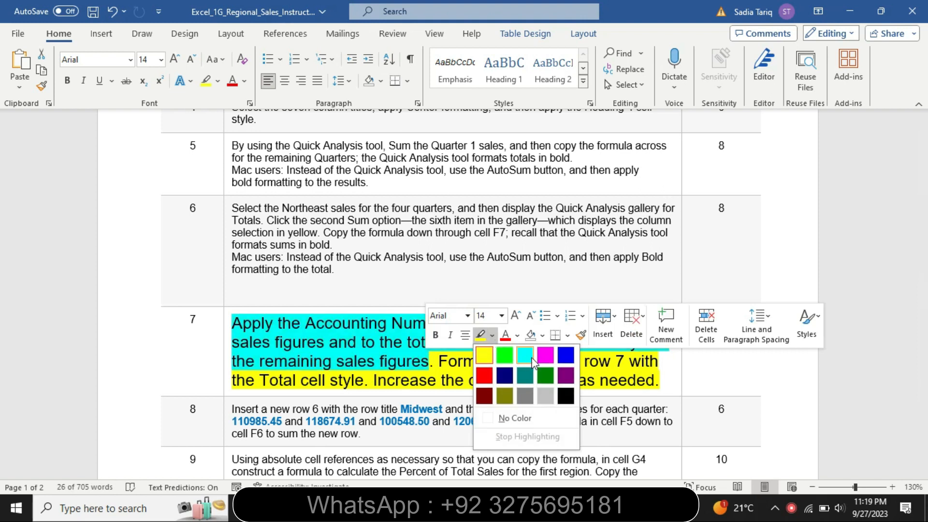
pyautogui.click(525, 357)
pyautogui.click(347, 359)
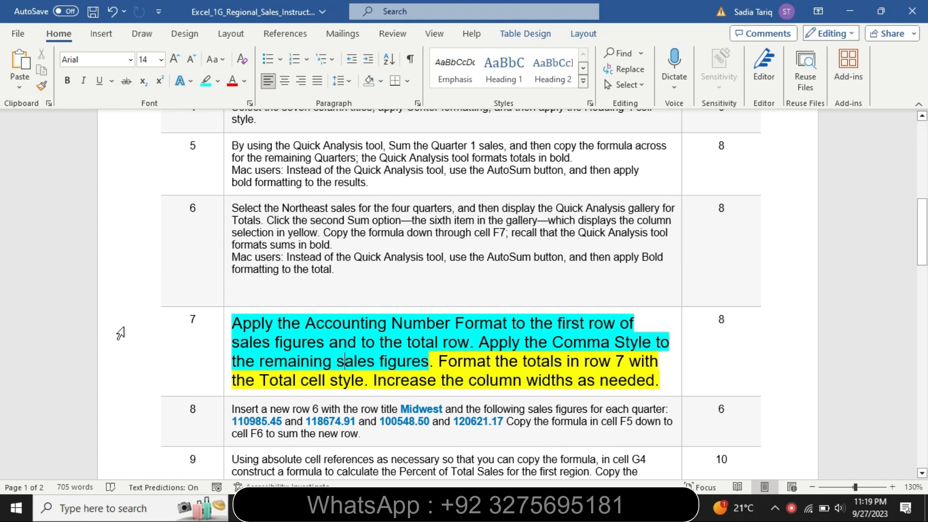
# Step: Switch to Excel and apply the Accounting Number Format to the Northeast sales figures in B4:F4
pyautogui.moveTo(236, 323); pyautogui.dragTo(609, 317)
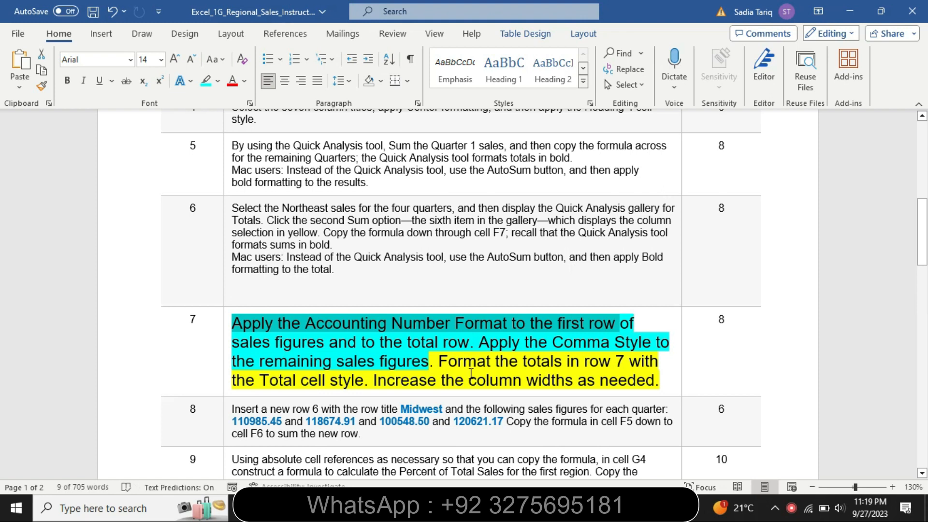
pyautogui.hotkey('alt', 'Tab')
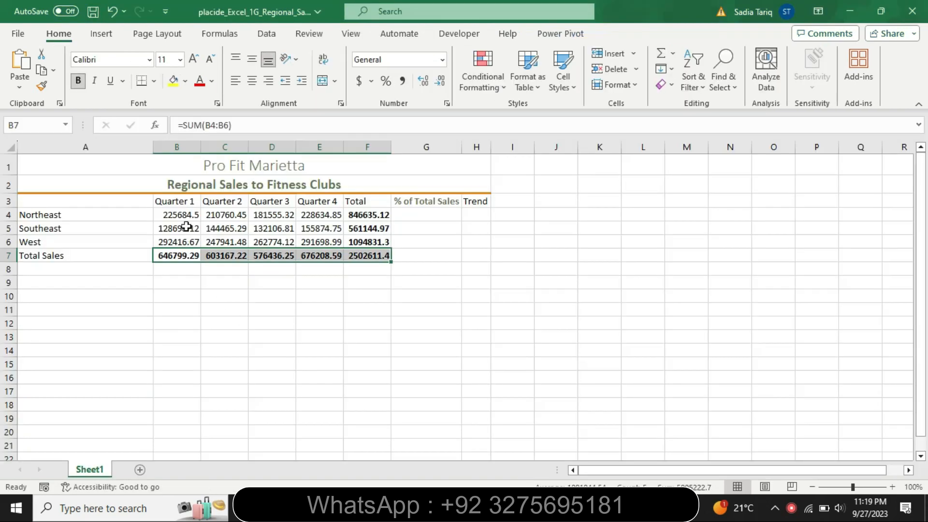
pyautogui.click(184, 214)
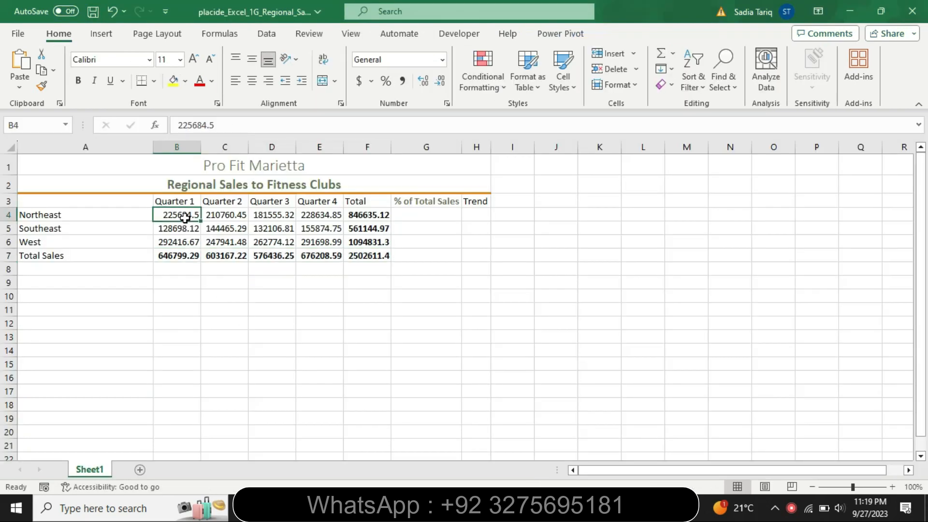
pyautogui.keyDown('shift'); pyautogui.click(362, 215); pyautogui.keyUp('shift')
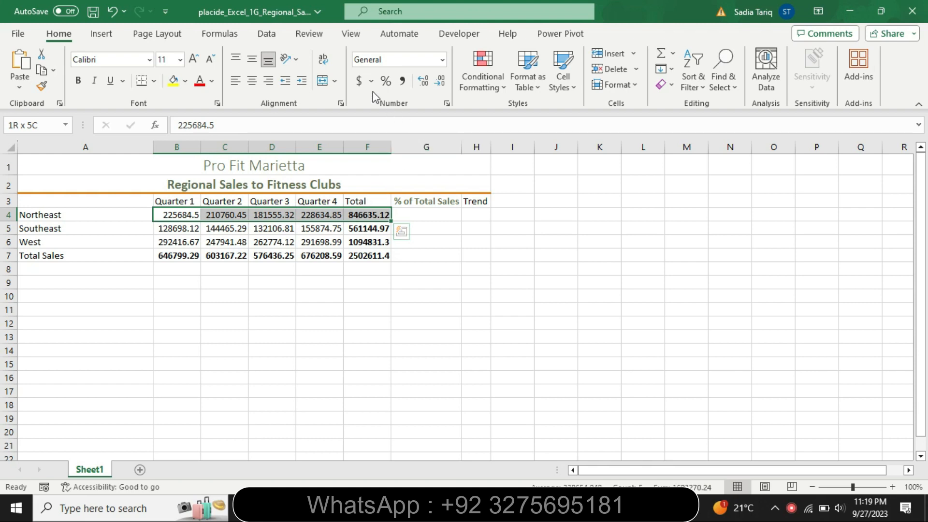
pyautogui.click(358, 80)
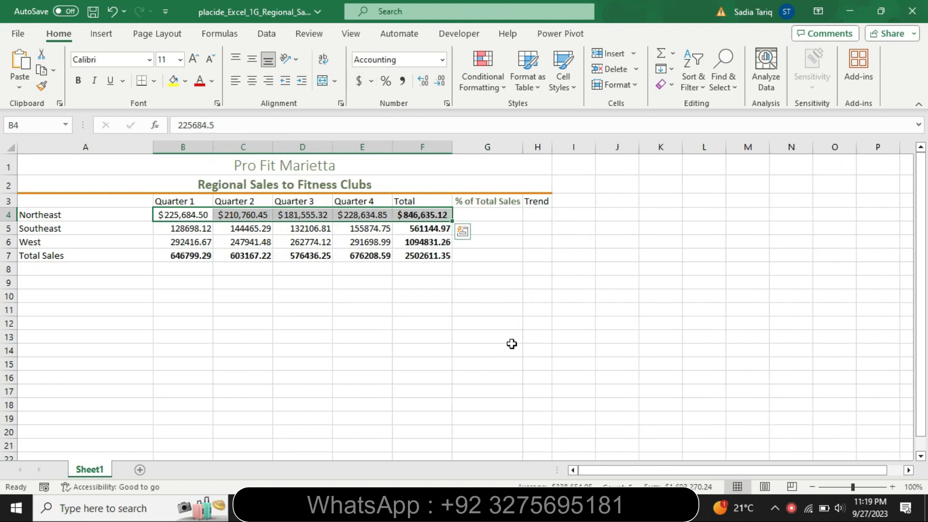
# Step: Recheck the step 7 instructions in Word, return to Excel and apply the Accounting Number Format to the totals in B7:F7
pyautogui.click(541, 507)
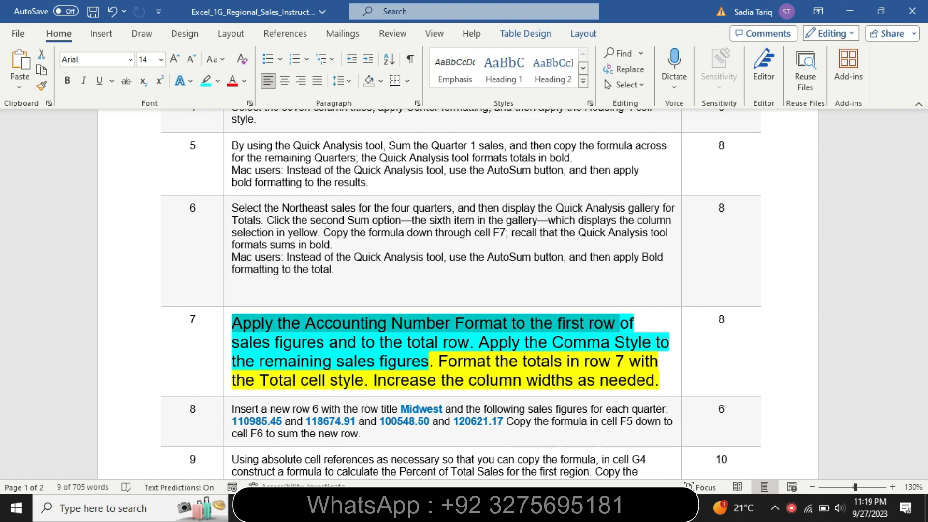
pyautogui.hotkey('alt', 'Tab')
pyautogui.click(192, 257)
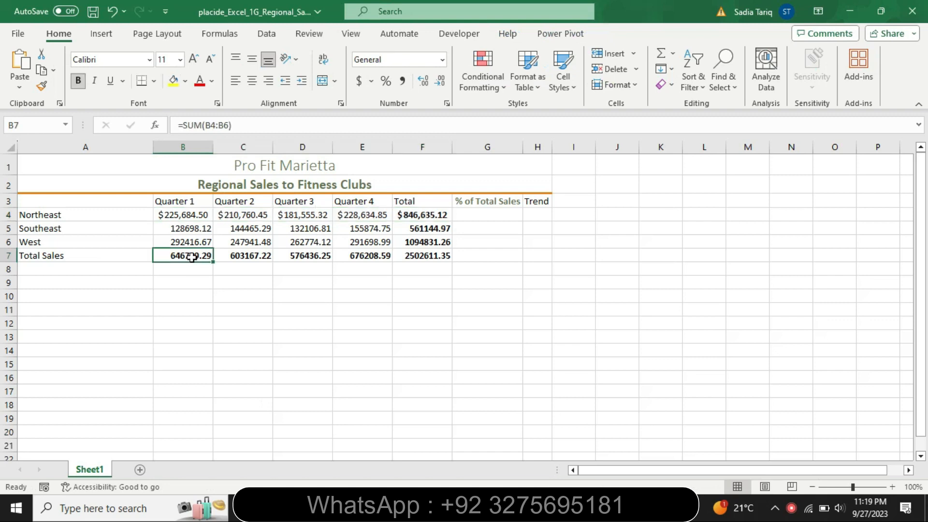
pyautogui.keyDown('ctrl'); pyautogui.click(435, 260); pyautogui.keyUp('ctrl')
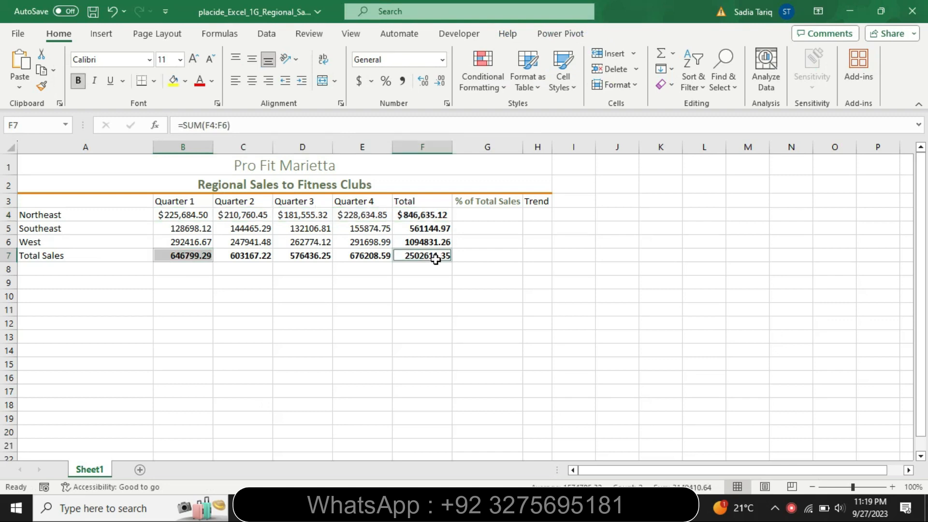
pyautogui.click(202, 257)
pyautogui.keyDown('shift'); pyautogui.click(419, 257); pyautogui.keyUp('shift')
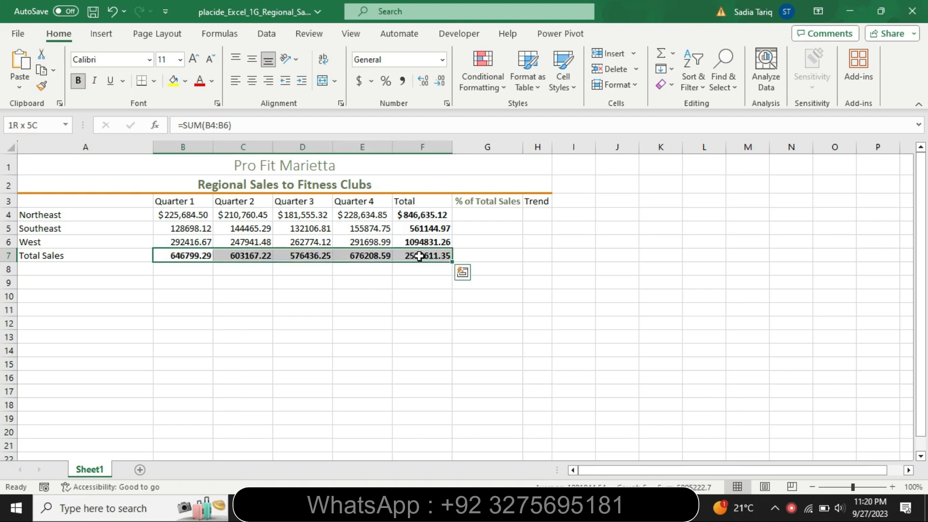
pyautogui.click(358, 81)
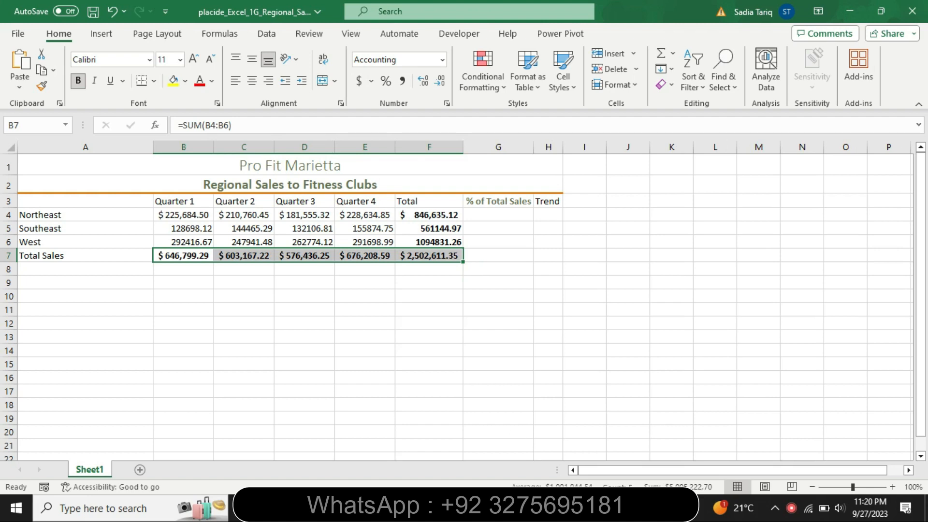
# Step: Switch to Word and highlight the step 7 sentences on the Total cell style and column widths in turquoise
pyautogui.hotkey('alt', 'Tab')
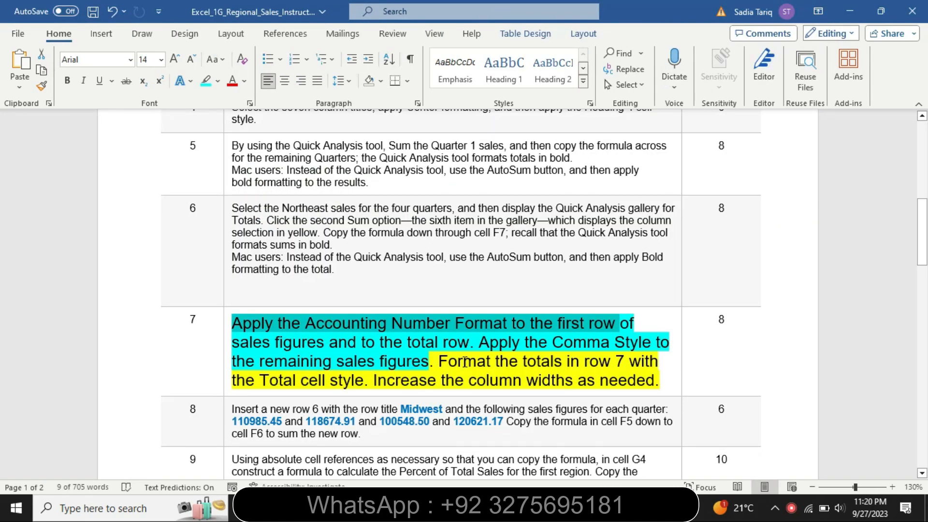
pyautogui.moveTo(464, 362); pyautogui.dragTo(566, 399)
pyautogui.click(501, 372)
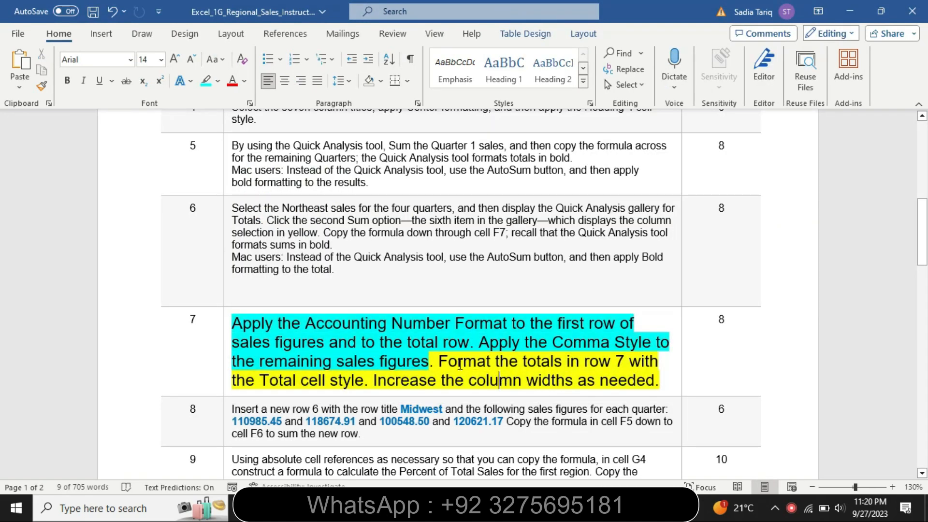
pyautogui.moveTo(437, 359); pyautogui.dragTo(647, 381)
pyautogui.click(626, 351)
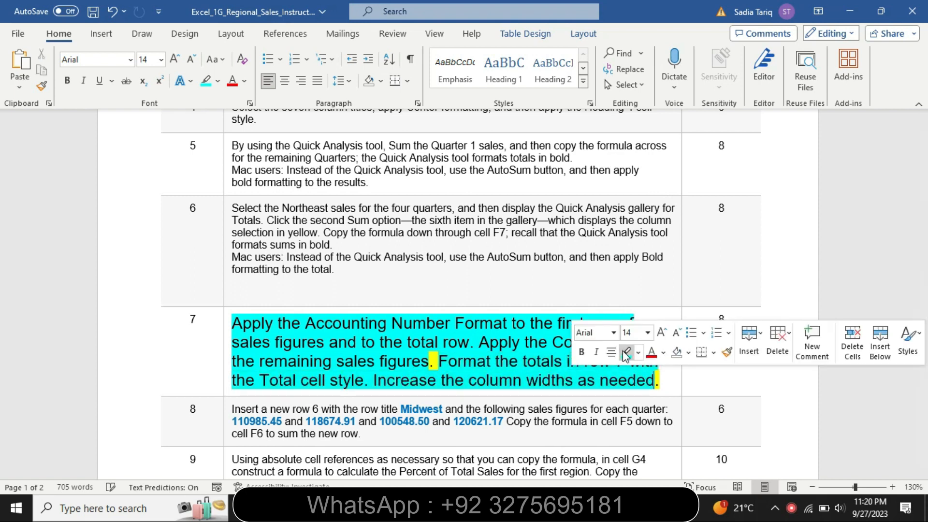
pyautogui.click(457, 360)
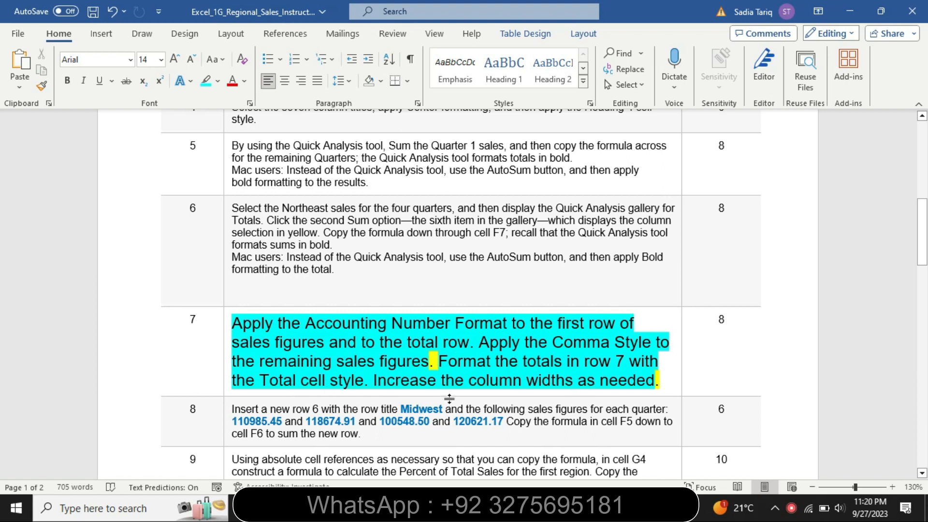
# Step: Switch to Excel and apply the Total cell style to the totals in B7:F7
pyautogui.hotkey('alt', 'Tab')
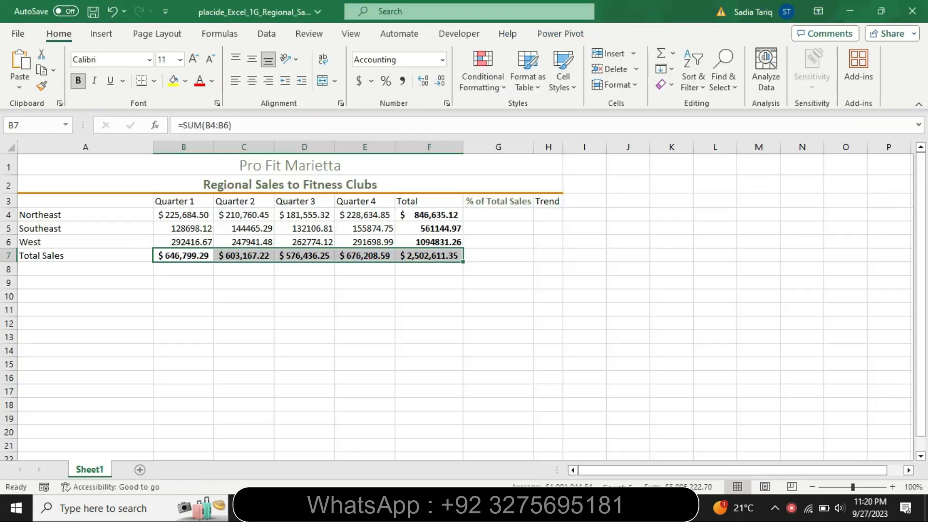
pyautogui.click(569, 86)
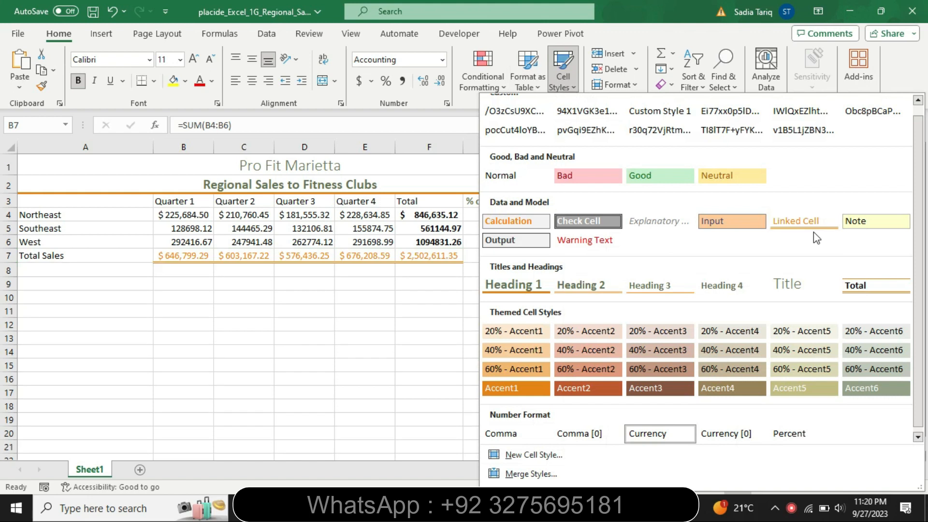
pyautogui.click(862, 284)
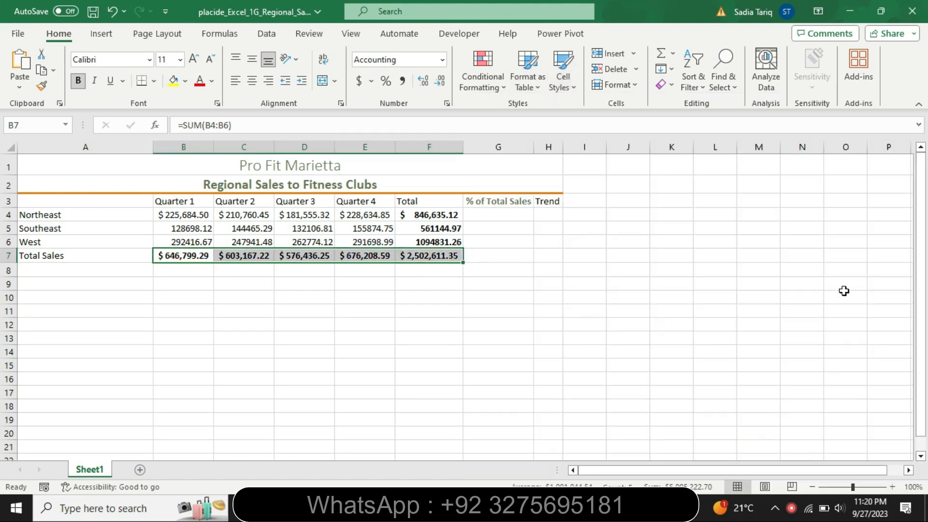
# Step: Switch to Word, set the step 7 text back to 9 pt and remove all of its highlighting
pyautogui.hotkey('alt', 'Tab')
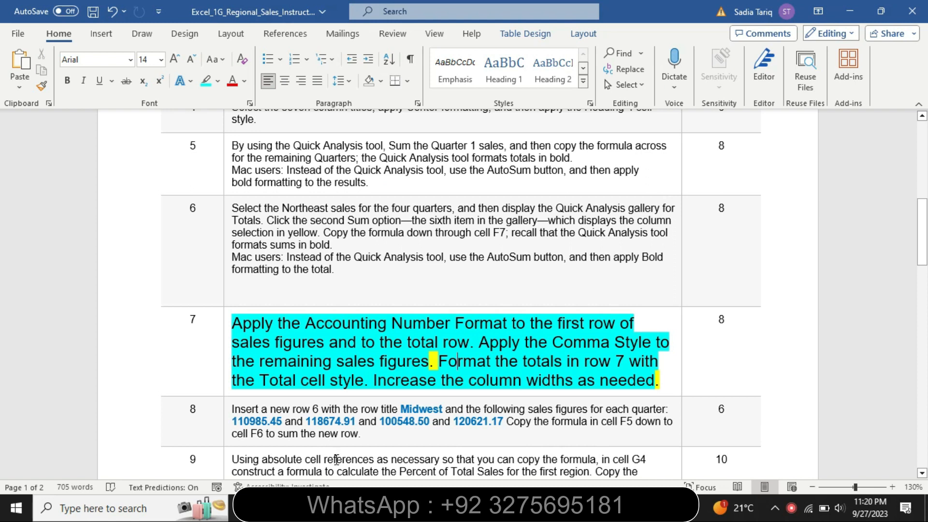
pyautogui.click(224, 381)
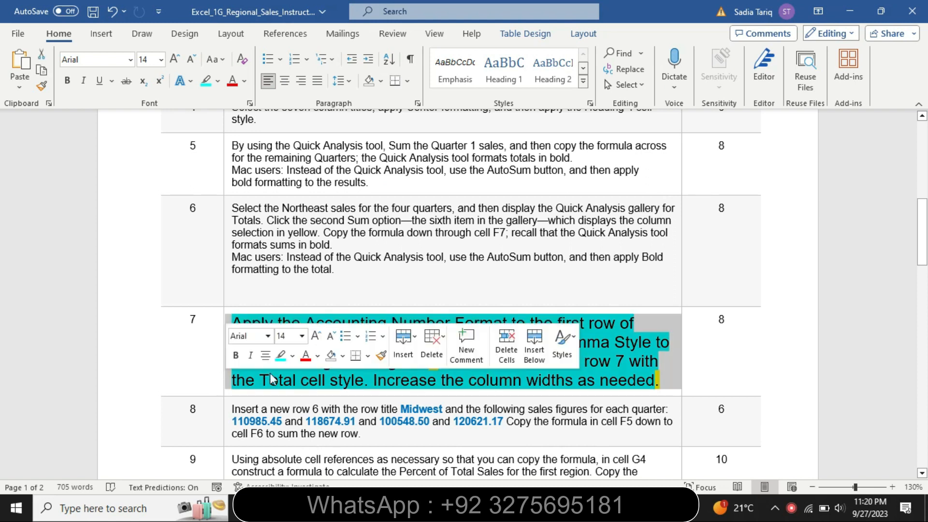
pyautogui.click(302, 337)
pyautogui.click(285, 98)
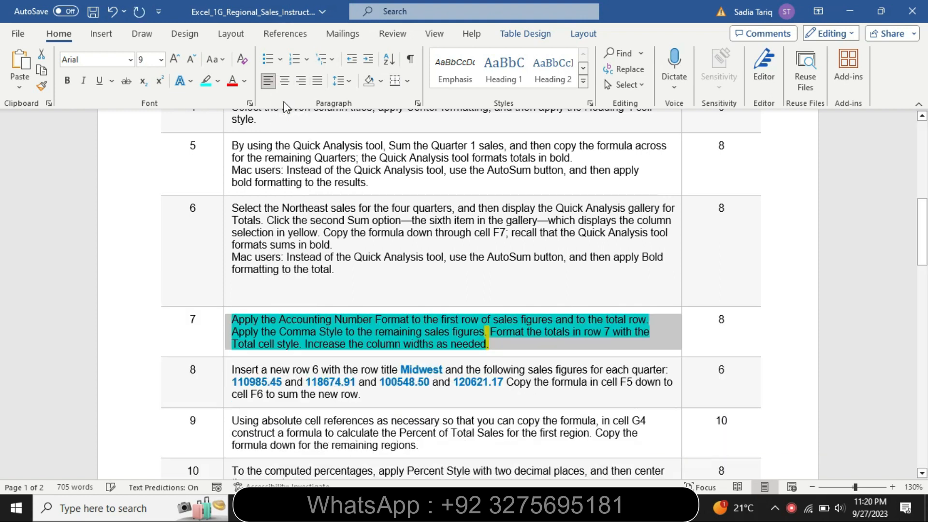
pyautogui.click(218, 81)
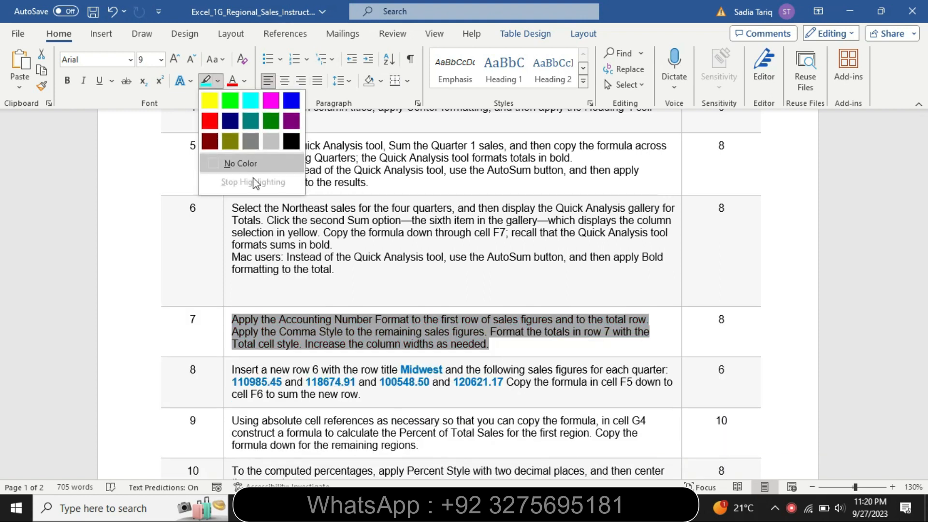
pyautogui.click(260, 165)
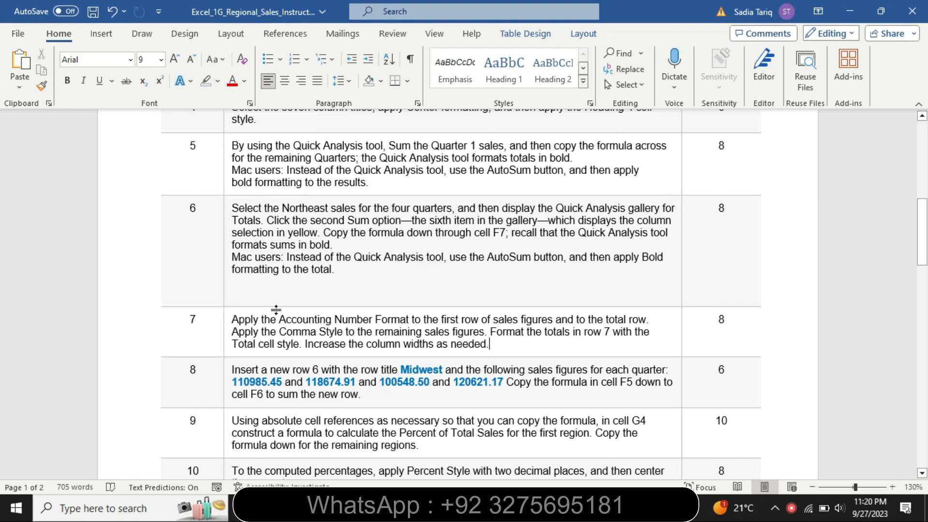
# Step: Enlarge the step 8 instruction text to 14 pt and highlight it in yellow
pyautogui.click(223, 382)
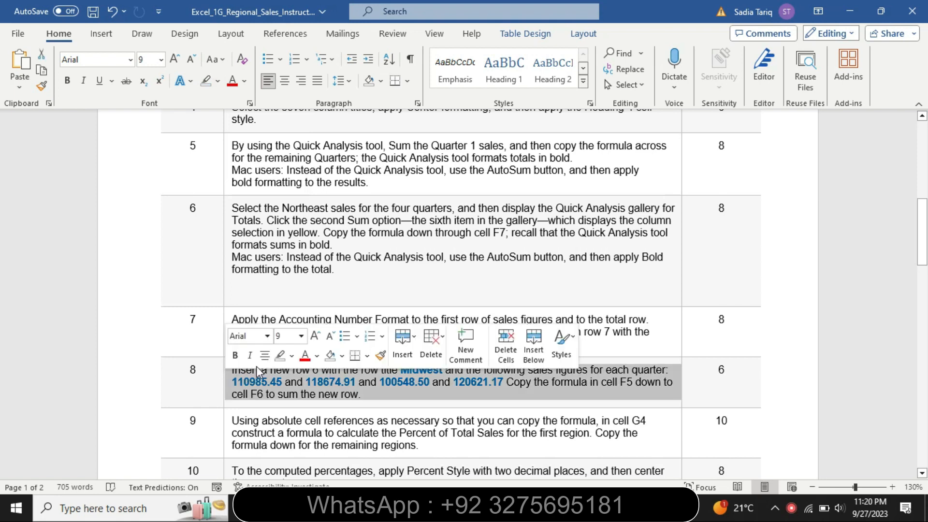
pyautogui.click(301, 336)
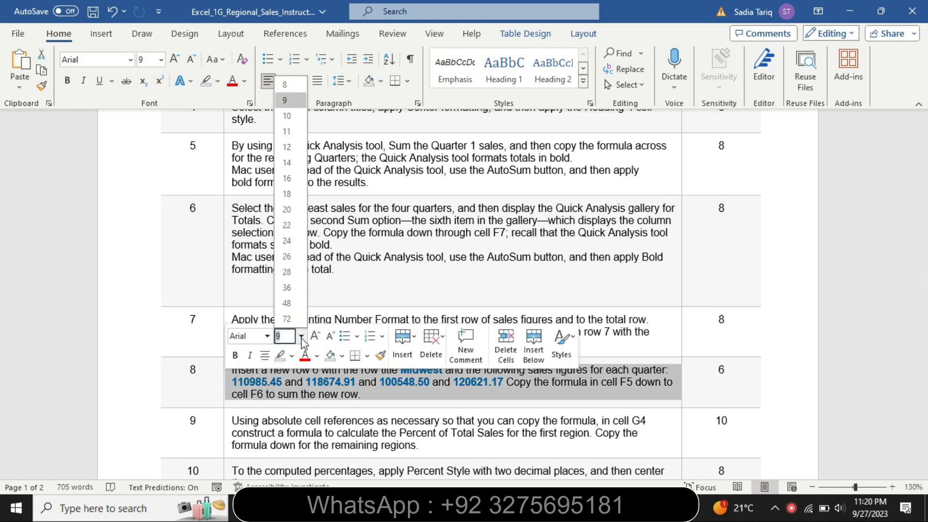
pyautogui.click(286, 163)
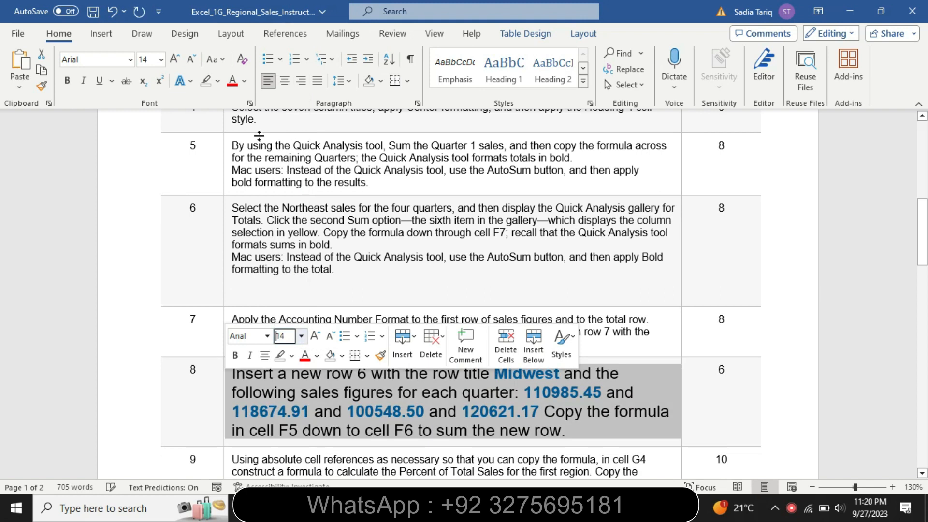
pyautogui.click(217, 81)
pyautogui.click(209, 97)
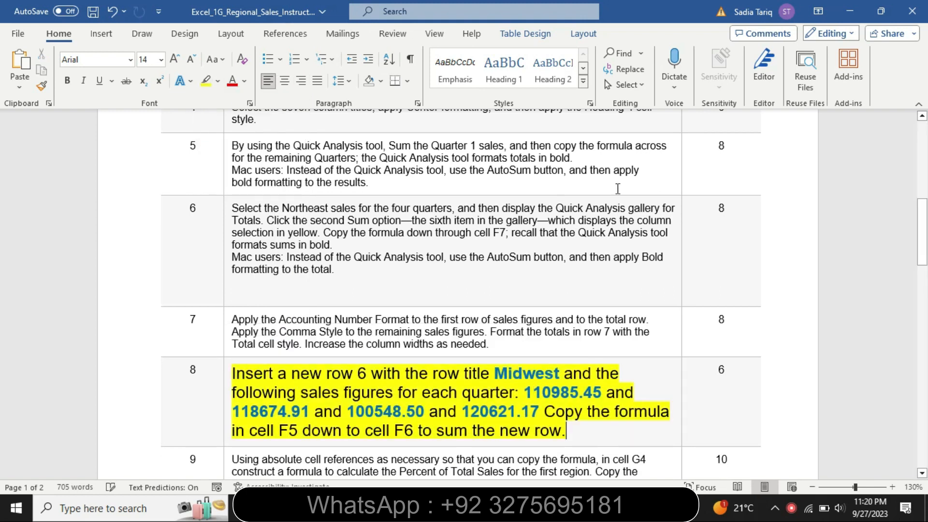
# Step: Highlight the step 8 wording from "Insert a new row 6" through "for each quarter" in turquoise
pyautogui.moveTo(921, 232); pyautogui.dragTo(921, 247)
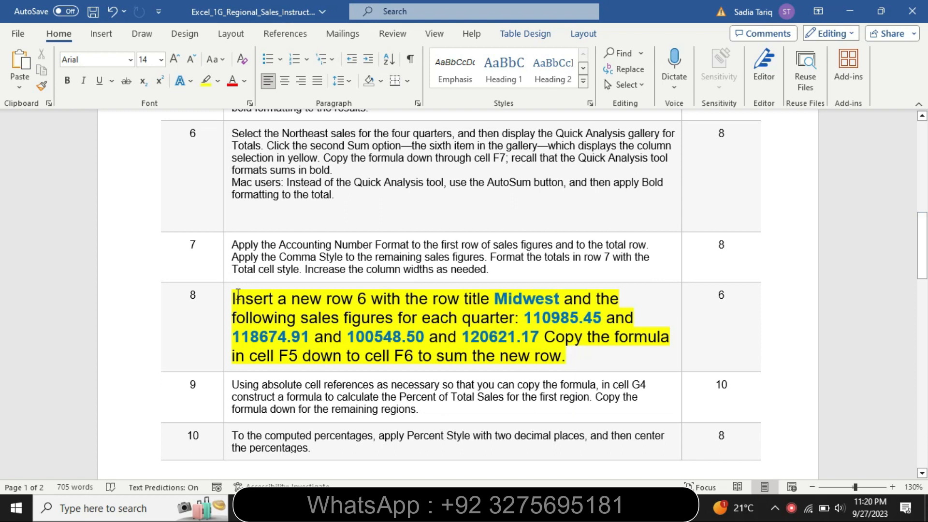
pyautogui.moveTo(236, 296); pyautogui.dragTo(494, 316)
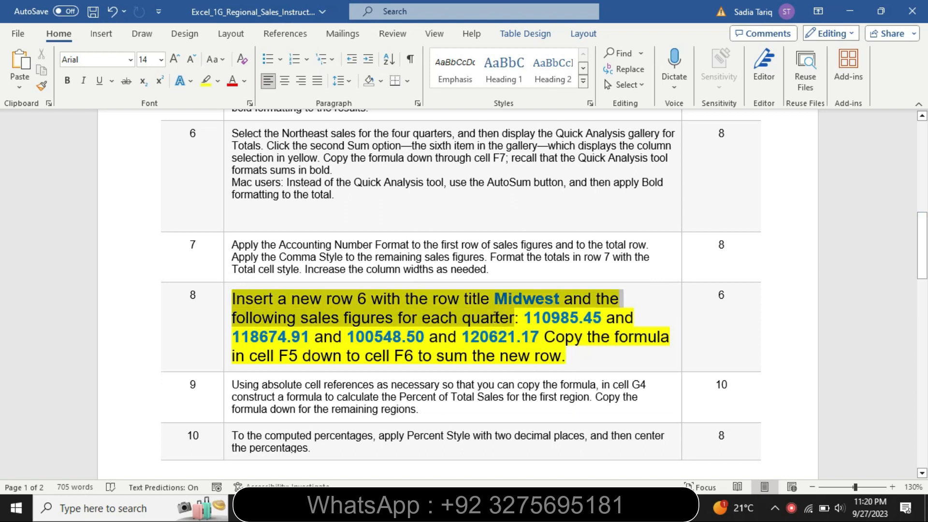
pyautogui.click(565, 293)
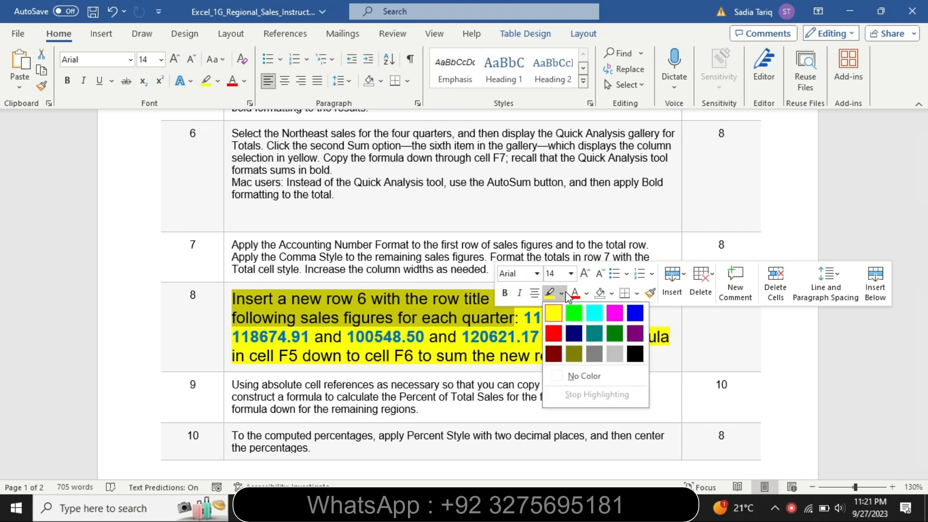
pyautogui.click(593, 313)
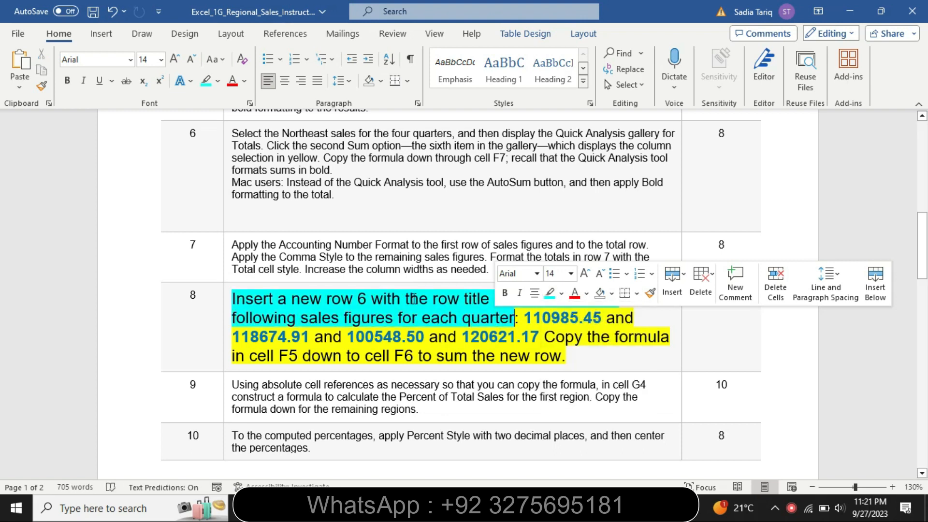
pyautogui.click(317, 314)
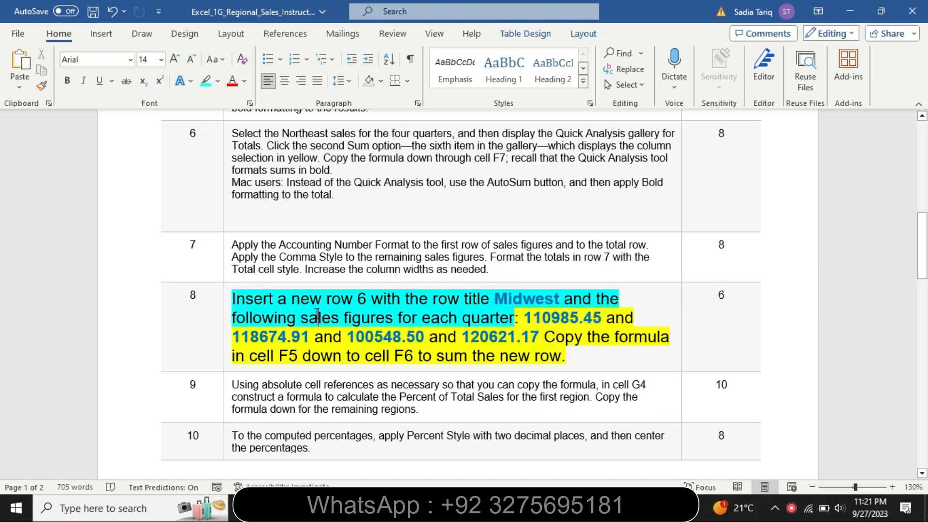
pyautogui.moveTo(287, 304); pyautogui.dragTo(502, 313)
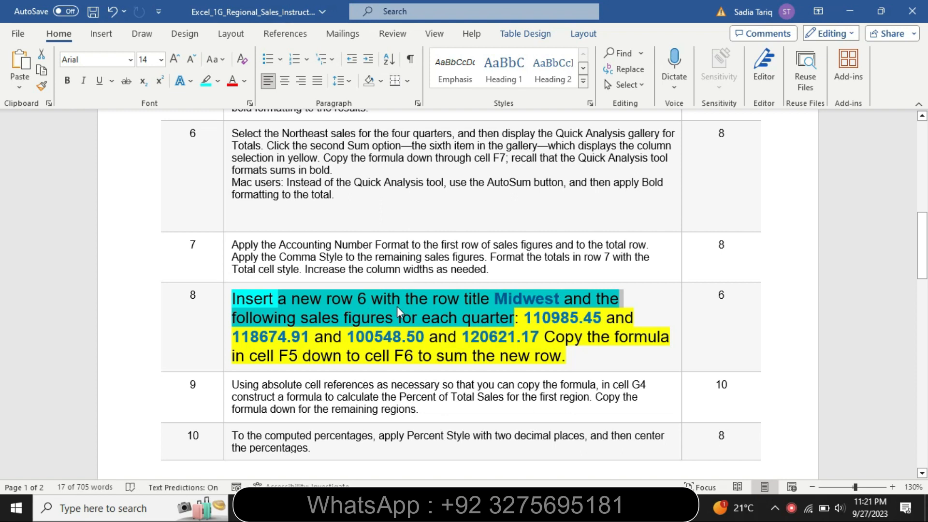
# Step: Switch to Excel and insert a blank row 6 above the West row
pyautogui.hotkey('alt', 'Tab')
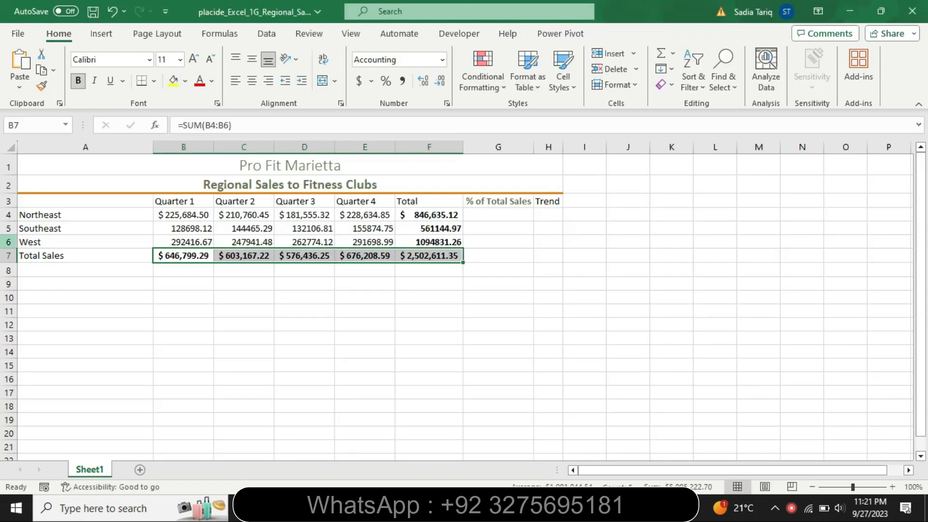
pyautogui.click(8, 241)
pyautogui.rightClick(9, 242)
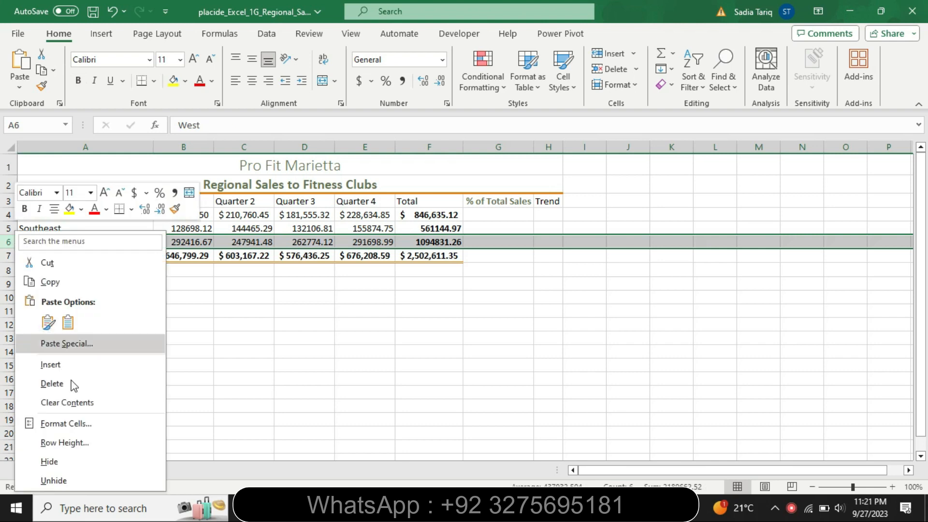
pyautogui.click(51, 365)
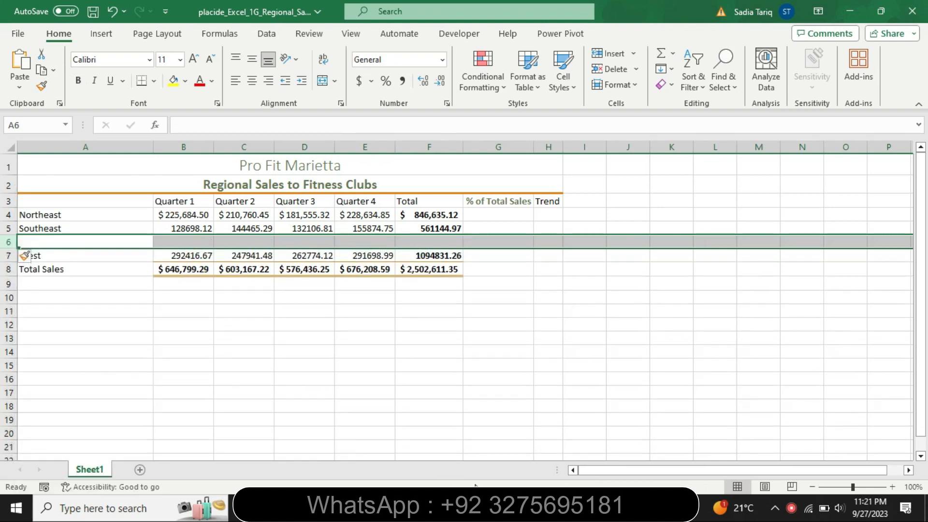
# Step: Copy the row title Midwest from step 8 in Word into cell A6 in Excel, matching the destination formatting
pyautogui.hotkey('alt', 'Tab')
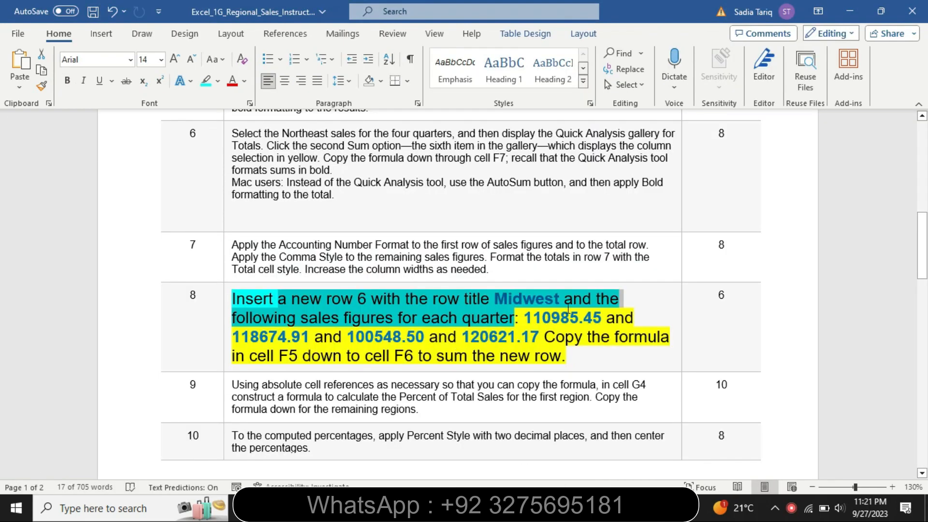
pyautogui.click(529, 305)
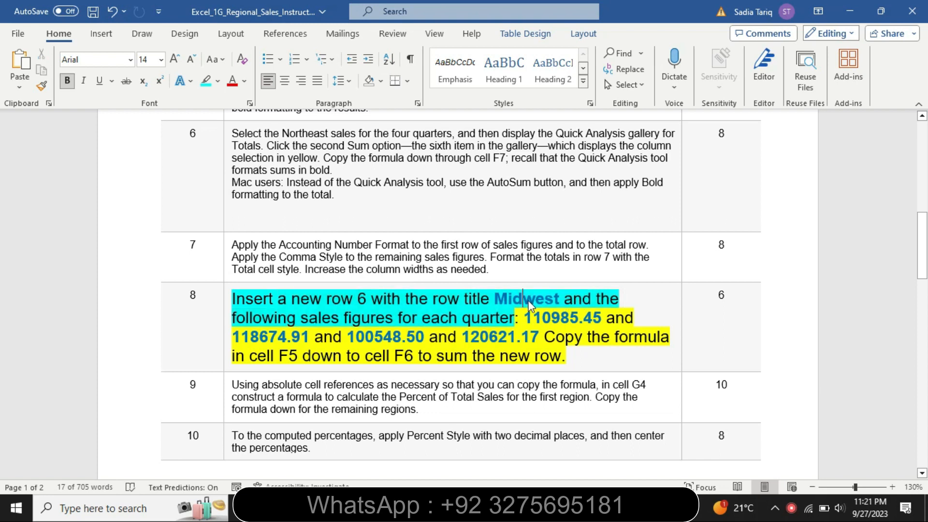
pyautogui.moveTo(494, 300); pyautogui.dragTo(562, 301)
pyautogui.hotkey('ctrl', 'c')
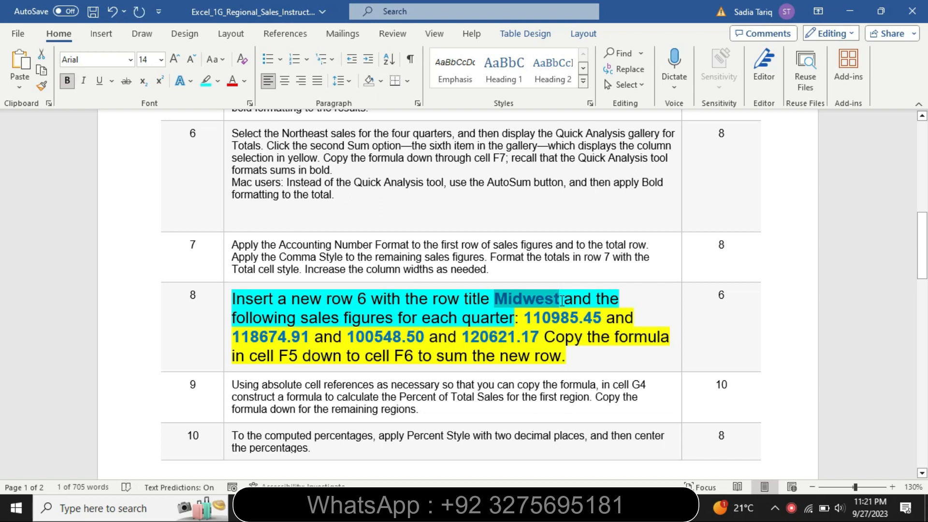
pyautogui.hotkey('alt', 'Tab')
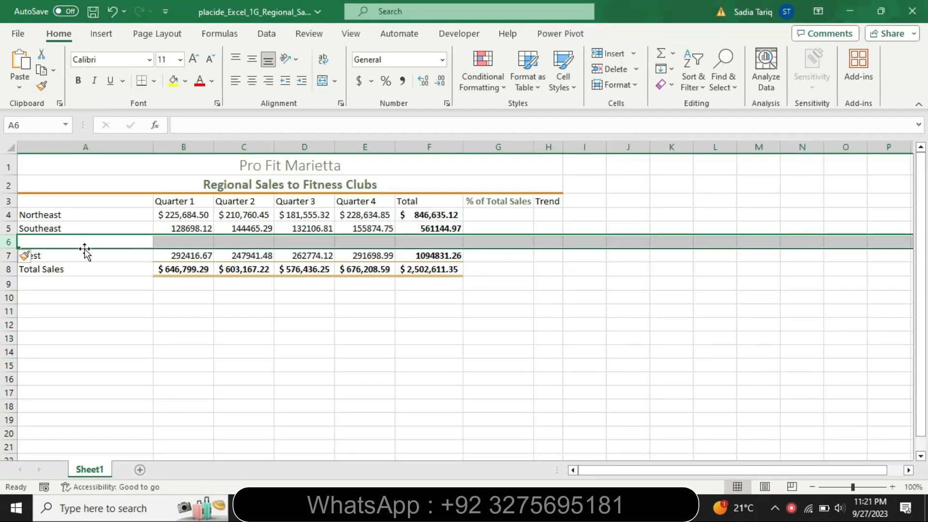
pyautogui.click(83, 245)
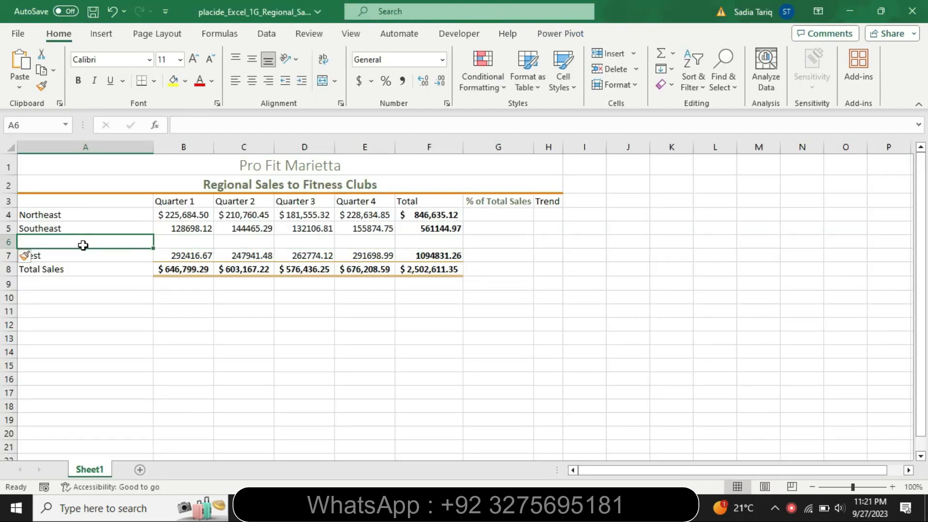
pyautogui.hotkey('ctrl', 'v')
pyautogui.rightClick(84, 245)
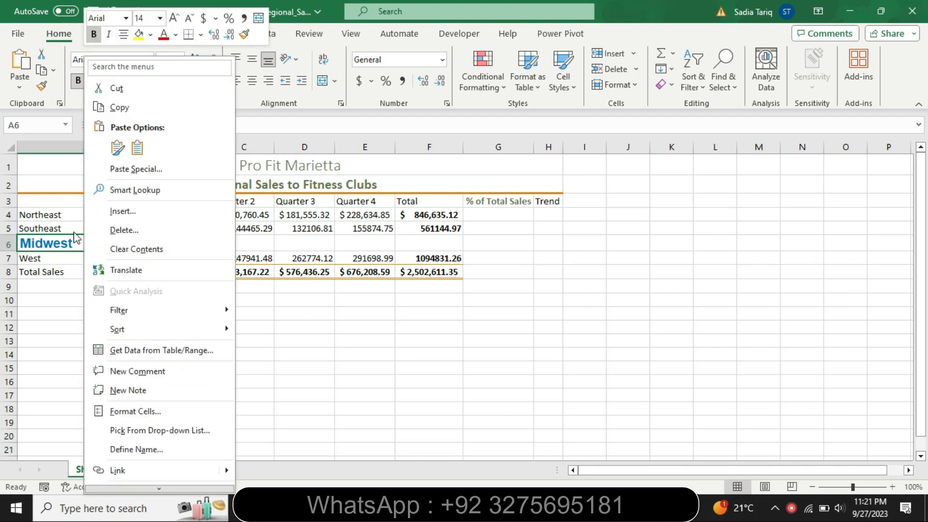
pyautogui.press('Escape')
pyautogui.click(179, 264)
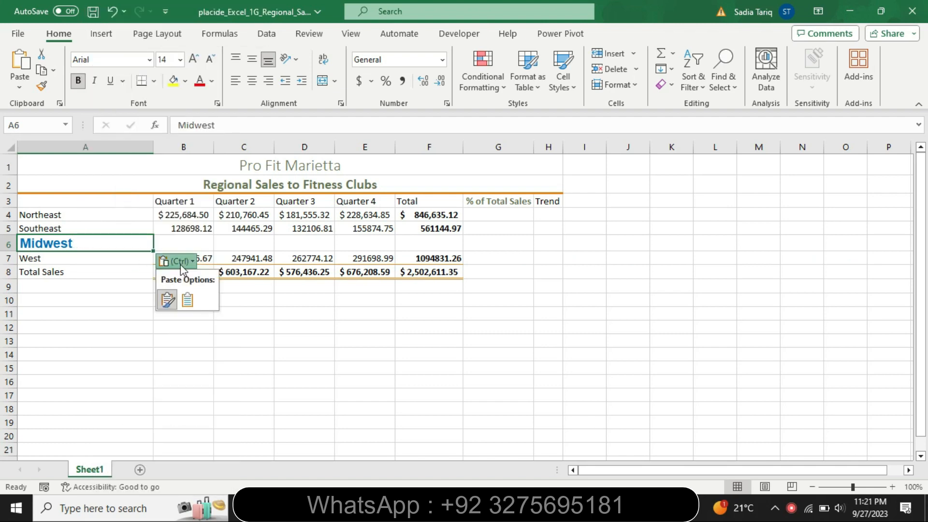
pyautogui.click(189, 300)
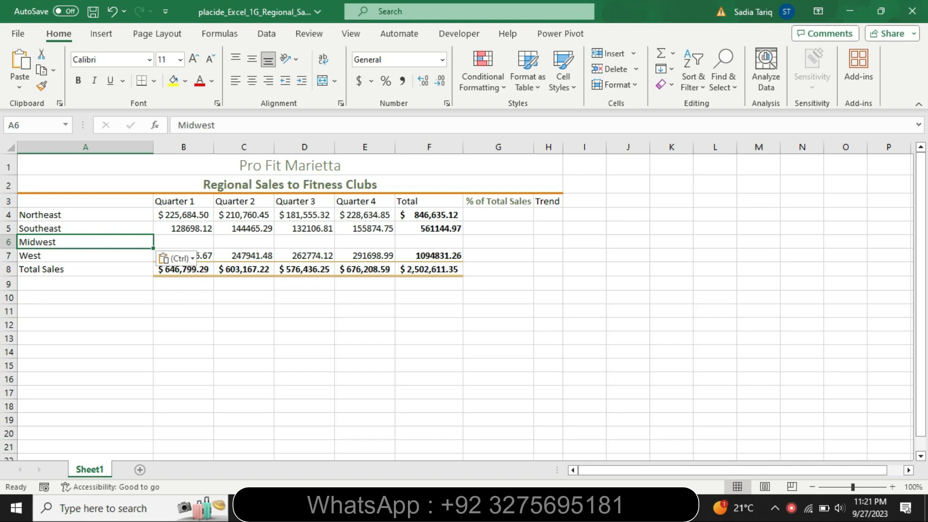
# Step: Copy the Quarter 1 figure 110985.45 from Word into cell B6 in Excel, matching the destination formatting
pyautogui.hotkey('alt', 'Tab')
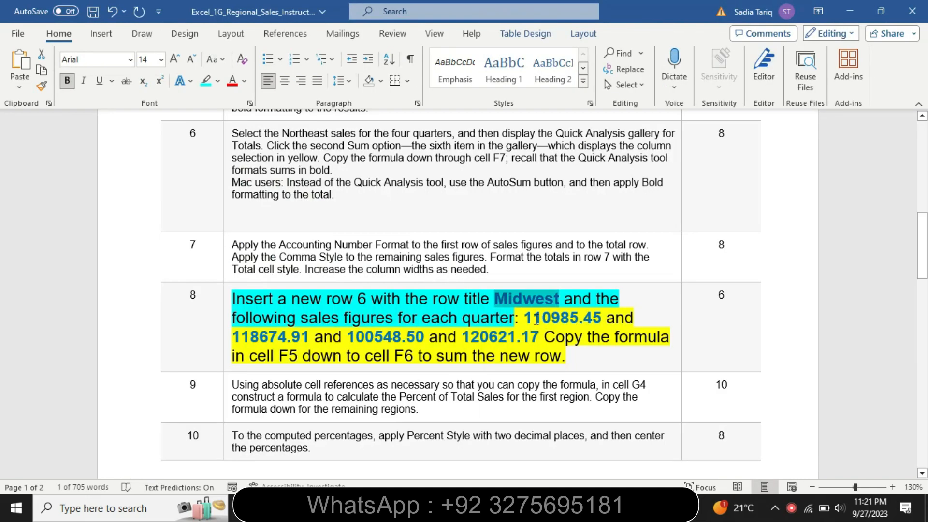
pyautogui.moveTo(525, 318); pyautogui.dragTo(597, 319)
pyautogui.hotkey('ctrl', 'c')
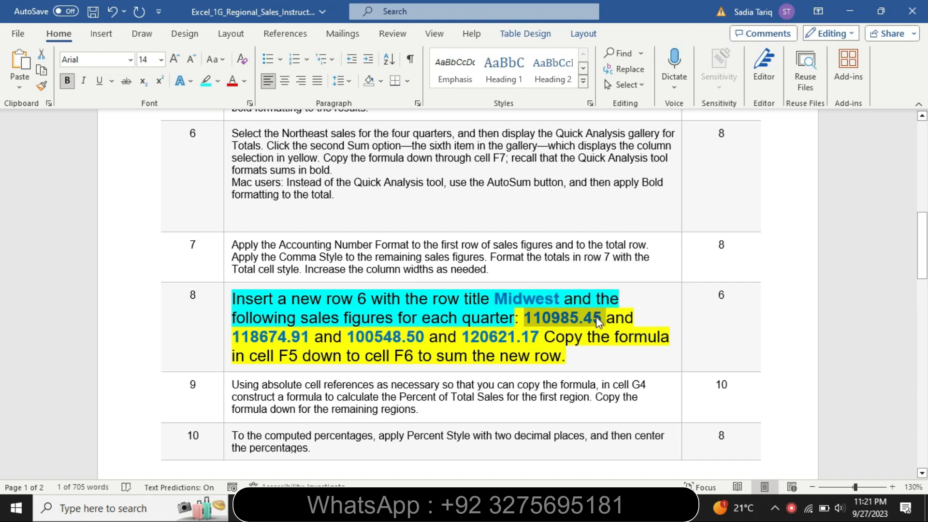
pyautogui.moveTo(611, 507)
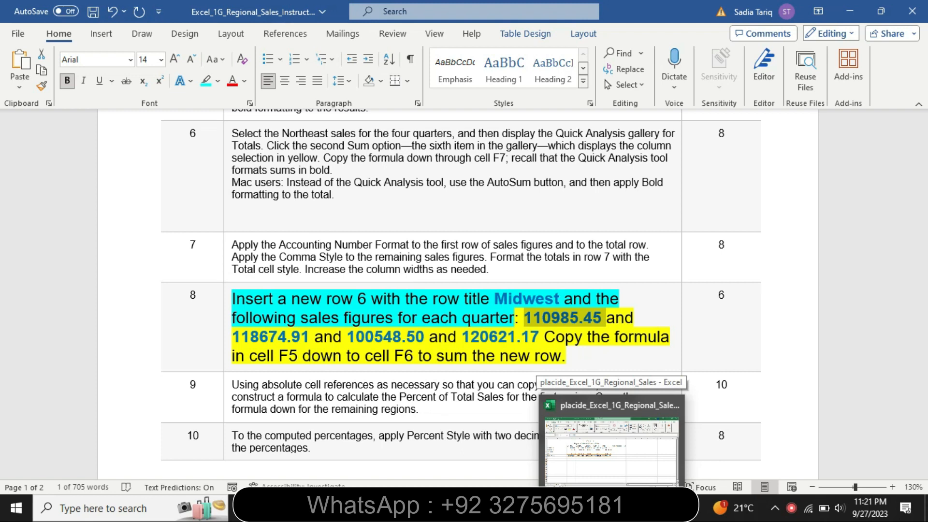
pyautogui.click(611, 444)
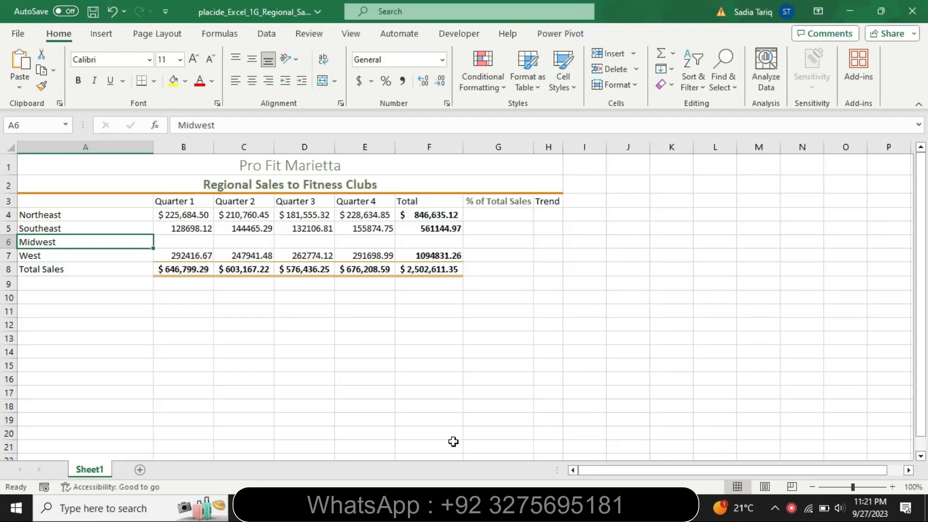
pyautogui.click(189, 242)
pyautogui.hotkey('ctrl', 'v')
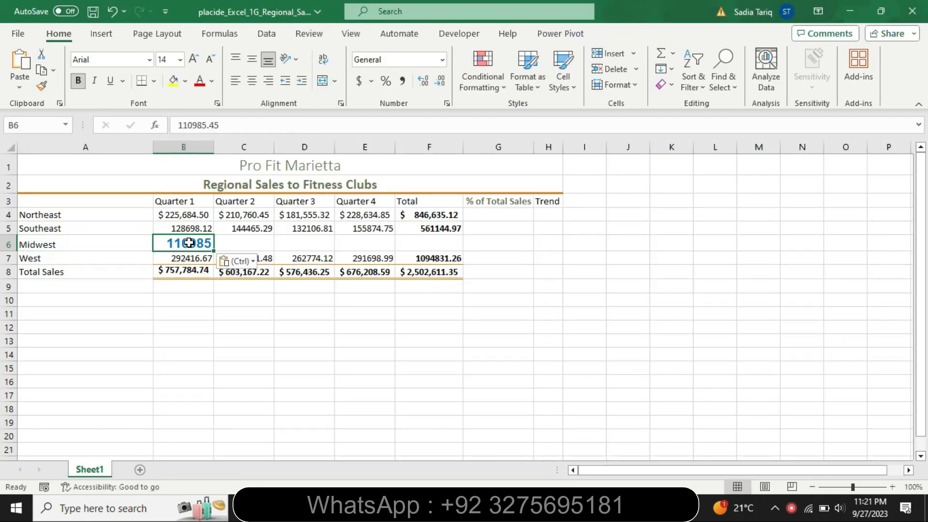
pyautogui.click(249, 262)
pyautogui.click(247, 300)
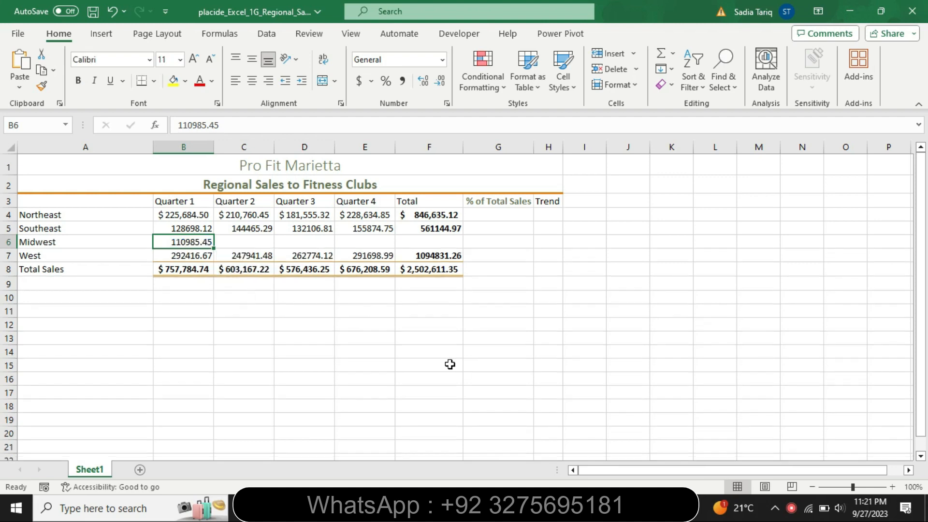
# Step: Copy the Quarter 2 figure 118674.91 from Word into cell C6 in Excel, matching the destination formatting
pyautogui.hotkey('alt', 'Tab')
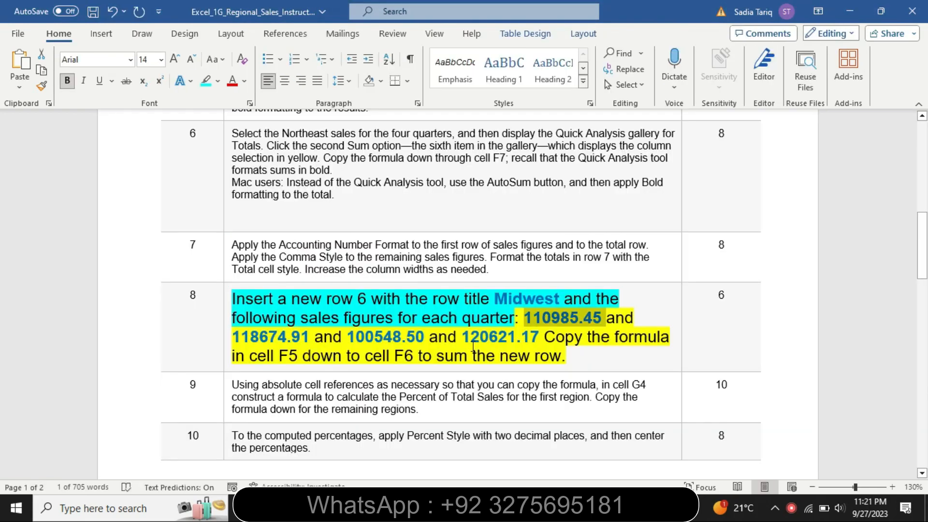
pyautogui.moveTo(308, 337); pyautogui.dragTo(232, 338)
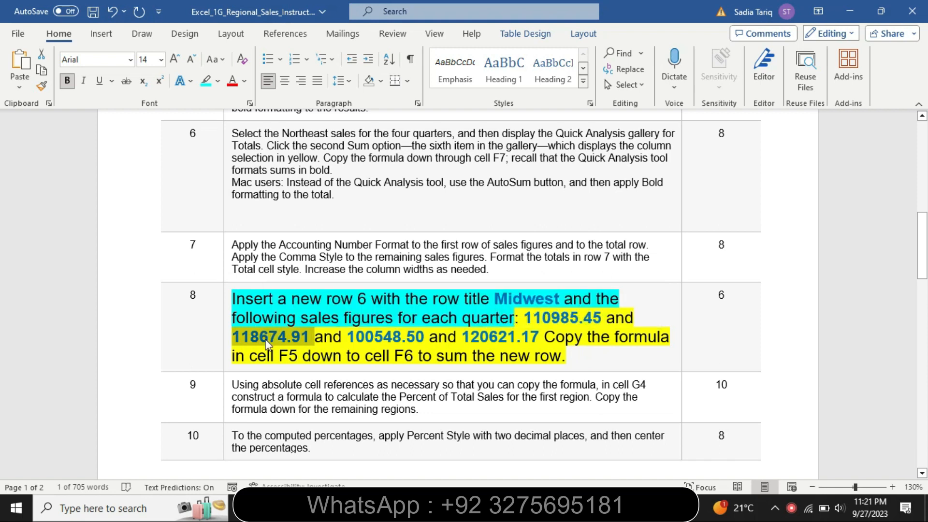
pyautogui.hotkey('alt', 'Tab')
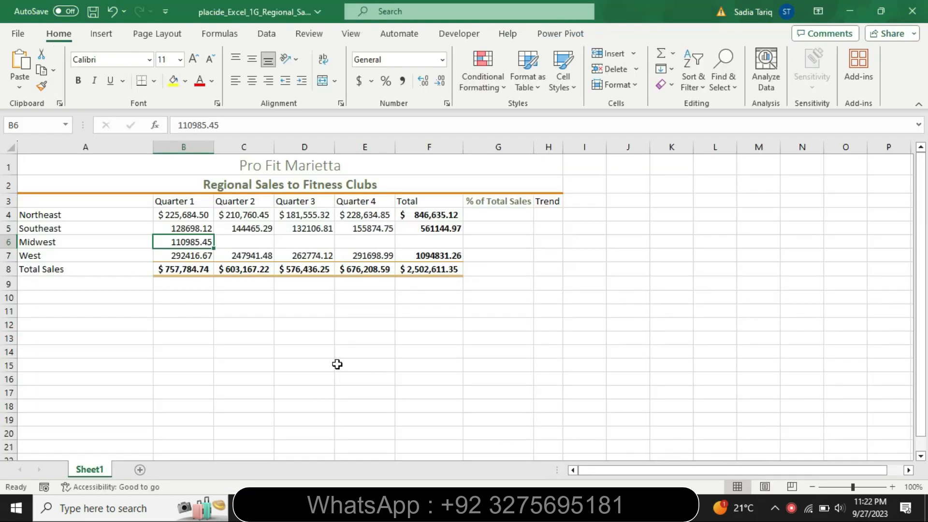
pyautogui.click(232, 240)
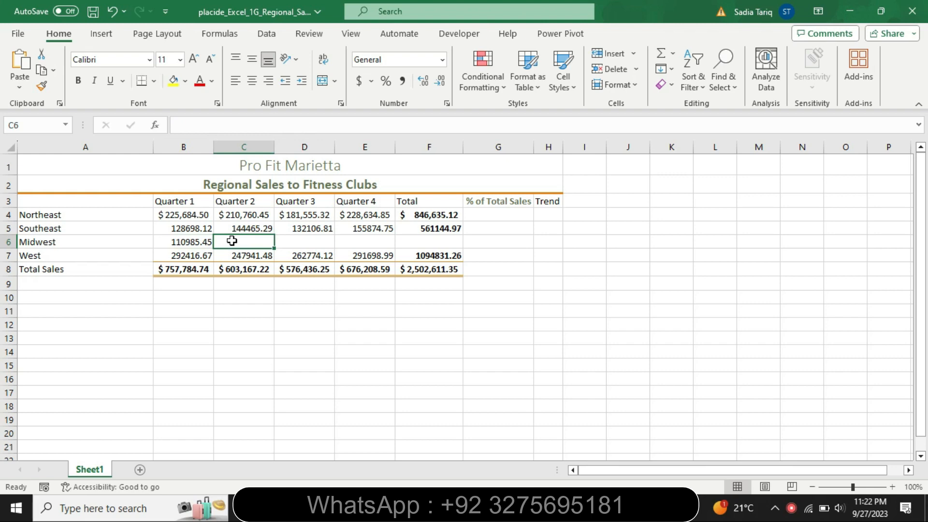
pyautogui.hotkey('ctrl', 'v')
pyautogui.click(309, 261)
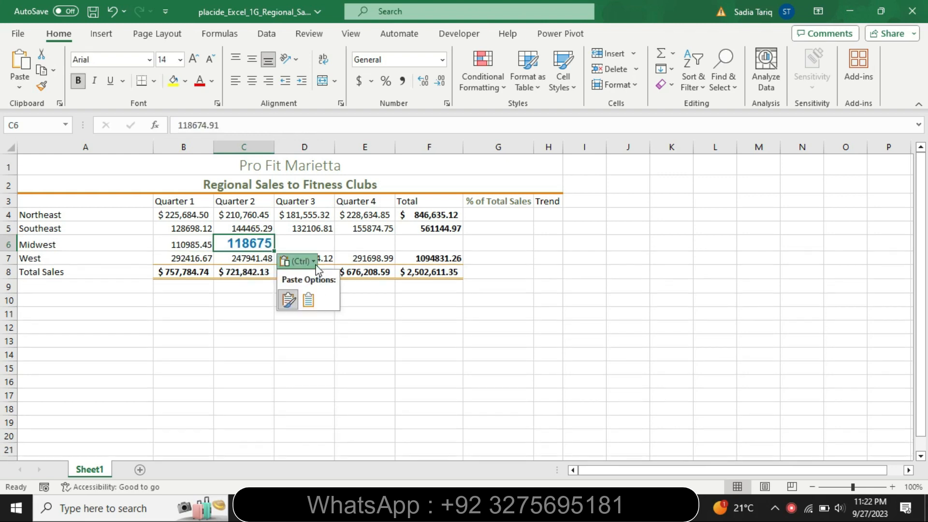
pyautogui.click(309, 299)
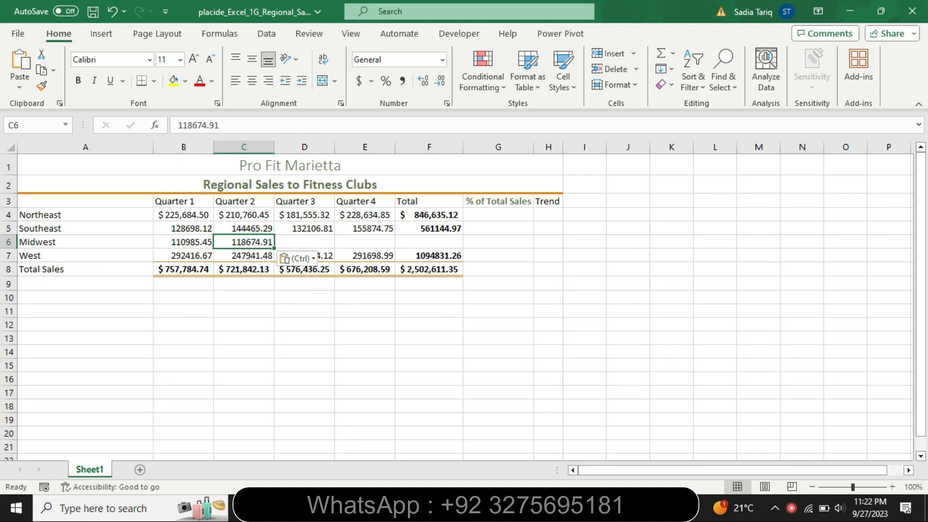
# Step: Copy the Quarter 3 figure 100548.50 from Word into cell D6 in Excel, matching the destination formatting
pyautogui.hotkey('alt', 'Tab')
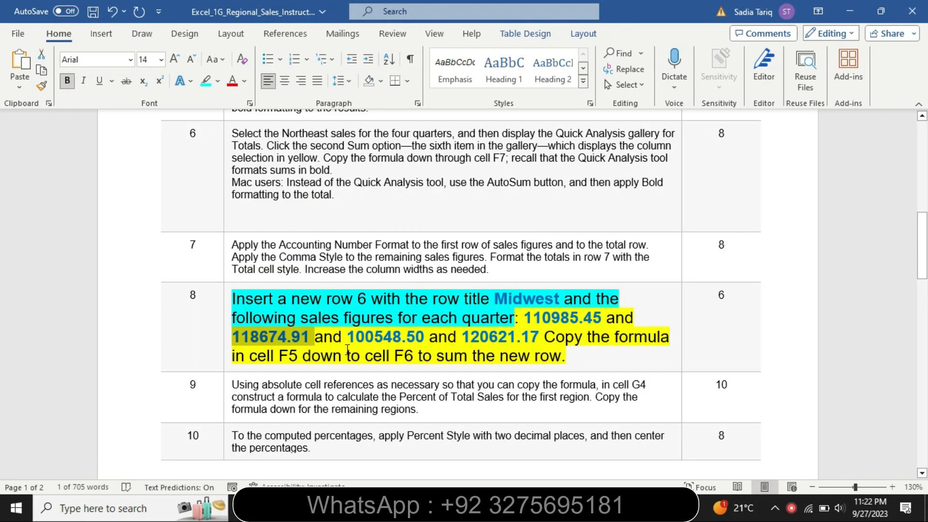
pyautogui.moveTo(351, 338); pyautogui.dragTo(415, 344)
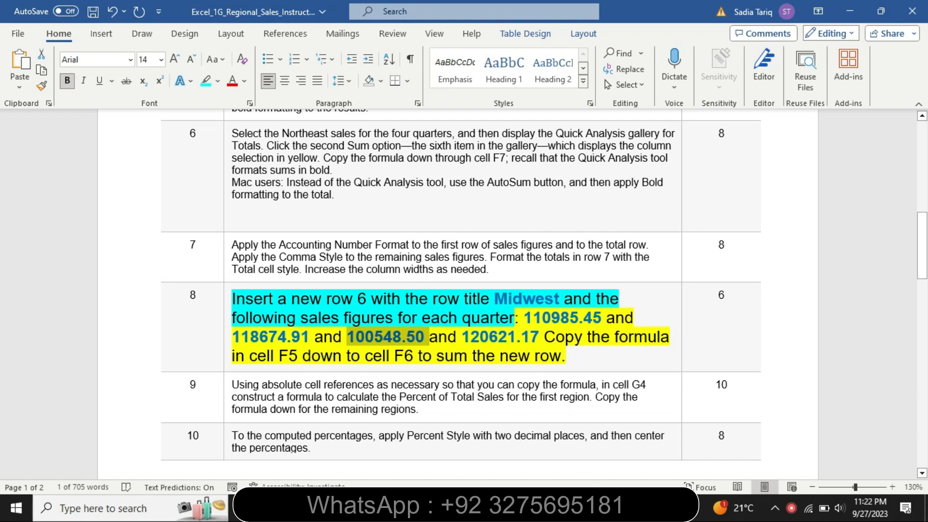
pyautogui.hotkey('alt', 'Tab')
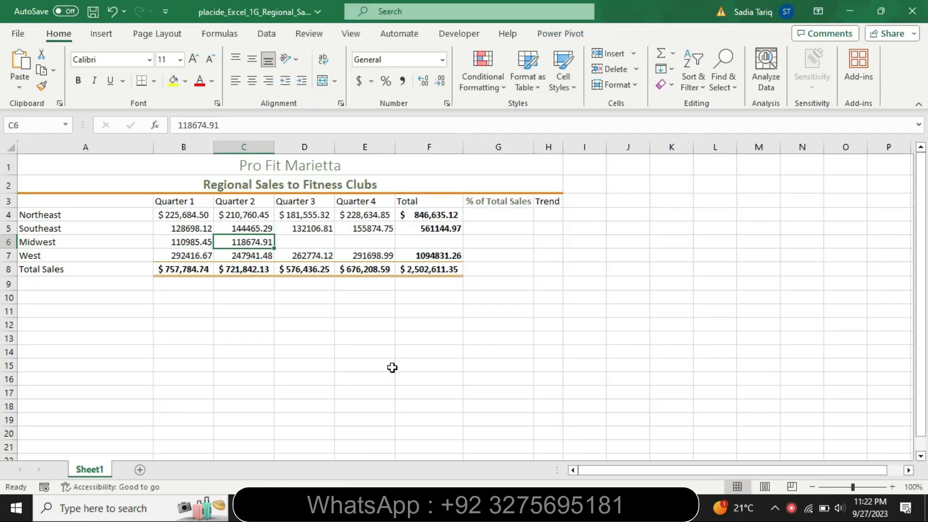
pyautogui.click(290, 243)
pyautogui.hotkey('ctrl', 'v')
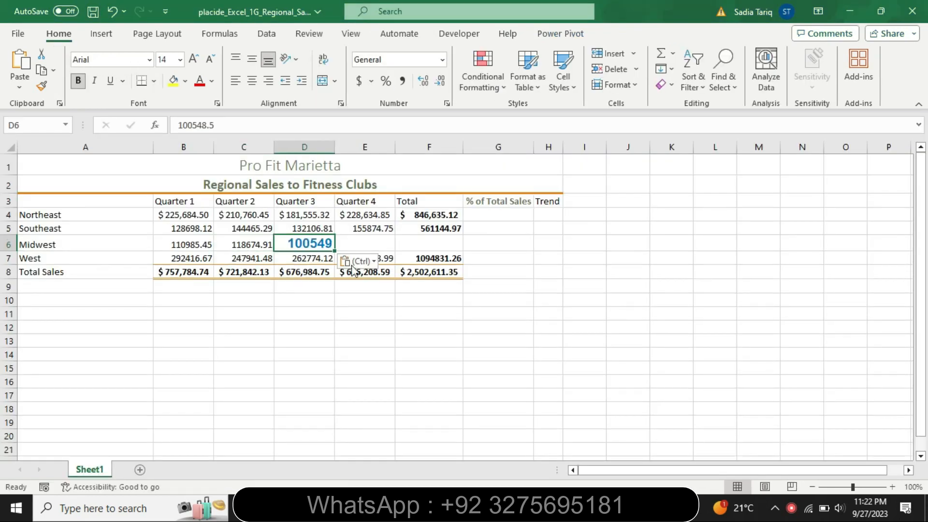
pyautogui.click(373, 262)
pyautogui.click(369, 300)
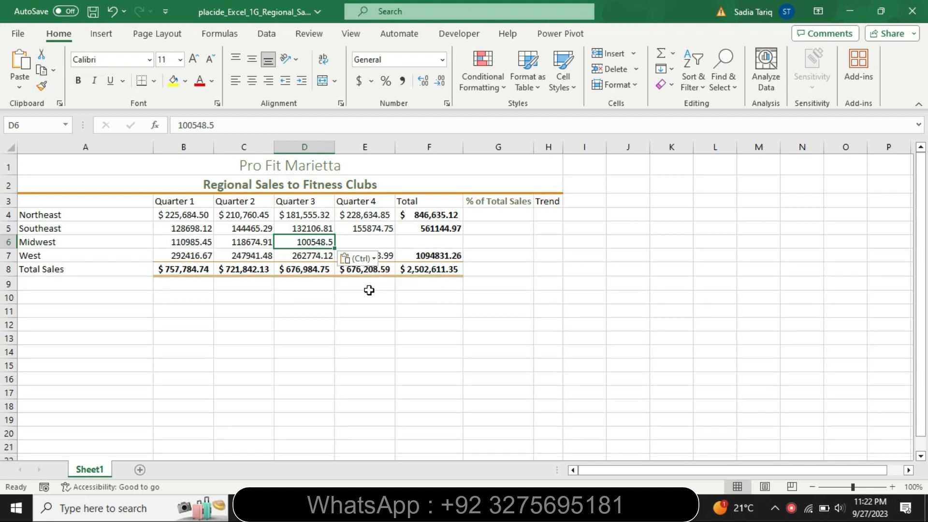
# Step: Copy the Quarter 4 figure 120621.17 from Word into cell E6 in Excel, matching the destination formatting
pyautogui.hotkey('alt', 'Tab')
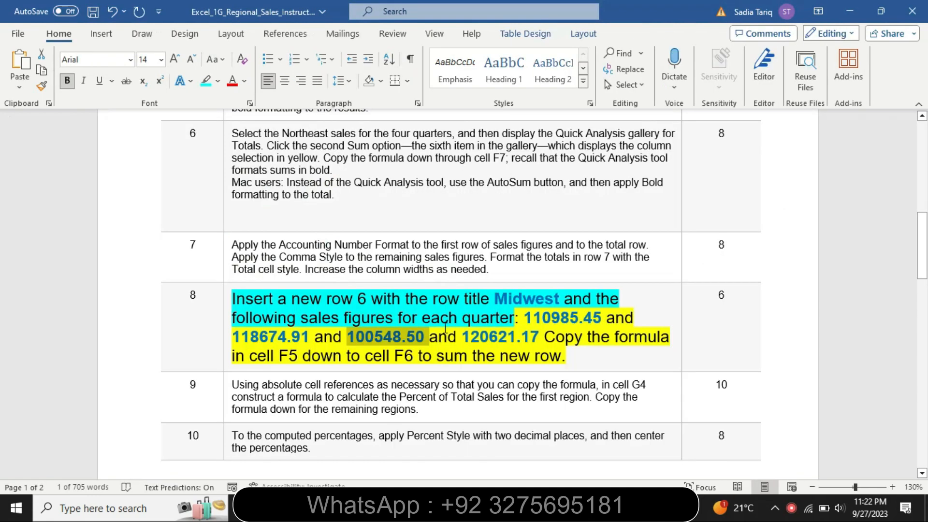
pyautogui.moveTo(465, 335); pyautogui.dragTo(539, 335)
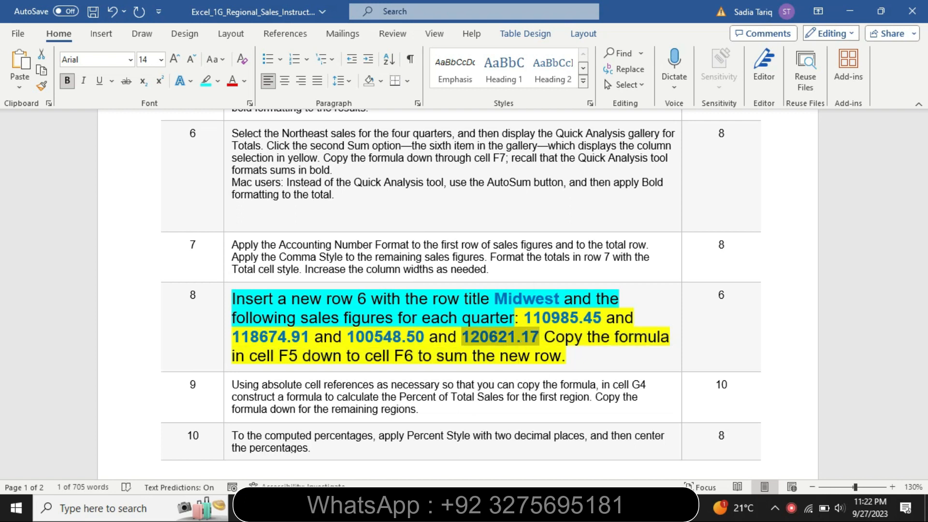
pyautogui.hotkey('alt', 'Tab')
pyautogui.click(376, 241)
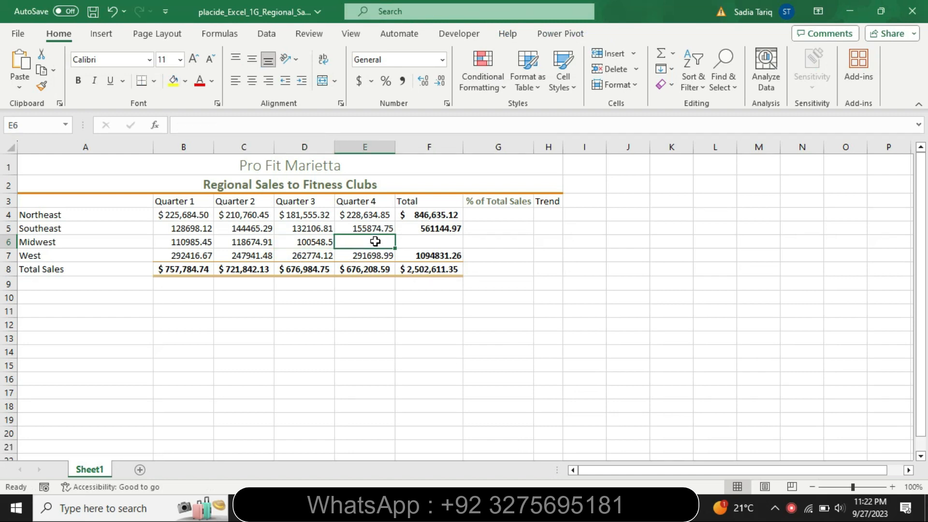
pyautogui.hotkey('ctrl', 'v')
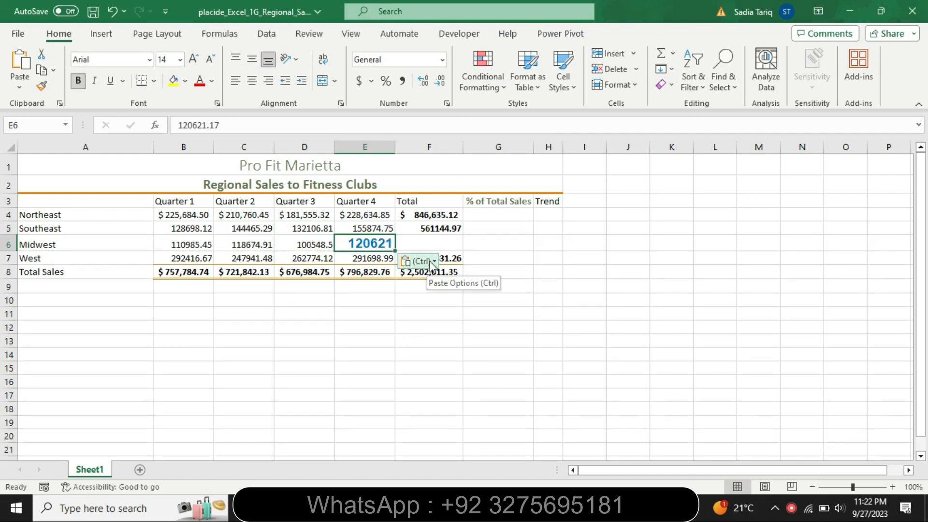
pyautogui.click(427, 264)
pyautogui.click(429, 300)
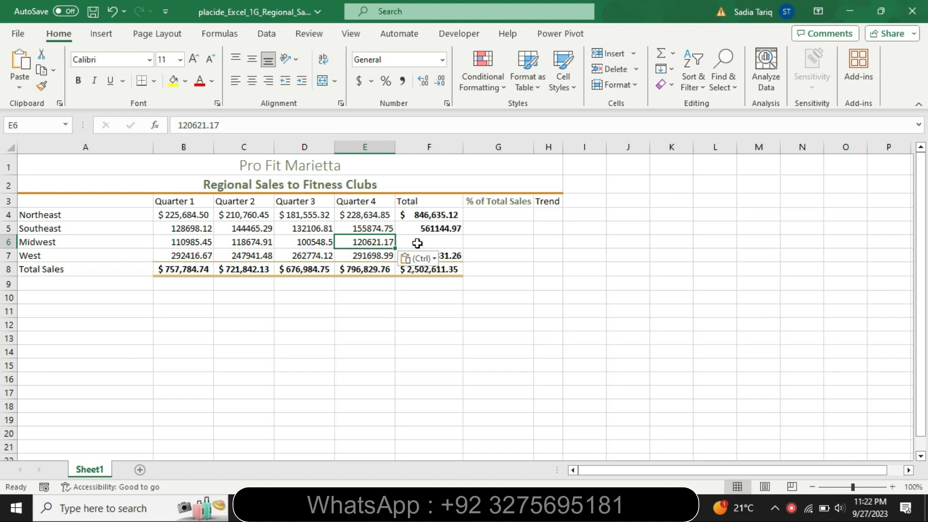
# Step: Switch to Word and highlight step 8's sentence about copying the formula from F5 to F6 in turquoise
pyautogui.click(523, 508)
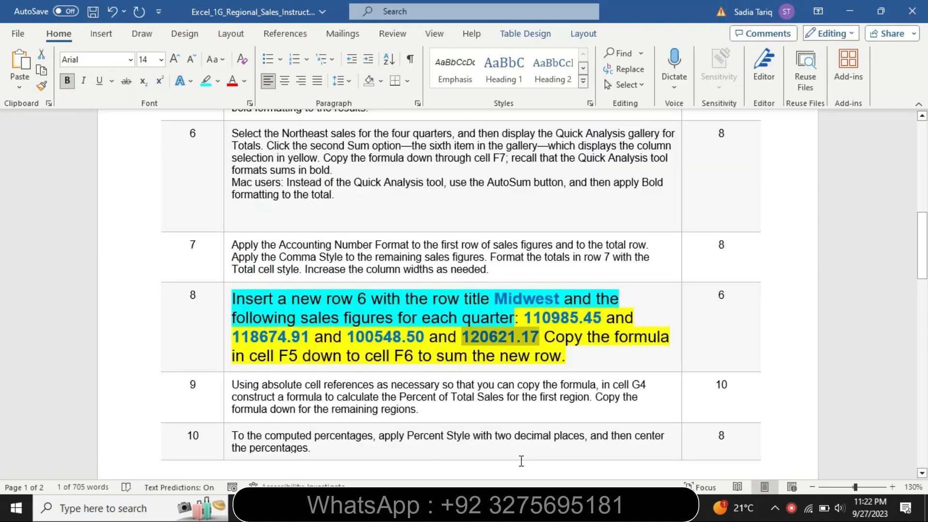
pyautogui.moveTo(548, 345); pyautogui.dragTo(593, 360)
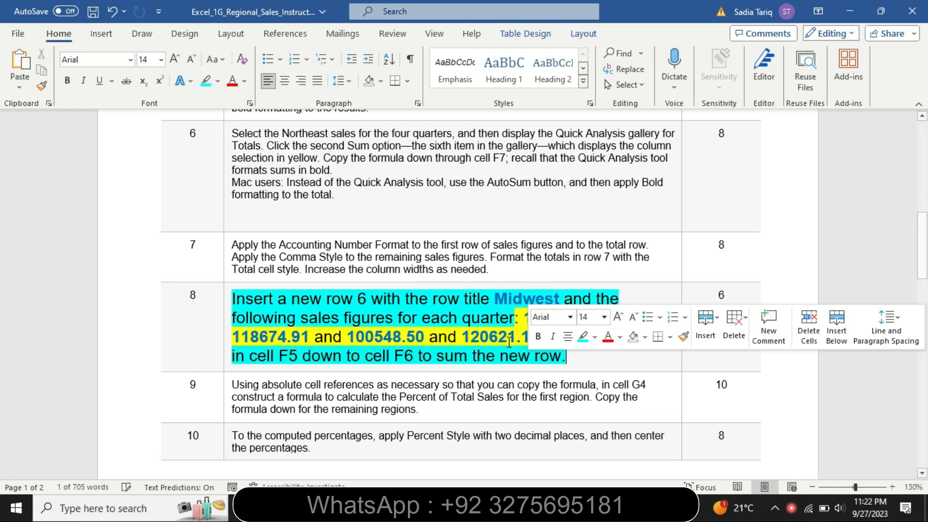
pyautogui.click(583, 337)
pyautogui.click(508, 337)
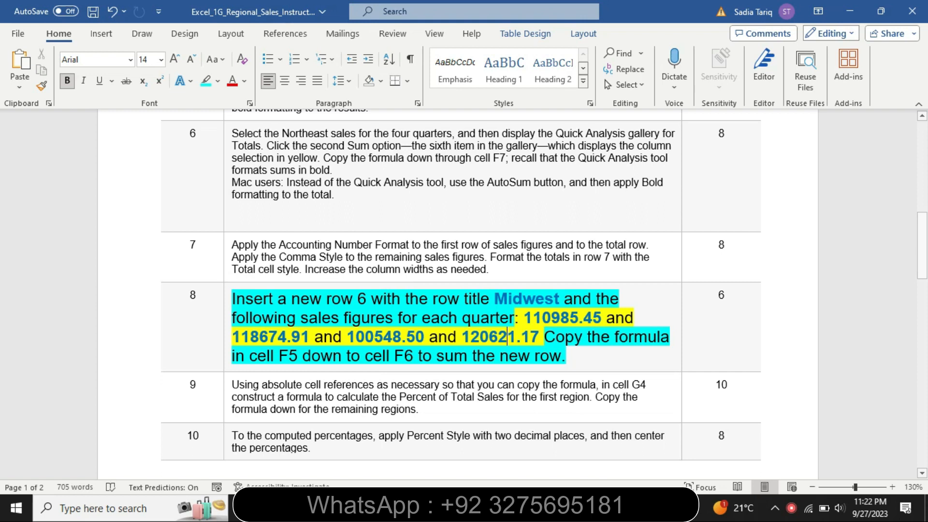
# Step: Switch to Excel and fill the total formula from cell F5 down to cell F6
pyautogui.click(611, 507)
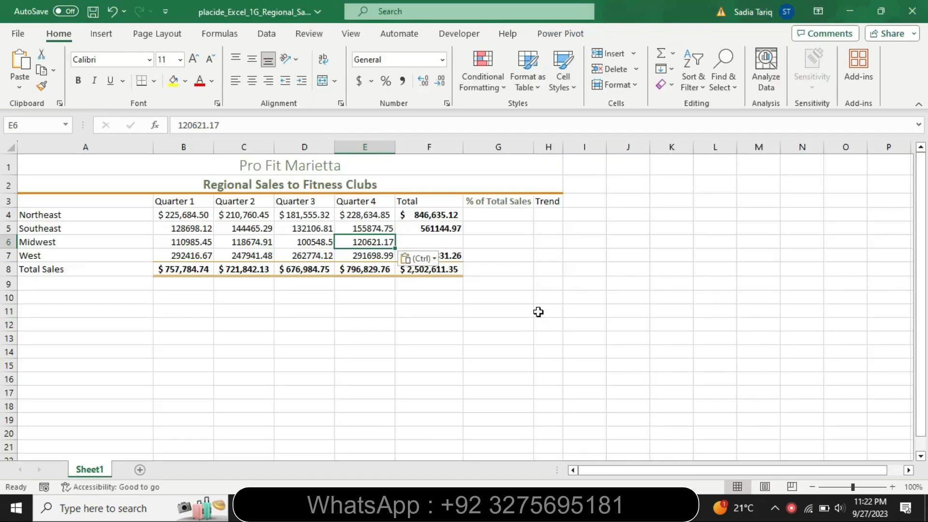
pyautogui.click(456, 228)
pyautogui.moveTo(464, 233); pyautogui.dragTo(463, 245)
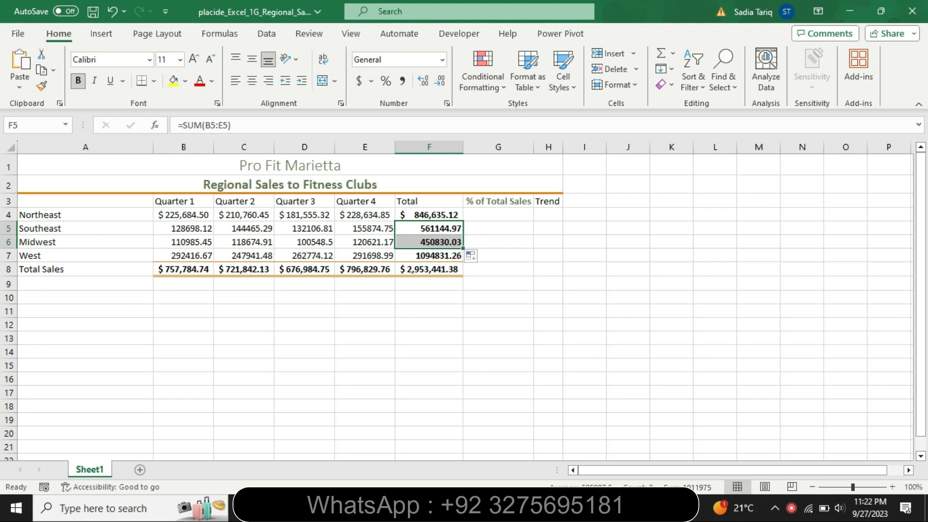
# Step: Switch to Word, set the step 8 instruction text to font size 9 and remove its highlighting
pyautogui.hotkey('alt', 'Tab')
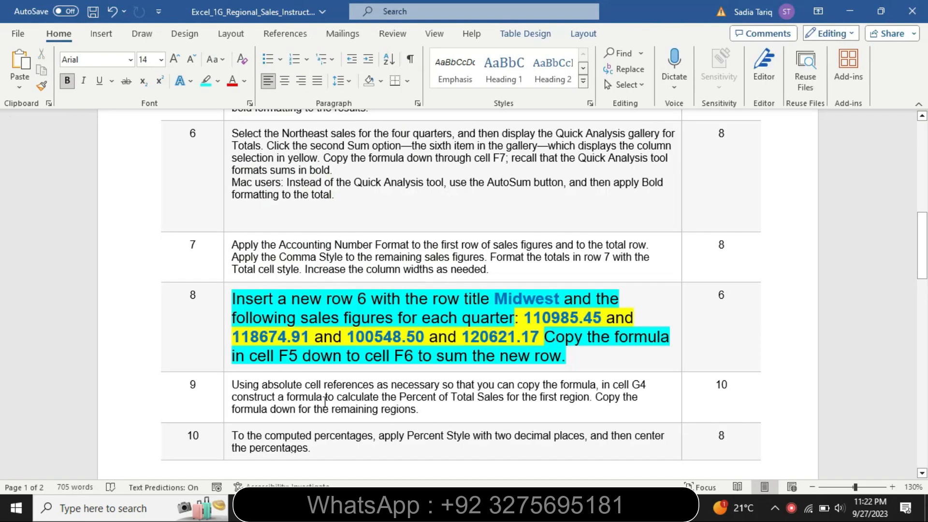
pyautogui.click(224, 358)
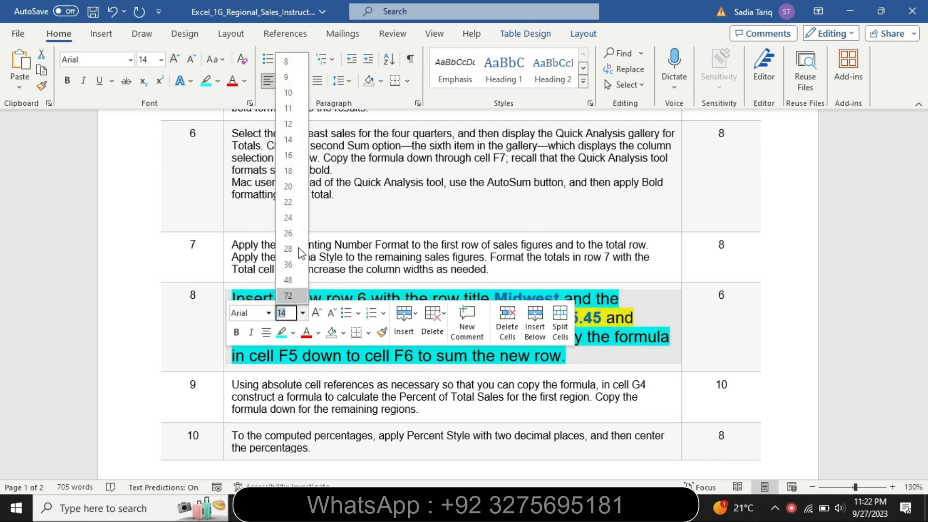
pyautogui.click(290, 77)
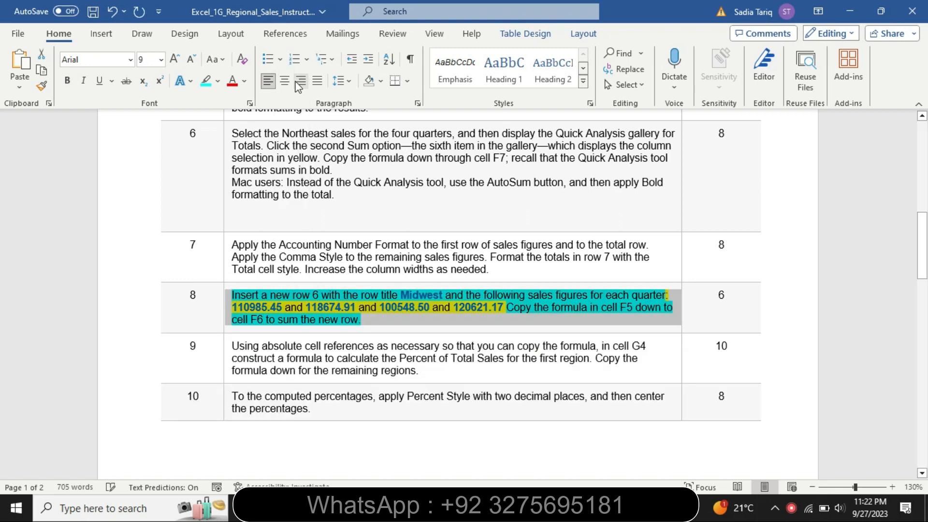
pyautogui.click(218, 80)
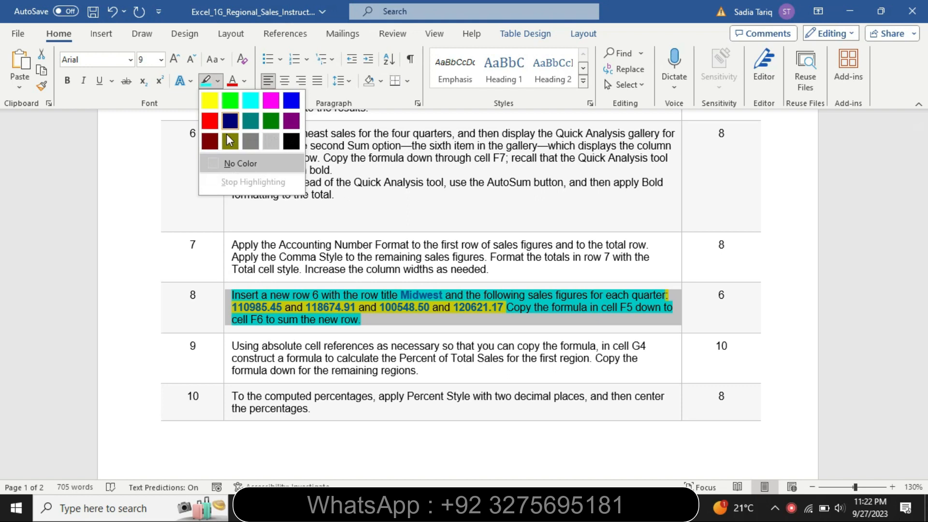
pyautogui.click(237, 164)
pyautogui.moveTo(924, 254); pyautogui.dragTo(924, 392)
pyautogui.moveTo(3, 395); pyautogui.dragTo(855, 150)
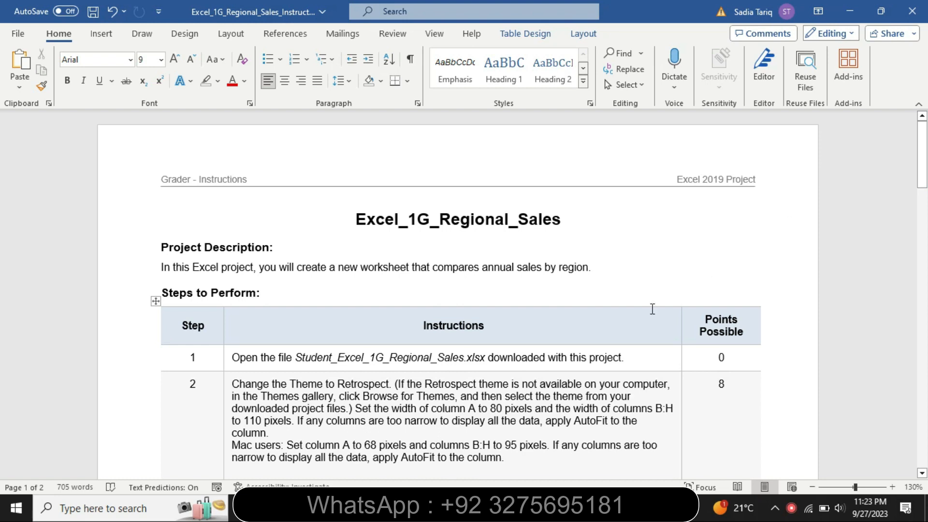
pyautogui.hotkey('alt', 'Tab')
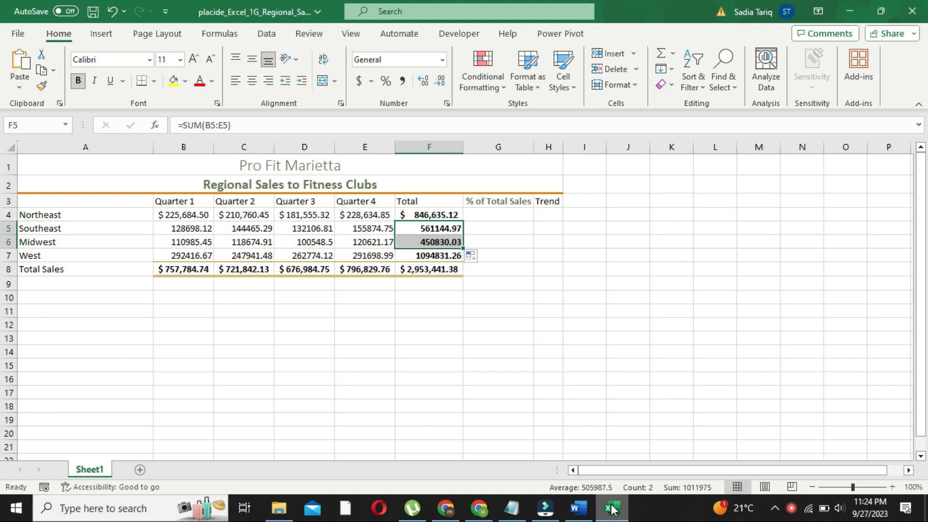
pyautogui.click(578, 507)
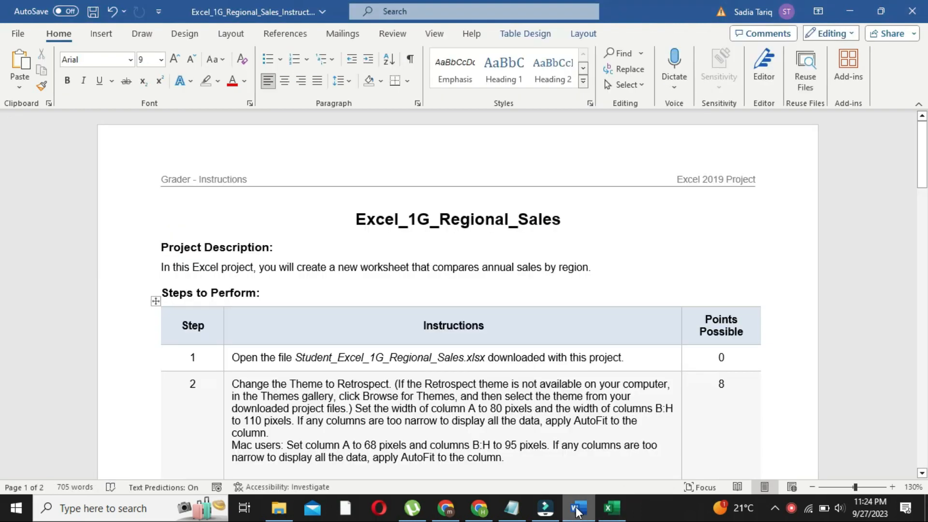
pyautogui.click(612, 510)
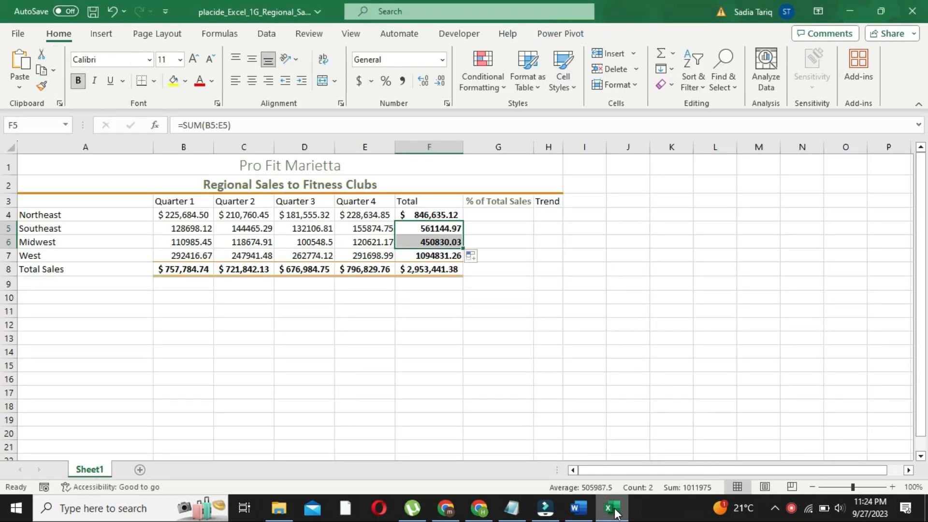